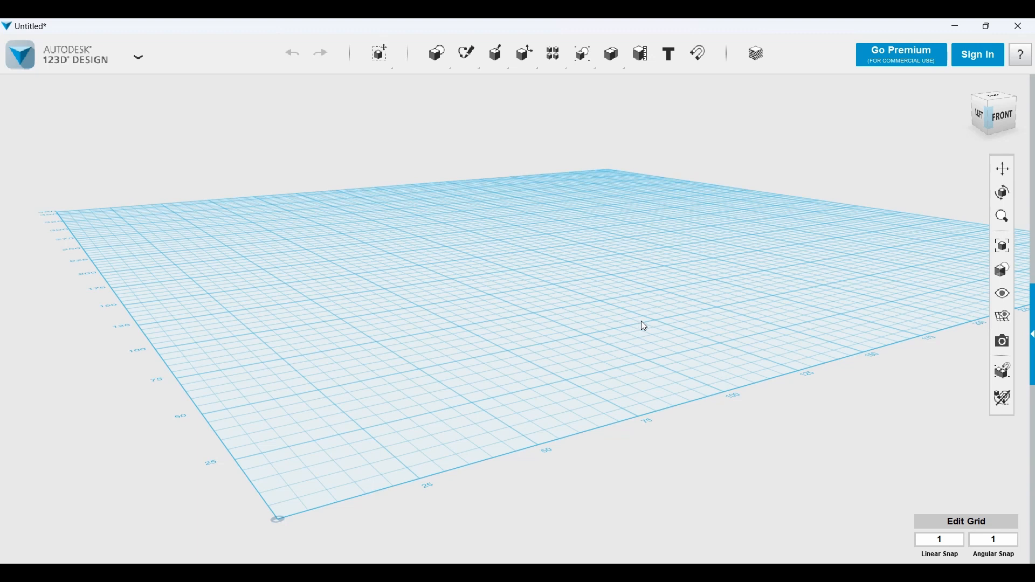
- Place a primitive cylinder with a 1.25 mm radius and 20 mm height at the grid origin
{"action": "middle_click_drag", "start_coordinate": [454, 364], "coordinate": [458, 263]}
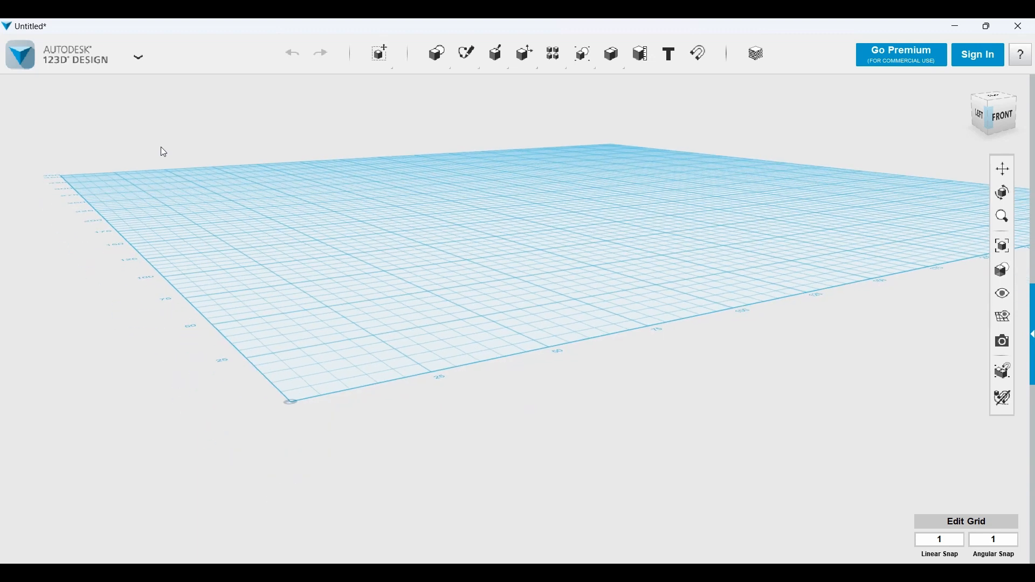
{"action": "right_click_drag", "start_coordinate": [386, 216], "coordinate": [364, 288]}
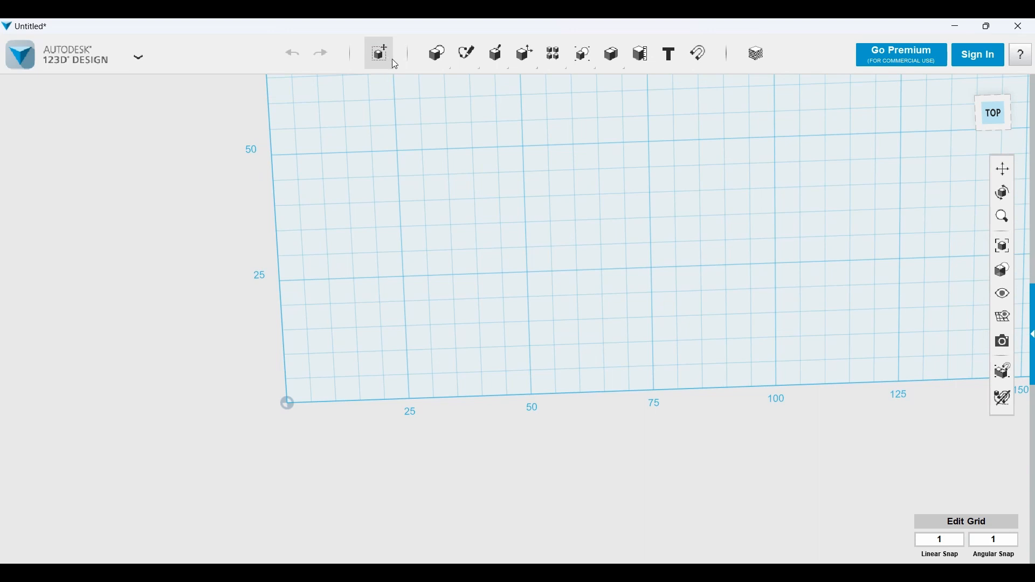
{"action": "mouse_move", "coordinate": [450, 63]}
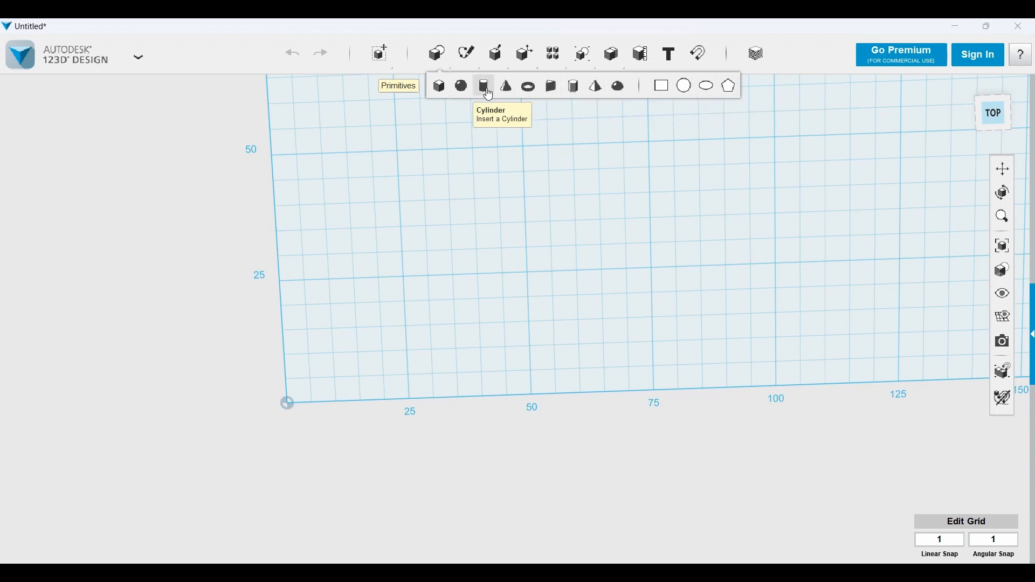
{"action": "left_click", "coordinate": [290, 404]}
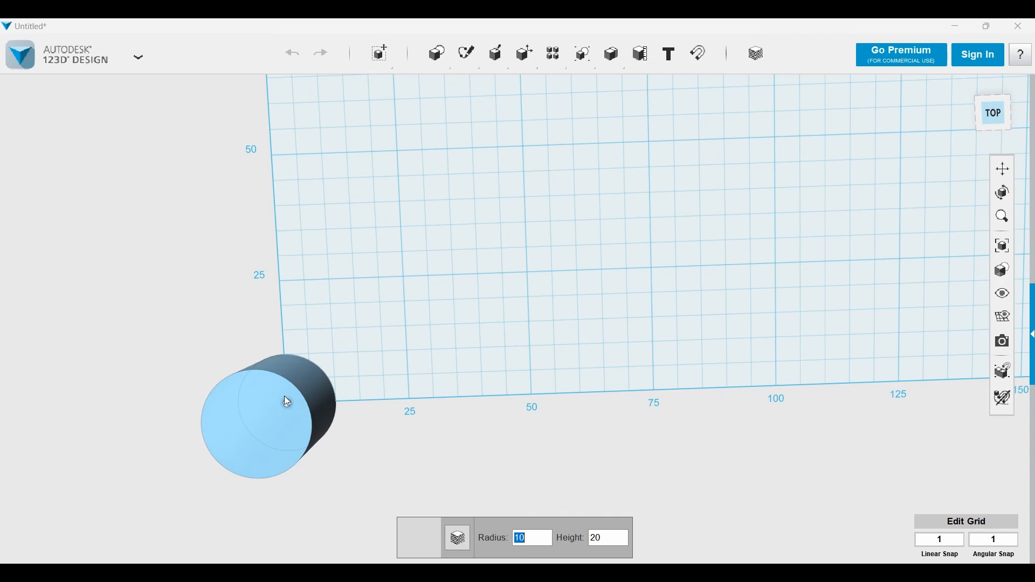
{"action": "type", "text": "1.25"}
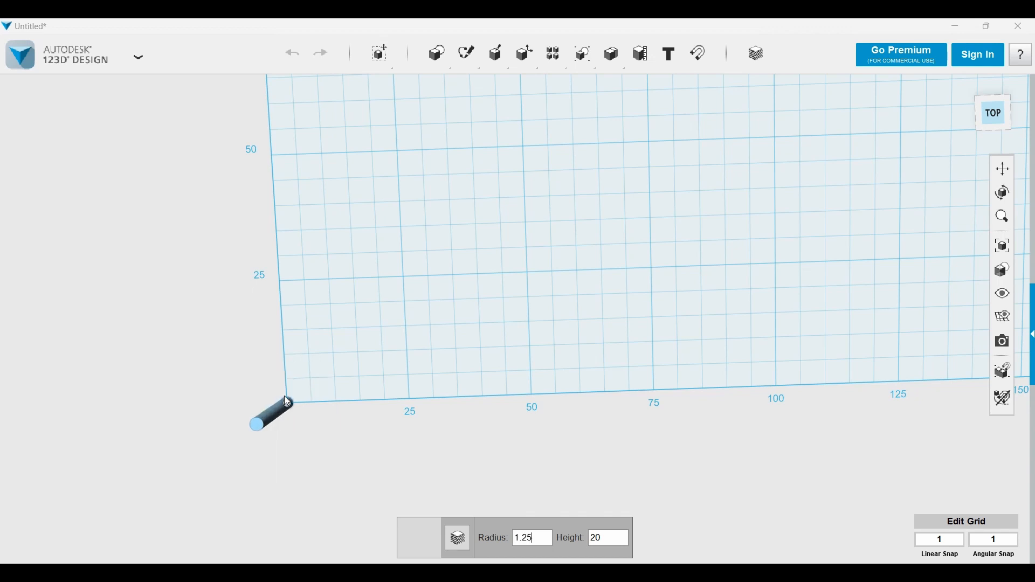
{"action": "scroll", "coordinate": [292, 413], "scroll_direction": "up", "scroll_amount": 5}
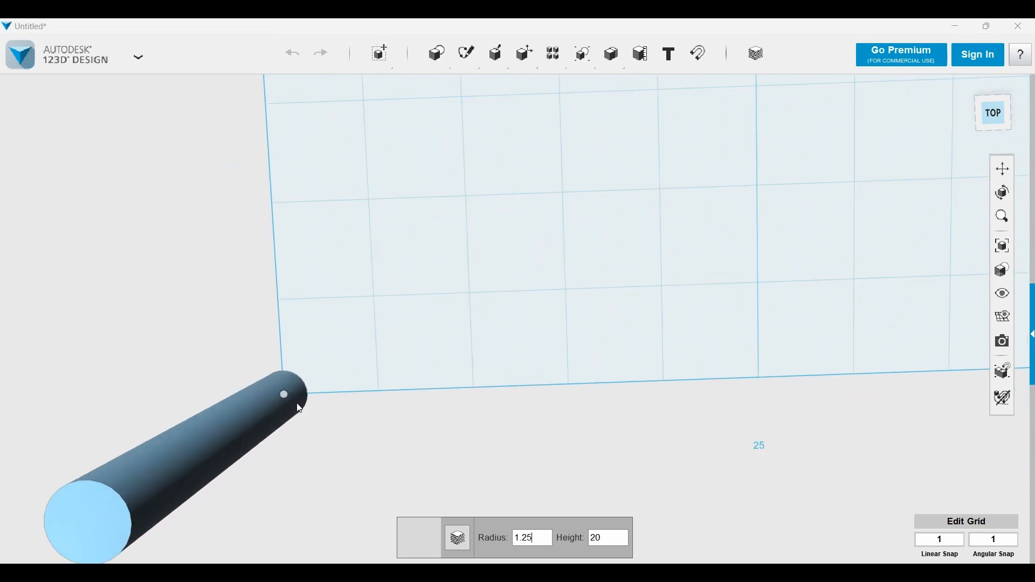
{"action": "left_click", "coordinate": [290, 398]}
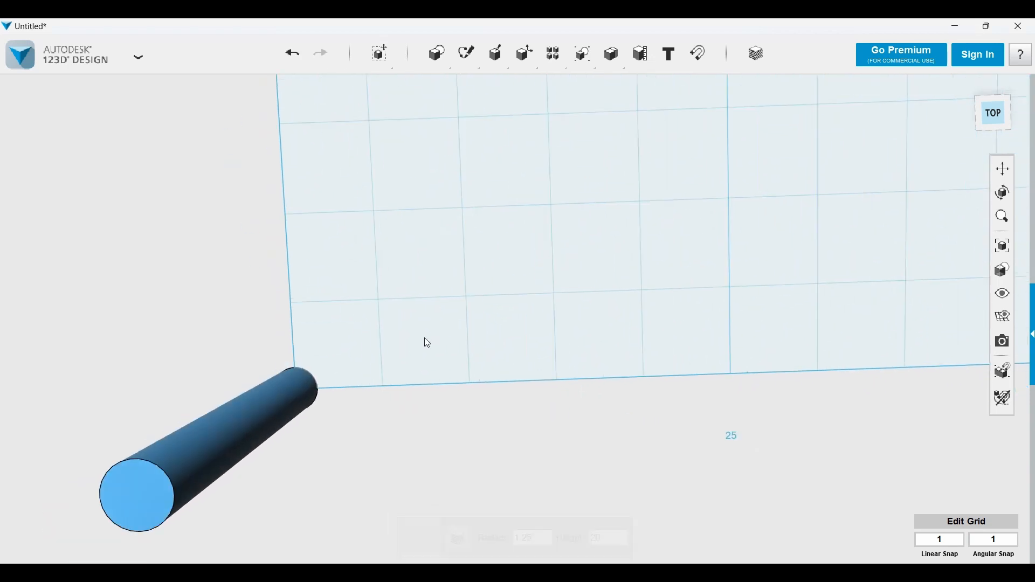
- Delete the cylinder standing at the grid origin
{"action": "right_click_drag", "start_coordinate": [425, 341], "coordinate": [420, 273]}
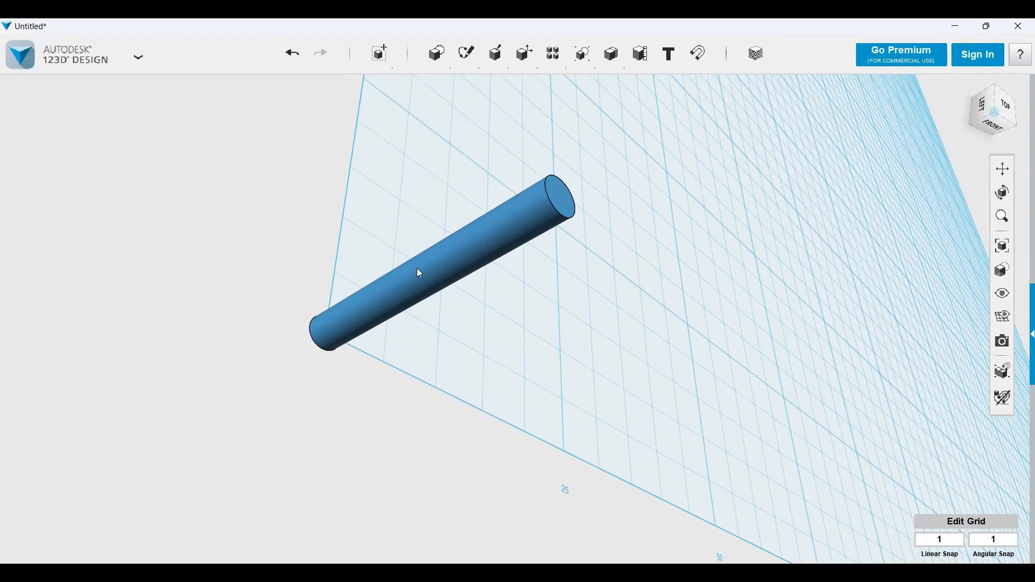
{"action": "left_click", "coordinate": [54, 56]}
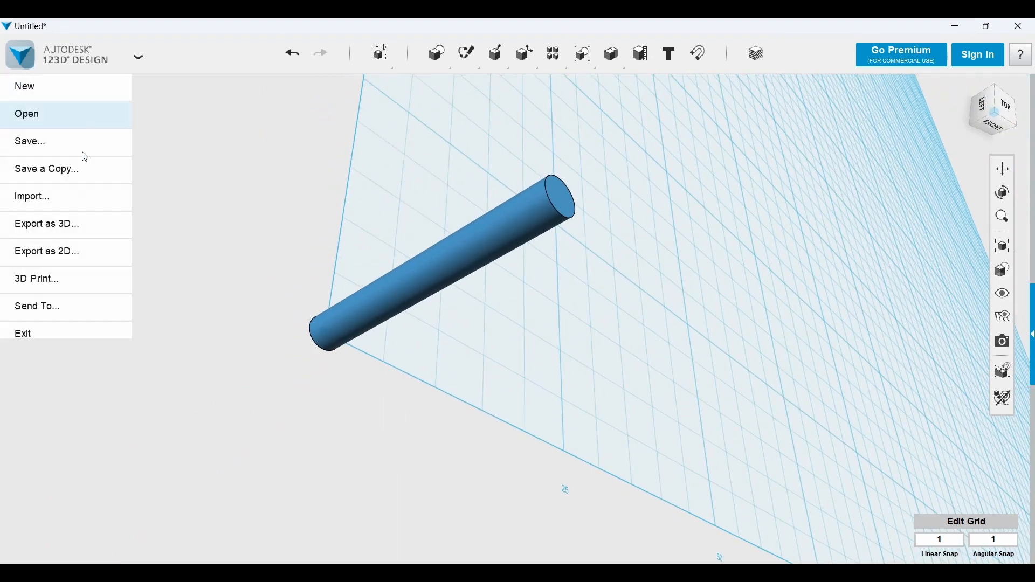
{"action": "mouse_move", "coordinate": [70, 230]}
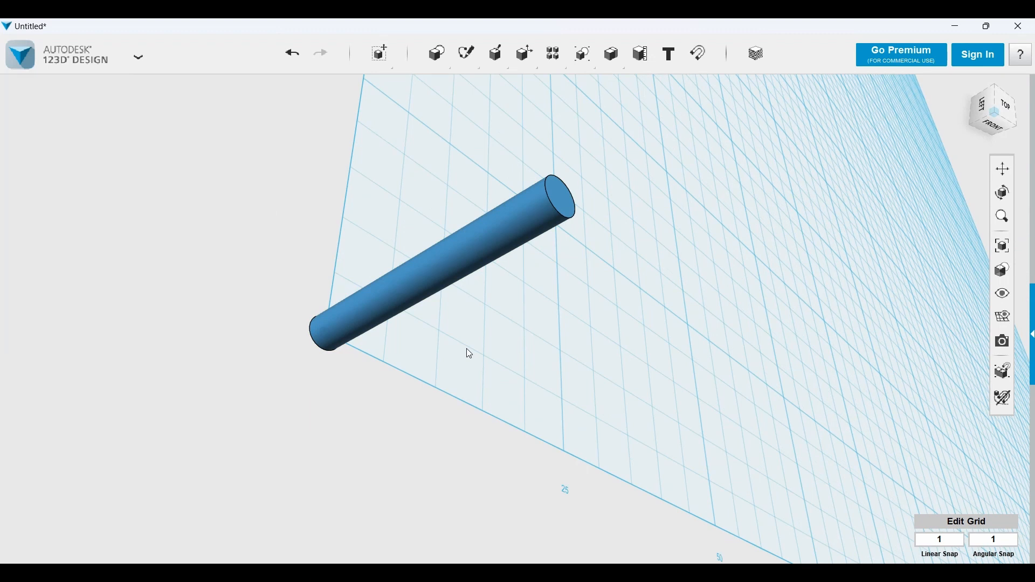
{"action": "scroll", "coordinate": [467, 348], "scroll_direction": "down", "scroll_amount": 2}
{"action": "right_click_drag", "start_coordinate": [480, 348], "coordinate": [380, 372]}
{"action": "left_click", "coordinate": [383, 378]}
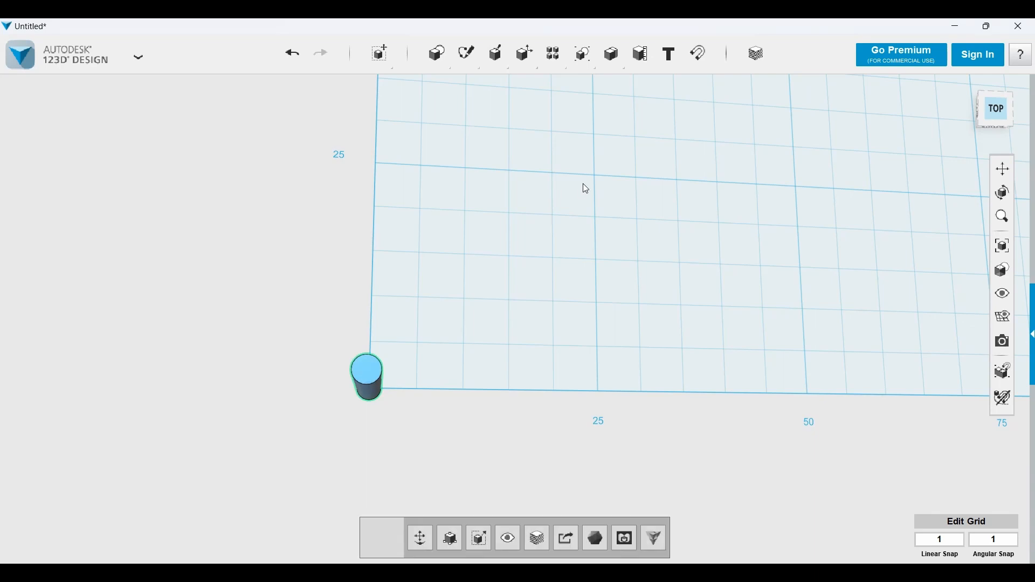
{"action": "key", "text": "Delete"}
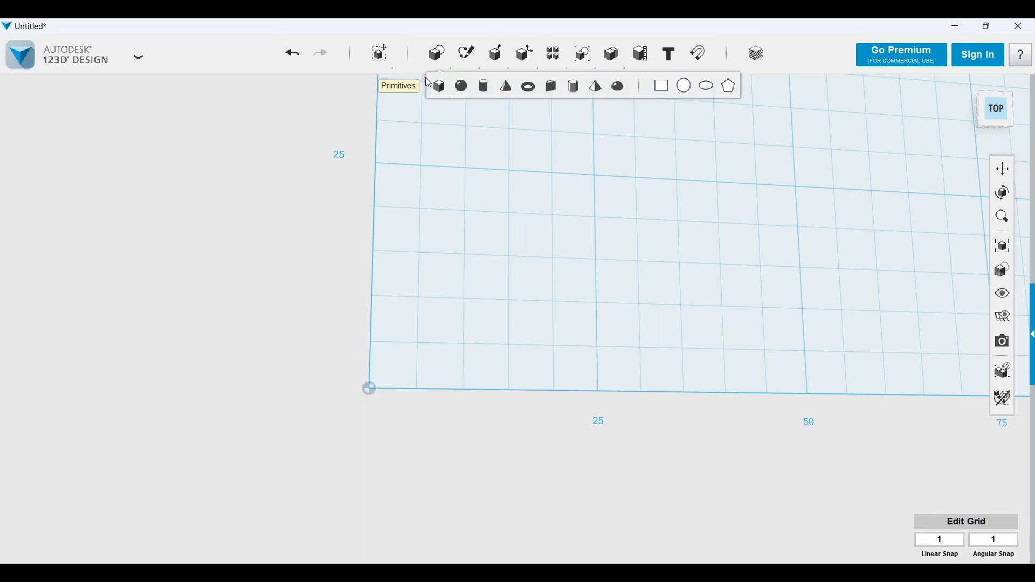
- Place a primitive circle with a 1.25 mm radius at the grid origin
{"action": "left_click", "coordinate": [683, 86]}
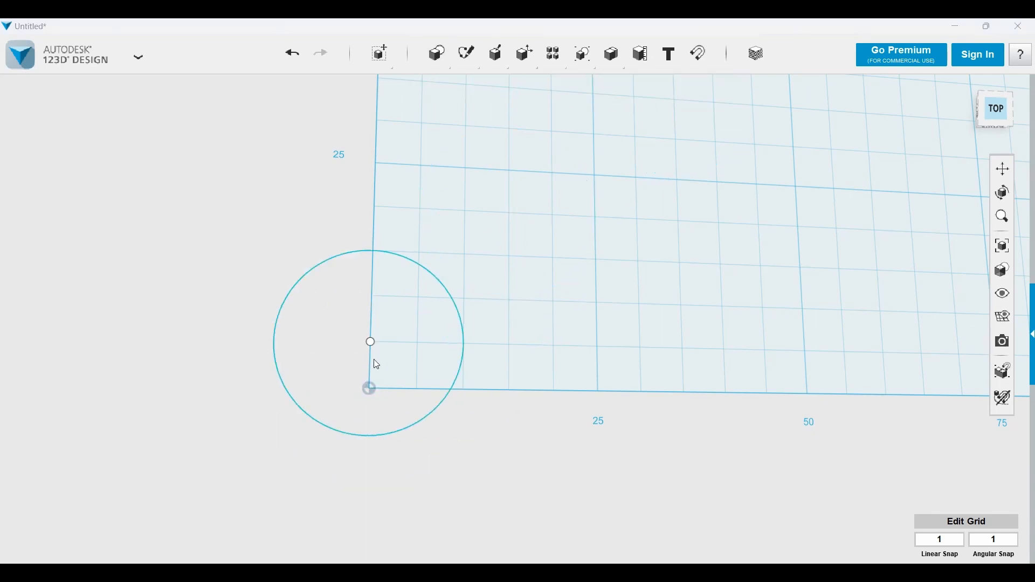
{"action": "left_click", "coordinate": [370, 388]}
{"action": "type", "text": "1"}
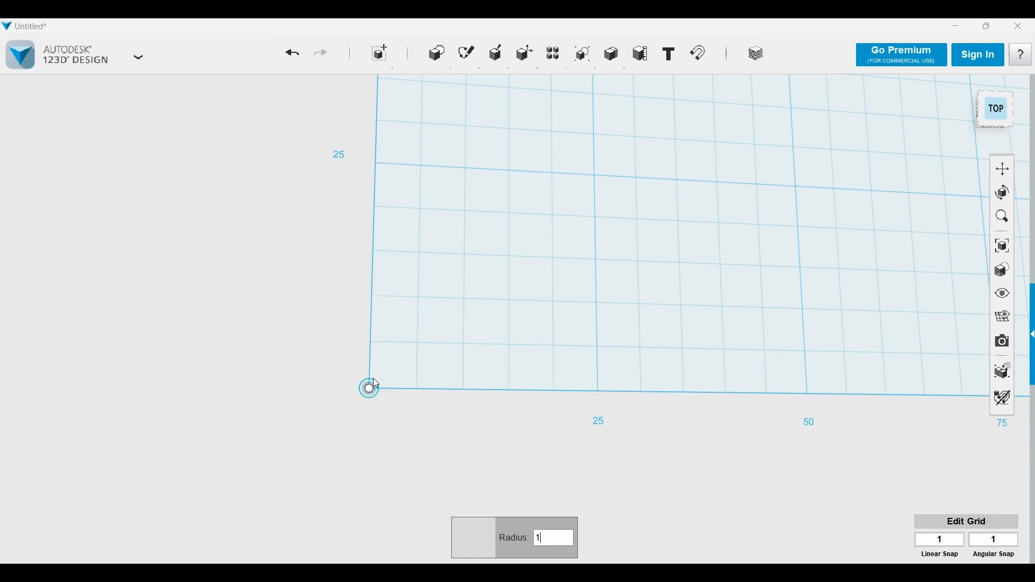
{"action": "type", "text": ".25"}
{"action": "key", "text": "Return"}
- Extrude the circle at the grid origin 10 mm upward into a solid cylinder
{"action": "right_click_drag", "start_coordinate": [376, 385], "coordinate": [433, 386]}
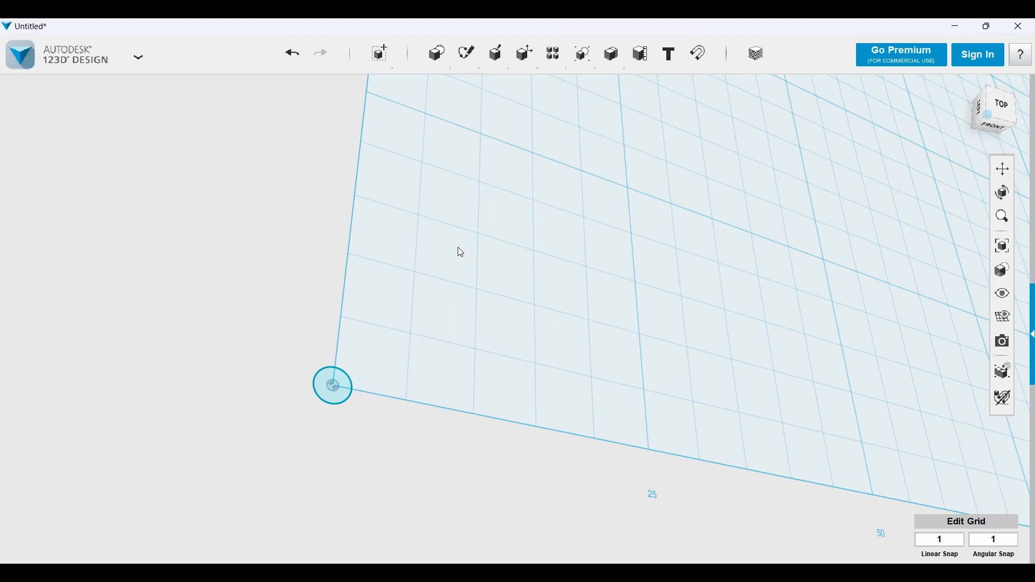
{"action": "mouse_move", "coordinate": [496, 54]}
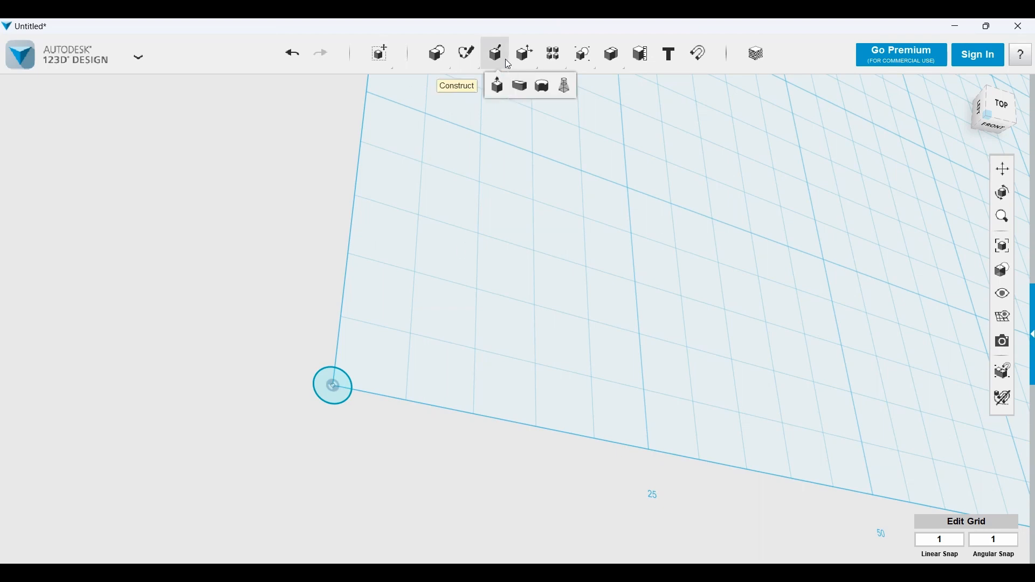
{"action": "left_click", "coordinate": [506, 89]}
{"action": "right_click_drag", "start_coordinate": [327, 385], "coordinate": [354, 377]}
{"action": "scroll", "coordinate": [354, 377], "scroll_direction": "up", "scroll_amount": 3}
{"action": "left_click", "coordinate": [354, 377]}
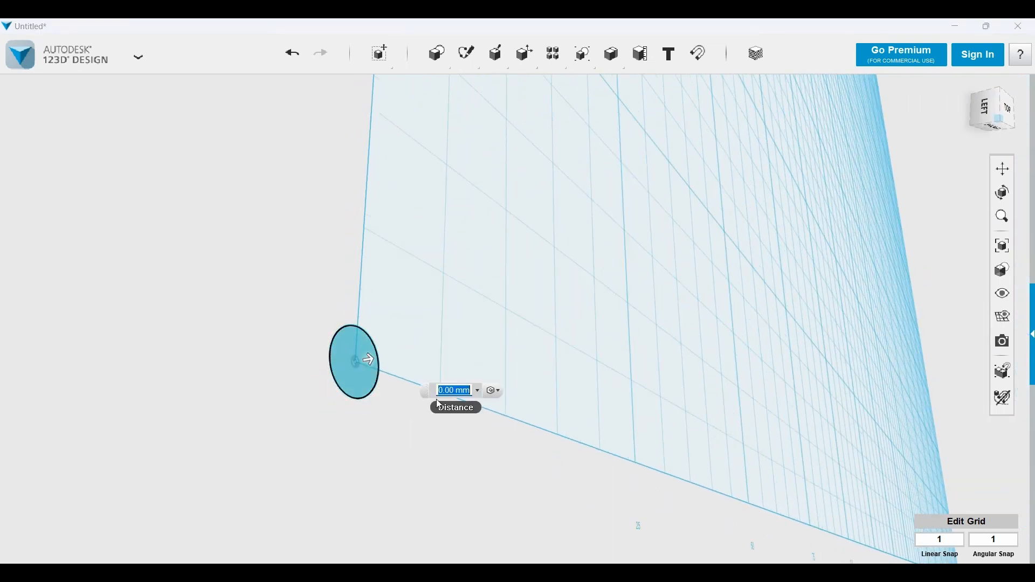
{"action": "left_click_drag", "start_coordinate": [370, 362], "coordinate": [632, 305]}
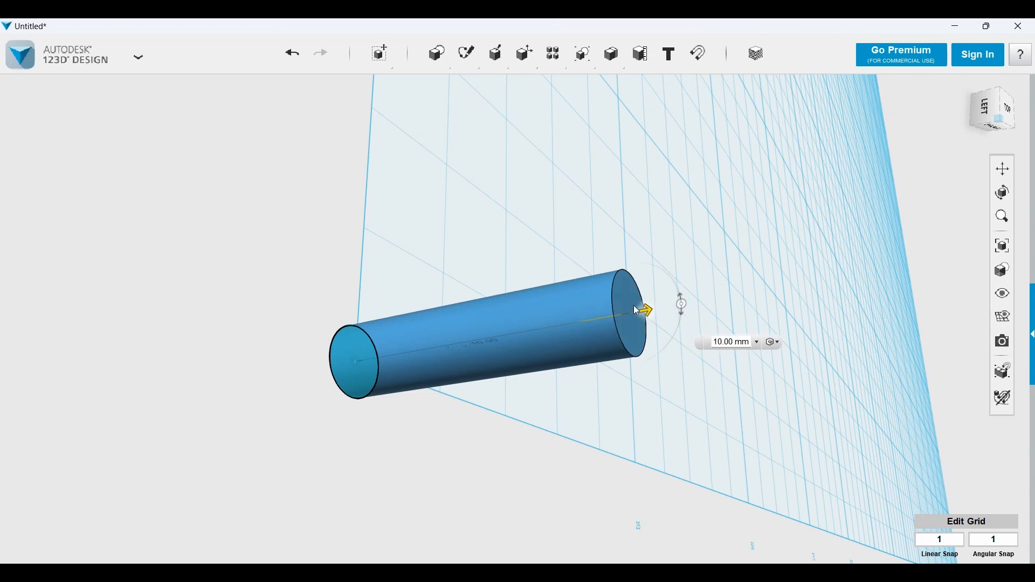
{"action": "left_click", "coordinate": [624, 403]}
- Move the extruded cylinder away from its circle sketch and delete both the solid and the sketch
{"action": "right_click_drag", "start_coordinate": [624, 403], "coordinate": [579, 341]}
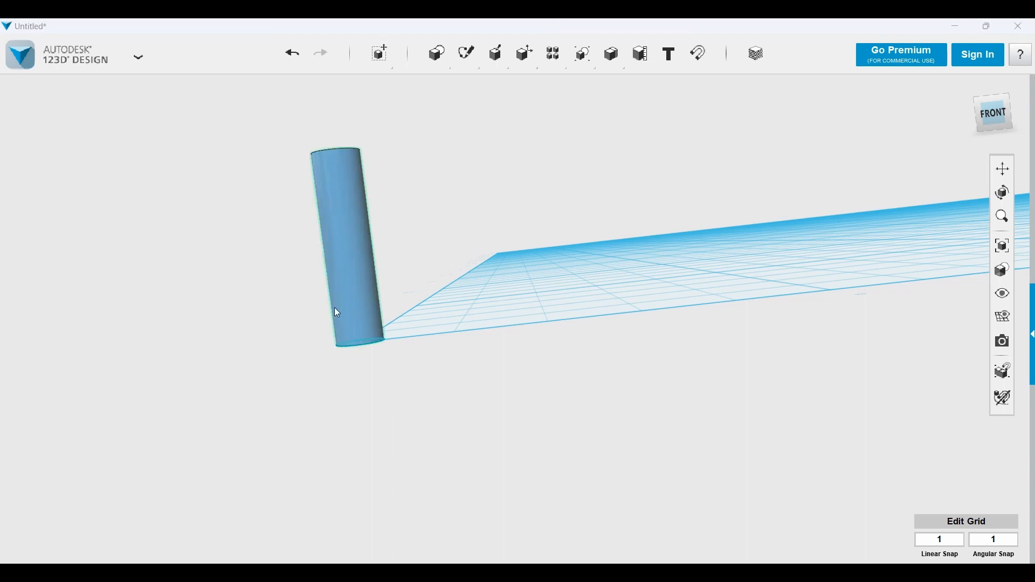
{"action": "left_click_drag", "start_coordinate": [335, 312], "coordinate": [362, 338]}
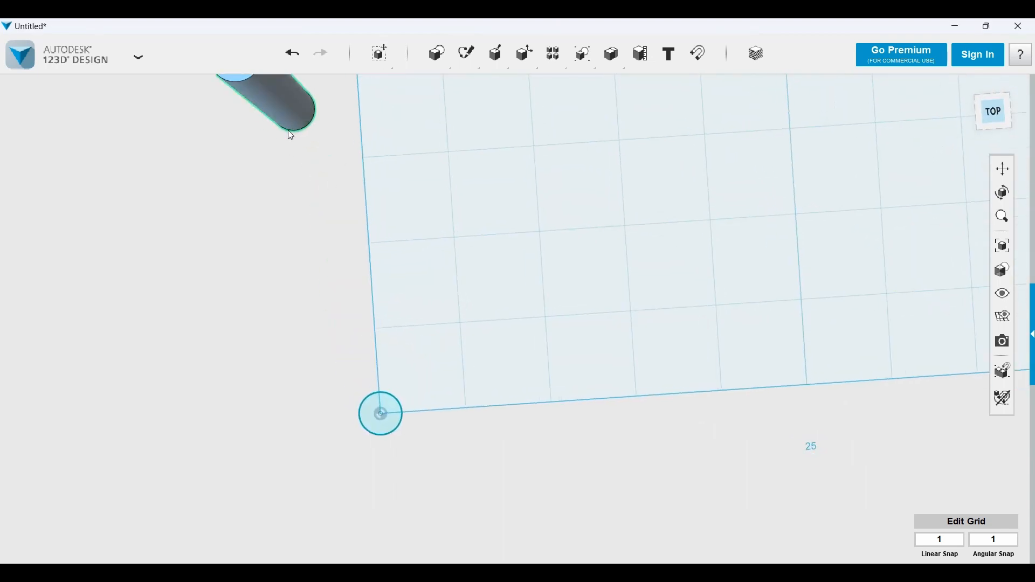
{"action": "left_click", "coordinate": [288, 130]}
{"action": "key", "text": "Delete"}
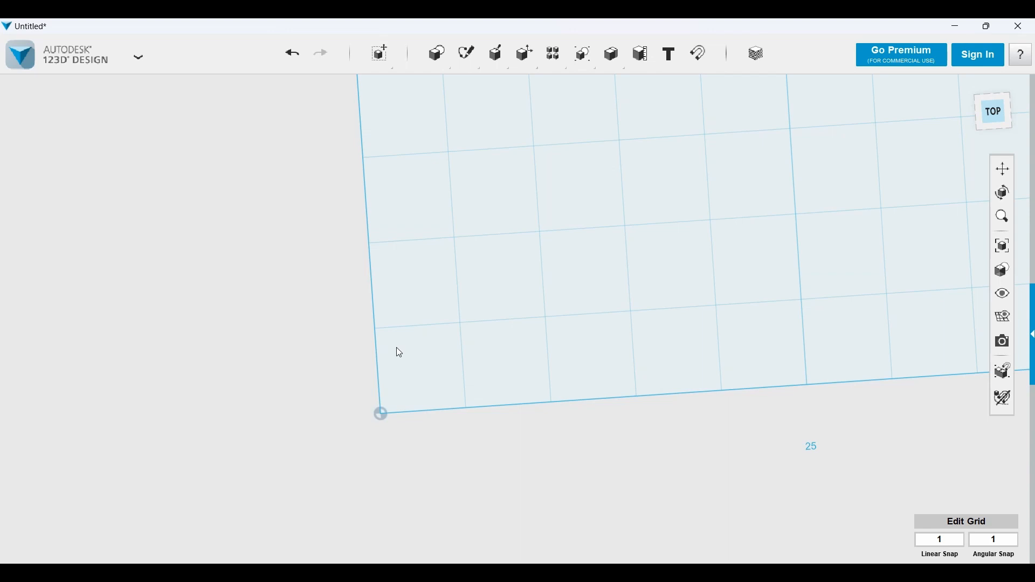
- Place a primitive cylinder with a 0.5 mm radius and 0.7 mm height at the grid origin
{"action": "right_click_drag", "start_coordinate": [397, 348], "coordinate": [469, 203]}
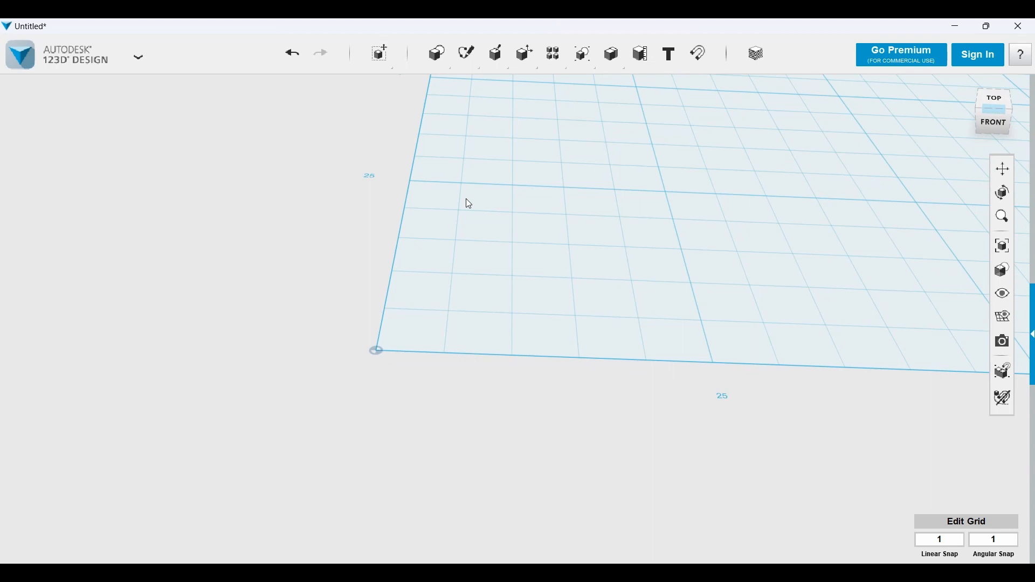
{"action": "mouse_move", "coordinate": [435, 53]}
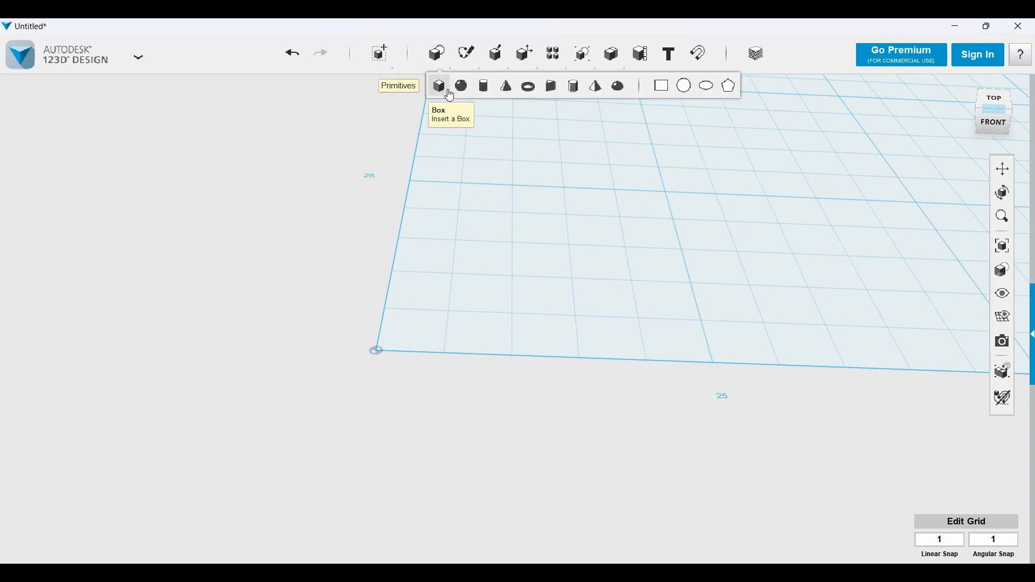
{"action": "left_click", "coordinate": [479, 96]}
{"action": "left_click", "coordinate": [370, 343]}
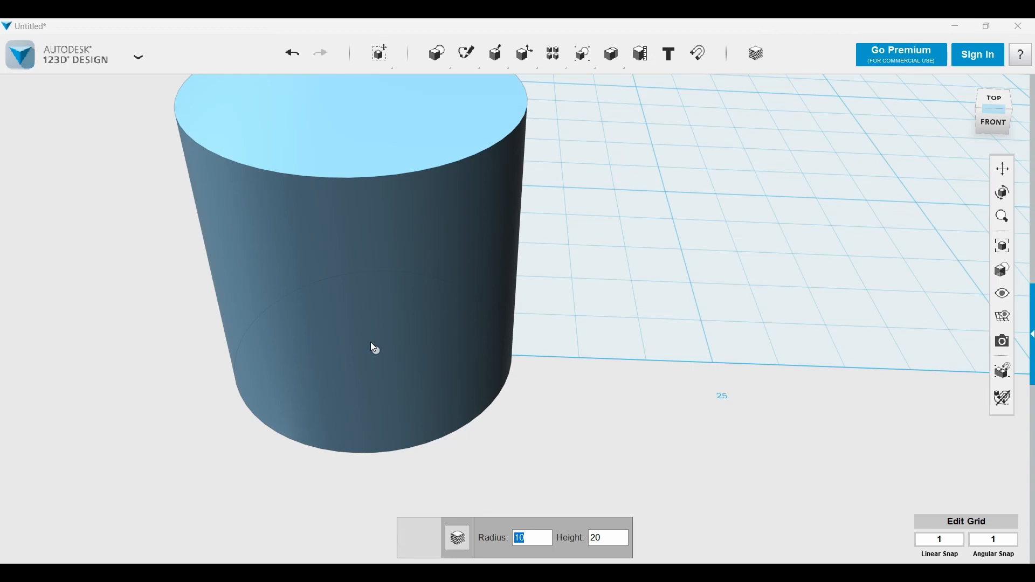
{"action": "type", "text": "0.5"}
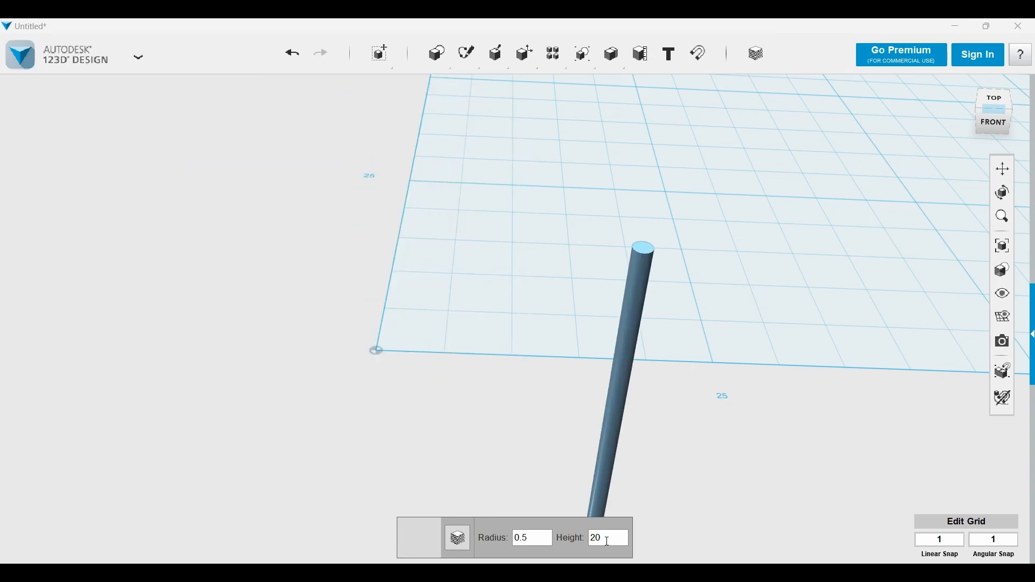
{"action": "key", "text": "Tab"}
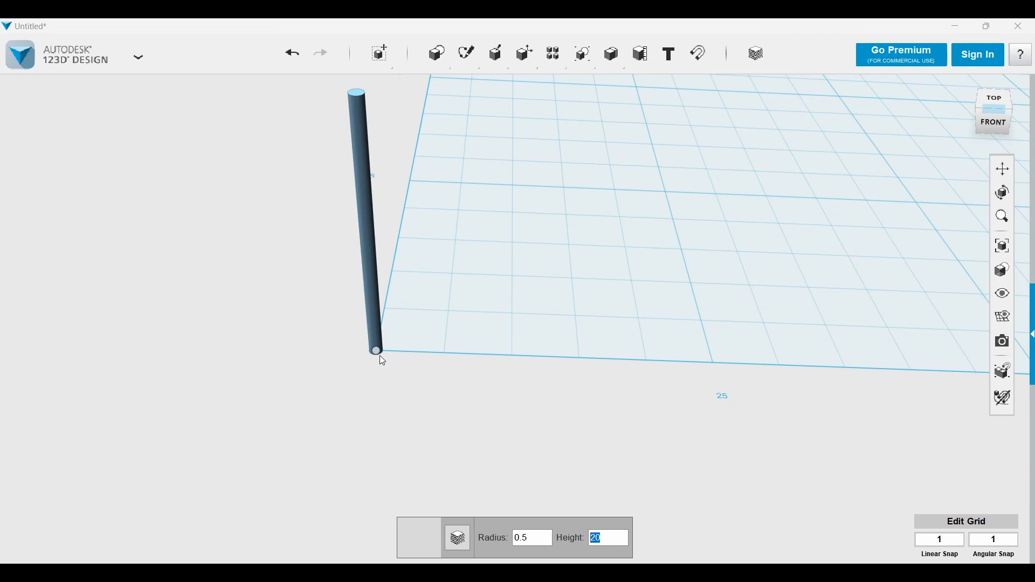
{"action": "type", "text": "0.7"}
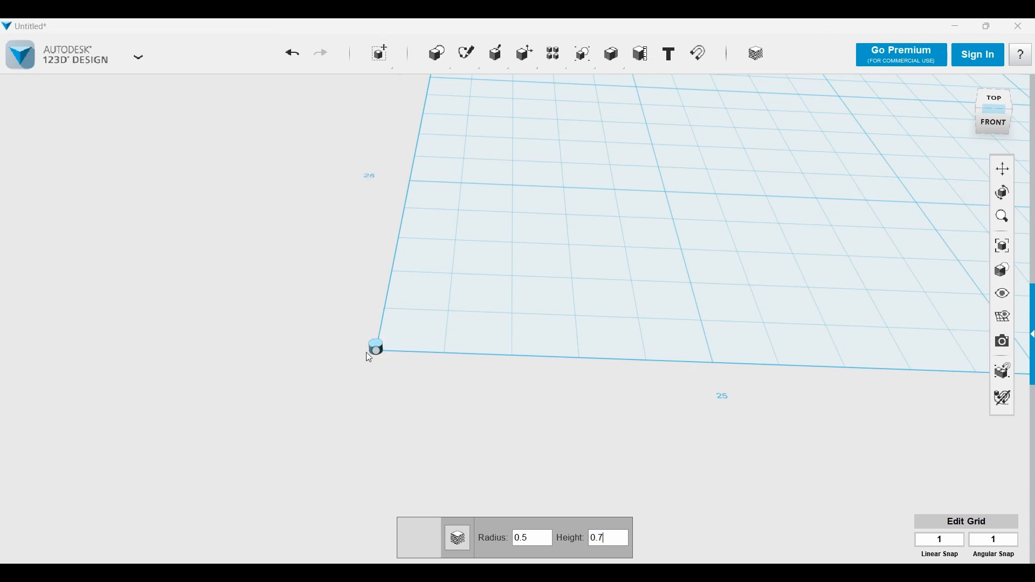
{"action": "key", "text": "Return"}
{"action": "scroll", "coordinate": [415, 331], "scroll_direction": "up", "scroll_amount": 5}
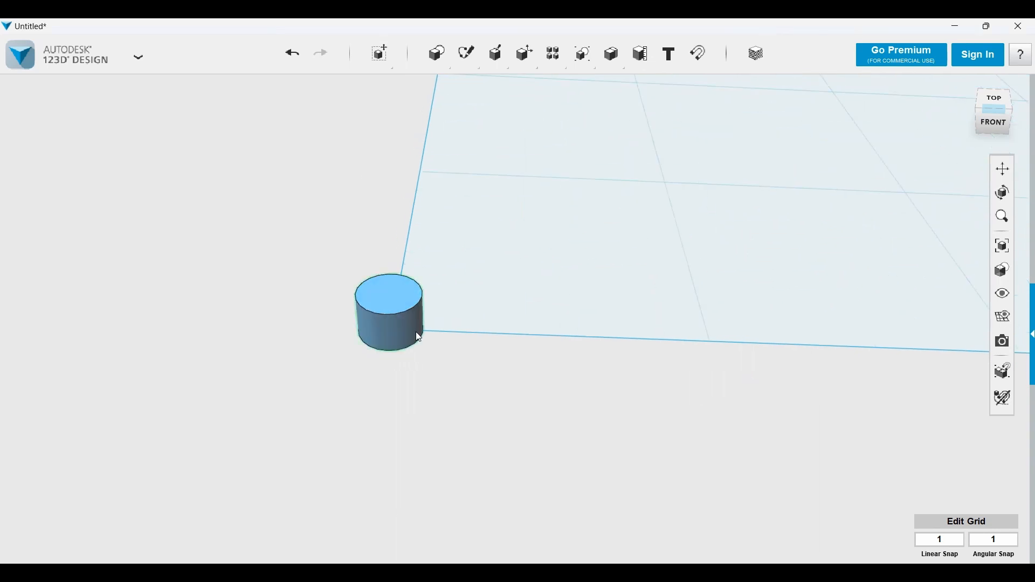
- Place a primitive sphere with a 0.7 mm radius on the top face of the small cylinder
{"action": "right_click_drag", "start_coordinate": [452, 277], "coordinate": [458, 175]}
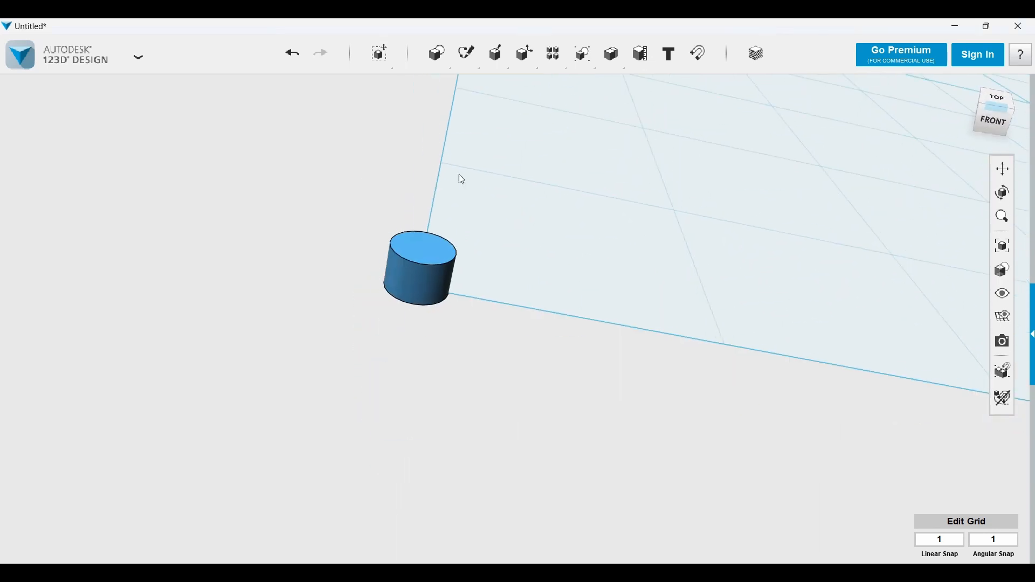
{"action": "mouse_move", "coordinate": [436, 53]}
{"action": "left_click", "coordinate": [463, 95]}
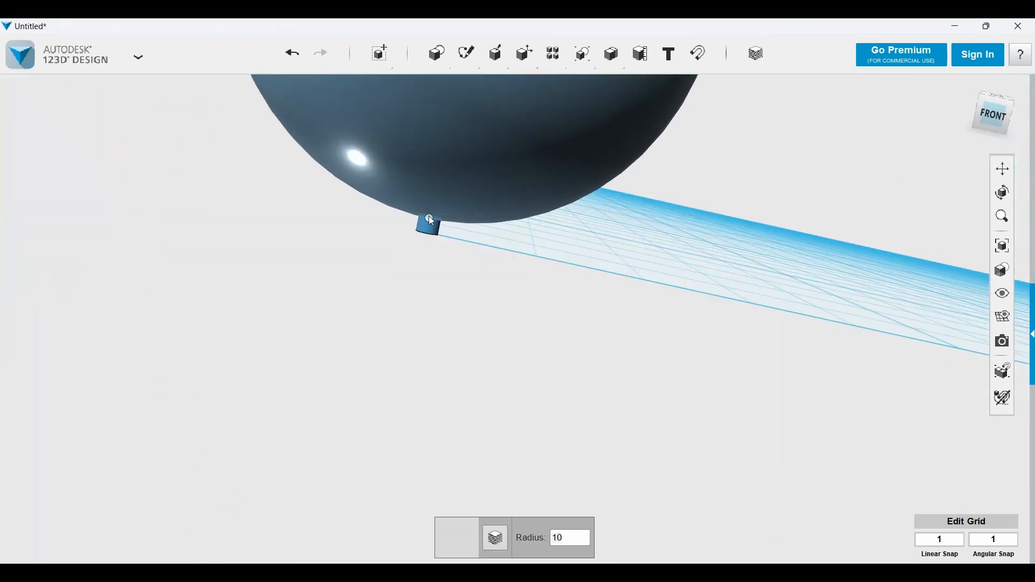
{"action": "right_click_drag", "start_coordinate": [428, 215], "coordinate": [492, 418]}
{"action": "key", "text": "Tab"}
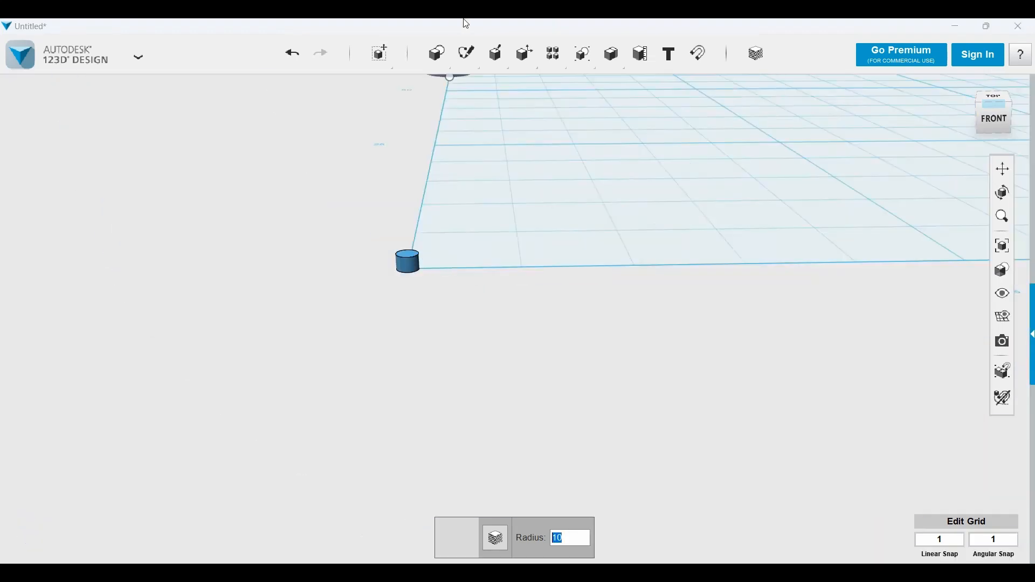
{"action": "type", "text": "0.7"}
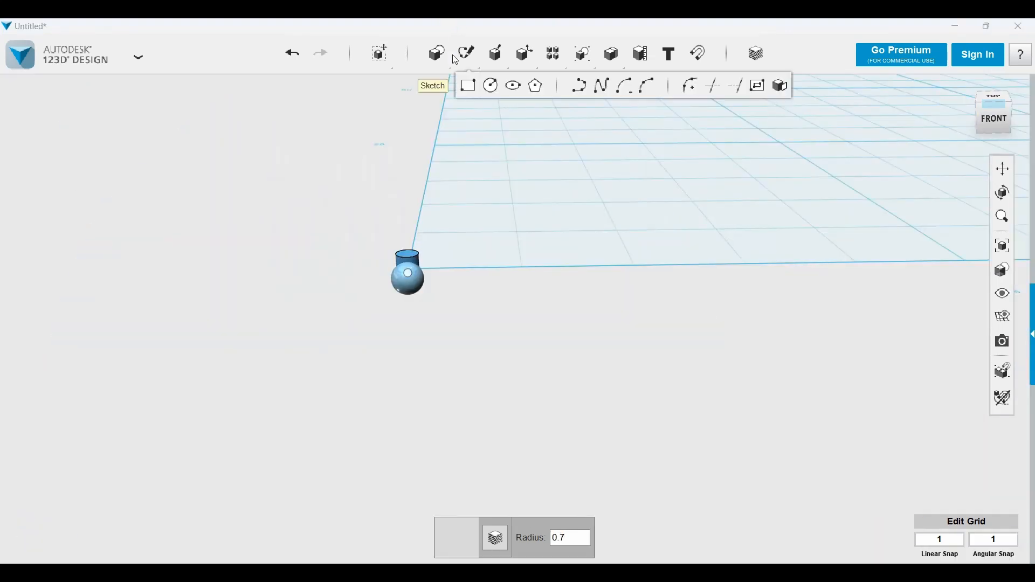
{"action": "right_click_drag", "start_coordinate": [453, 108], "coordinate": [464, 259]}
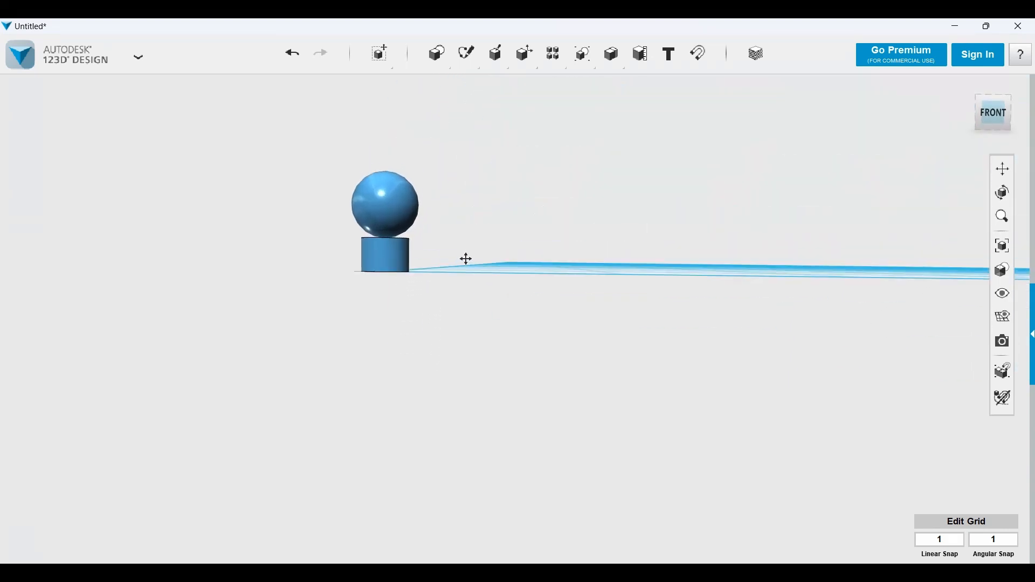
- Move the sphere down 0.5 mm so that it overlaps the top of the small cylinder
{"action": "scroll", "coordinate": [417, 231], "scroll_direction": "up", "scroll_amount": 3}
{"action": "left_click", "coordinate": [405, 218]}
{"action": "scroll", "coordinate": [399, 248], "scroll_direction": "up", "scroll_amount": 4}
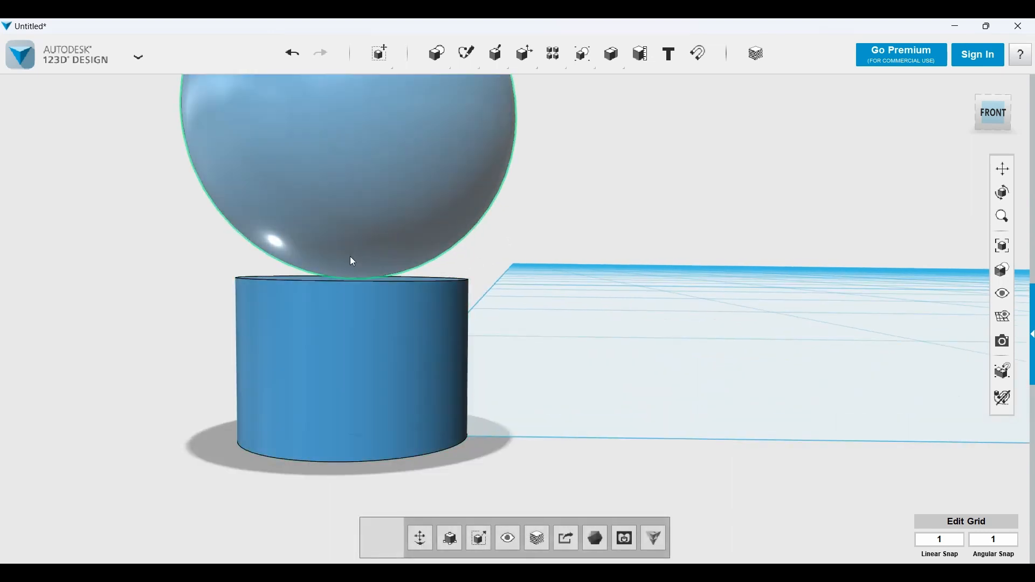
{"action": "scroll", "coordinate": [474, 200], "scroll_direction": "down", "scroll_amount": 3}
{"action": "mouse_move", "coordinate": [386, 58]}
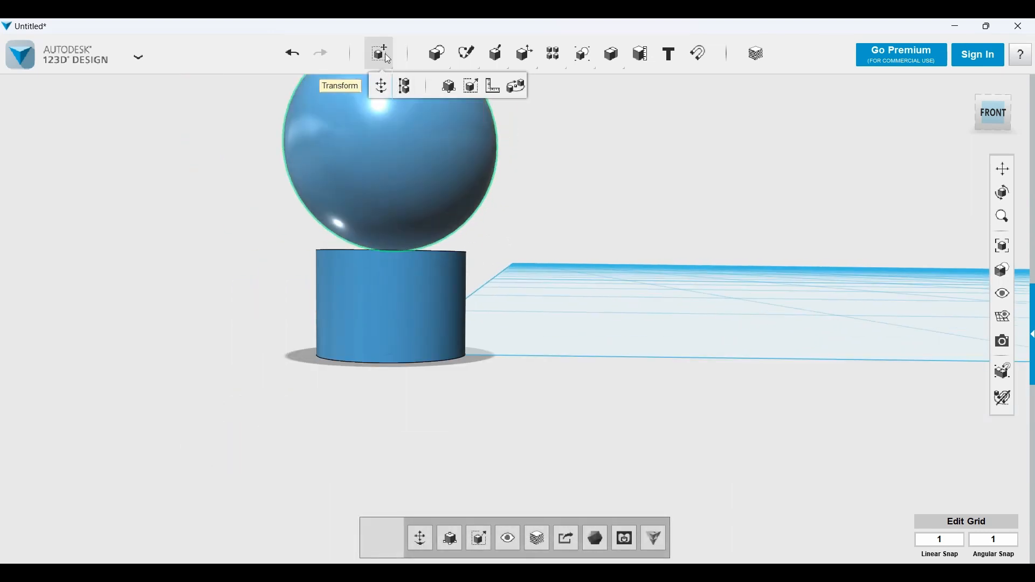
{"action": "left_click", "coordinate": [381, 86]}
{"action": "scroll", "coordinate": [383, 164], "scroll_direction": "up", "scroll_amount": 2}
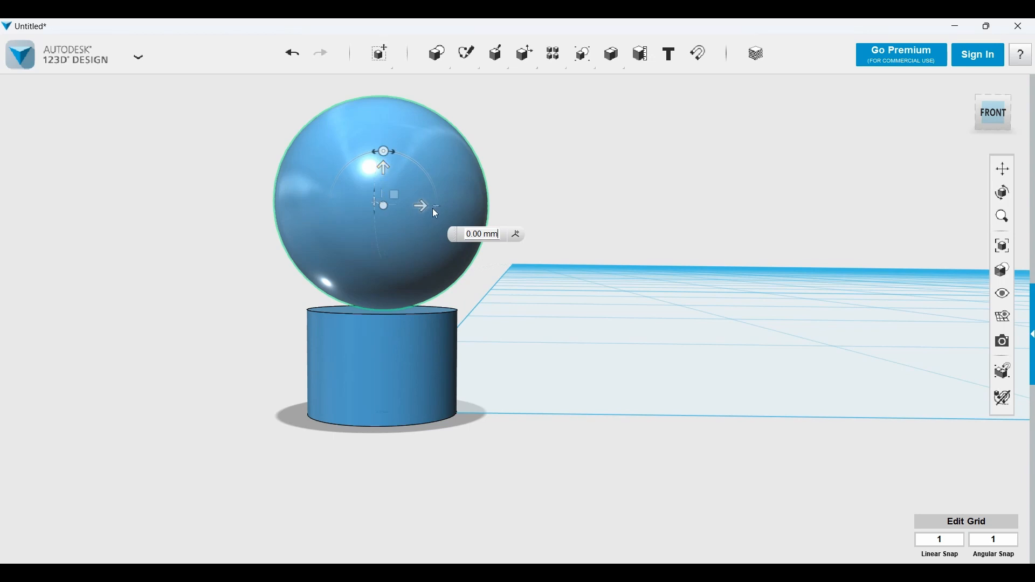
{"action": "left_click_drag", "start_coordinate": [500, 235], "coordinate": [465, 235]}
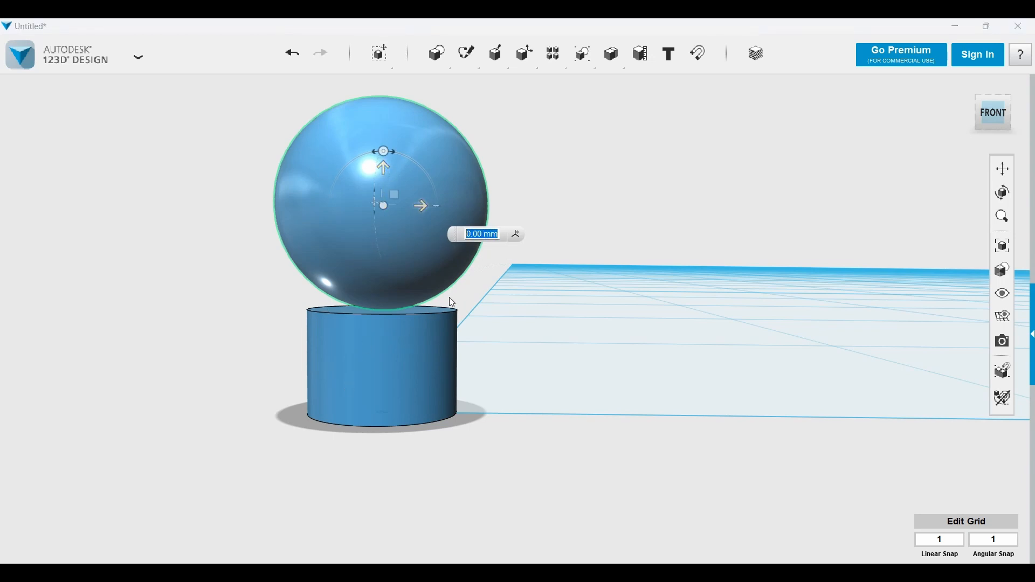
{"action": "key", "text": "BackSpace"}
{"action": "type", "text": "-0.5"}
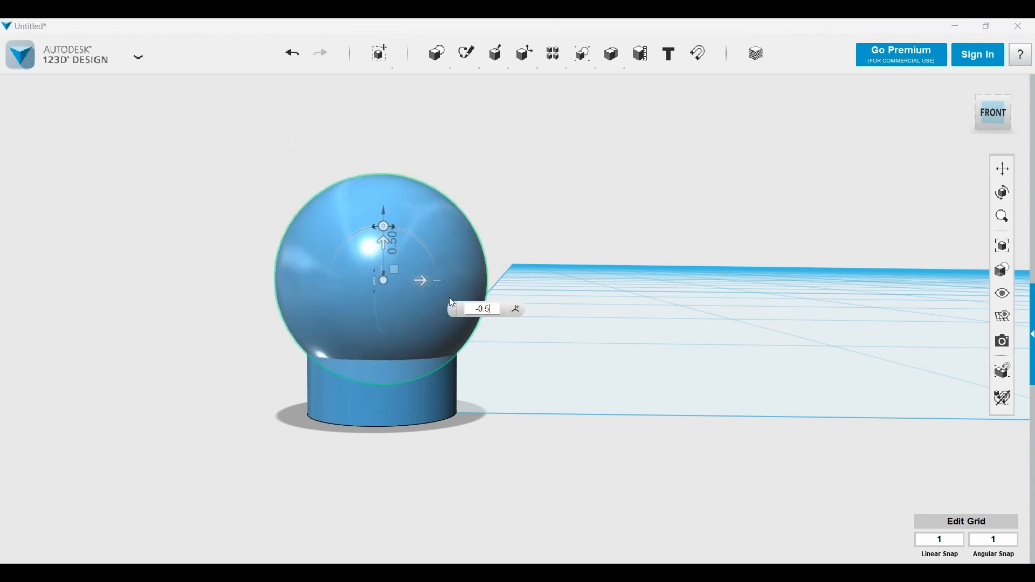
{"action": "key", "text": "Return"}
{"action": "right_click_drag", "start_coordinate": [508, 370], "coordinate": [558, 385]}
{"action": "right_click_drag", "start_coordinate": [556, 431], "coordinate": [537, 391]}
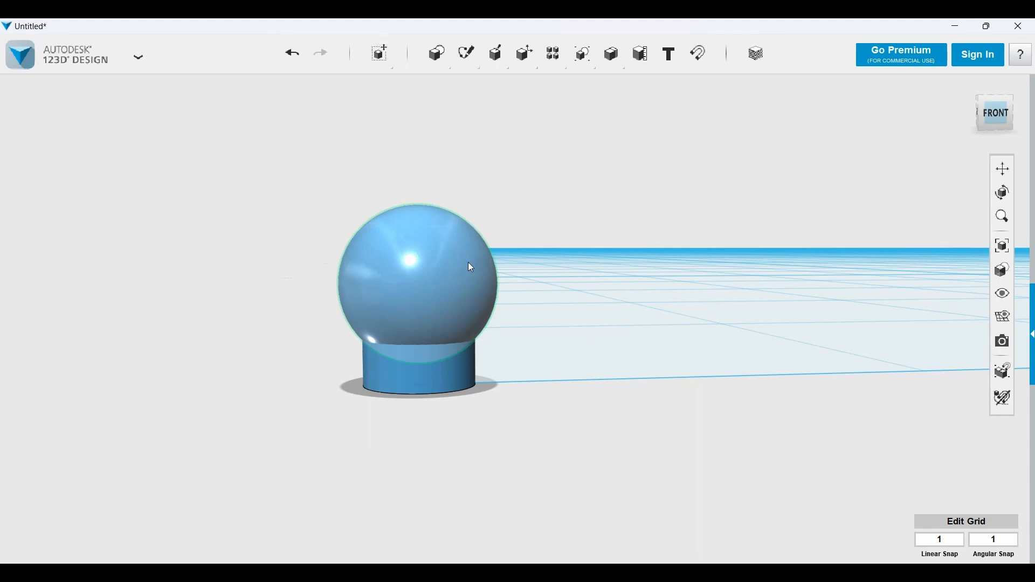
- Merge the small cylinder into the sphere, using the sphere as the target solid
{"action": "left_click_drag", "start_coordinate": [490, 169], "coordinate": [328, 430]}
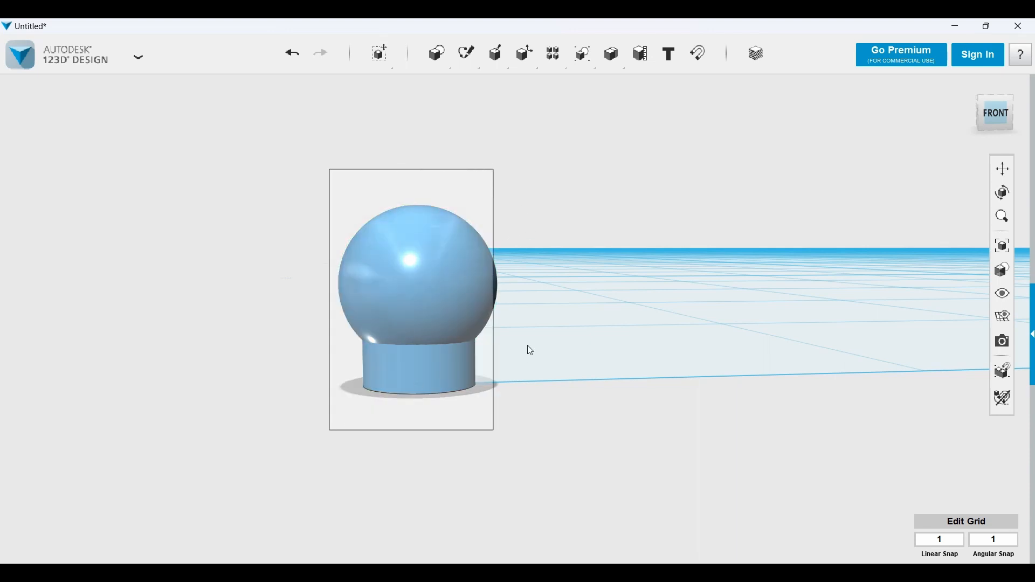
{"action": "left_click", "coordinate": [584, 296]}
{"action": "mouse_move", "coordinate": [611, 56]}
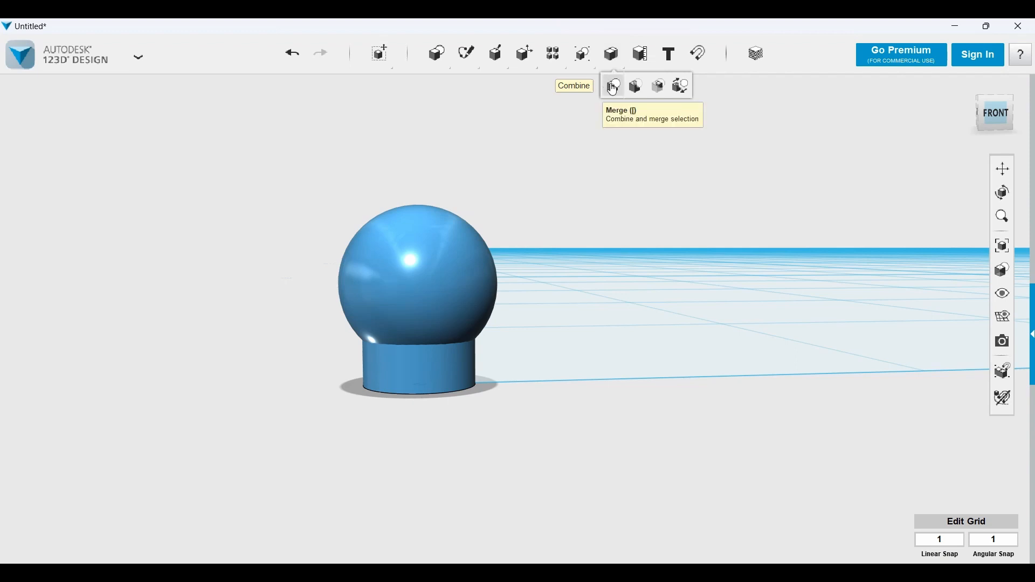
{"action": "left_click", "coordinate": [611, 86]}
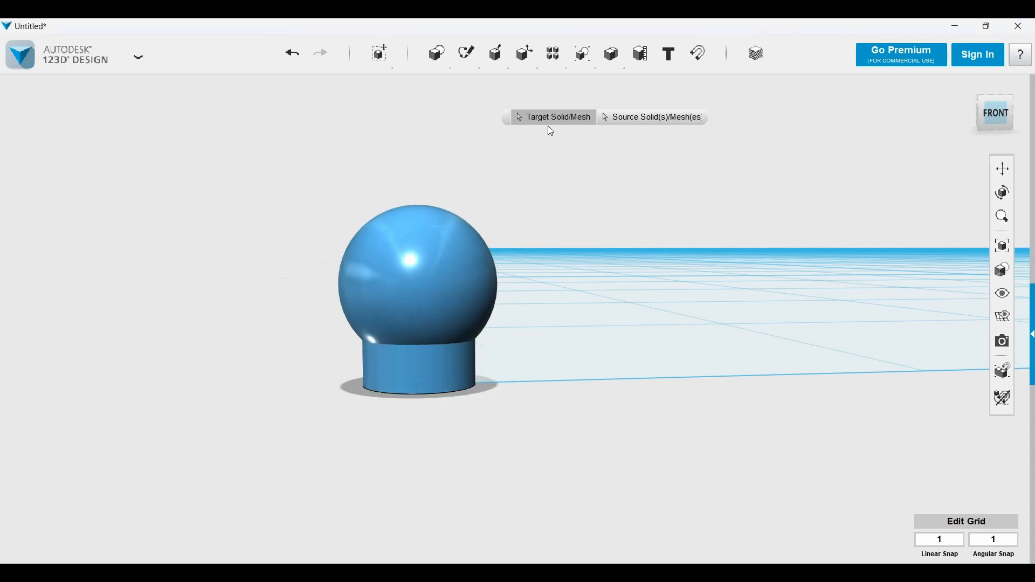
{"action": "left_click", "coordinate": [429, 266]}
{"action": "left_click", "coordinate": [419, 378]}
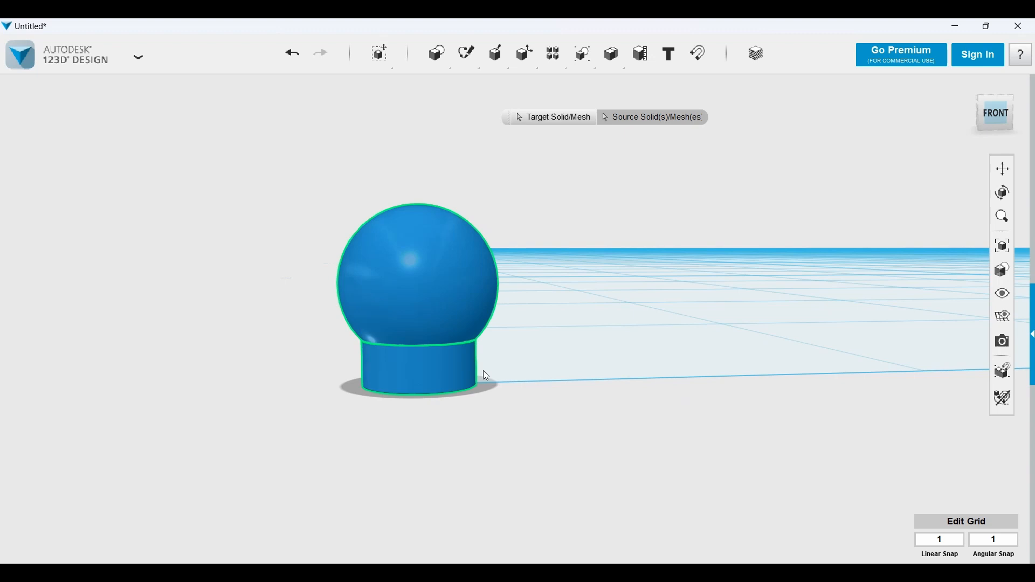
{"action": "left_click", "coordinate": [556, 332]}
{"action": "left_click", "coordinate": [438, 349]}
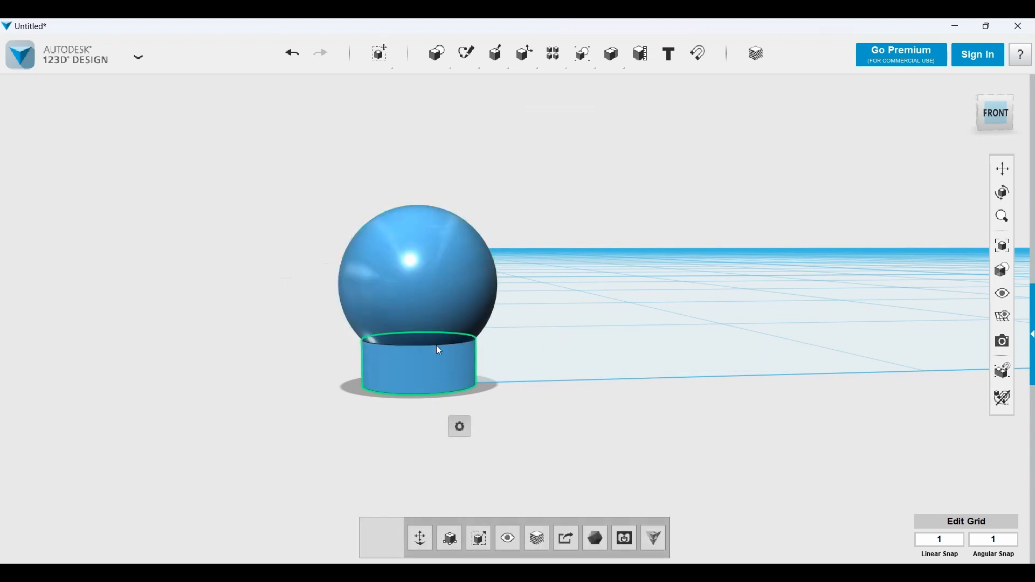
{"action": "left_click", "coordinate": [578, 322]}
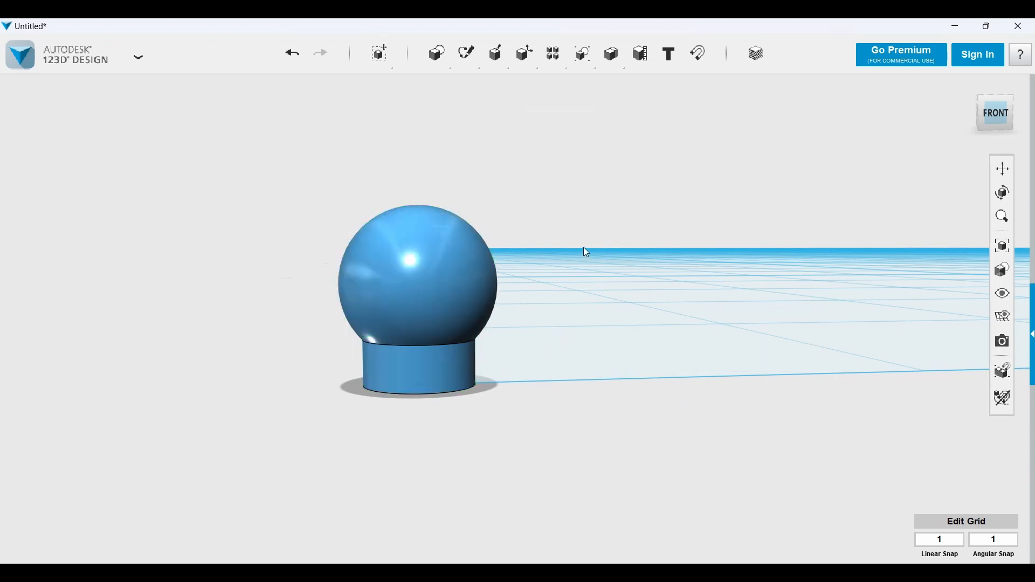
- Fillet the edge where the sphere meets the cylinder with a 0.5 mm radius
{"action": "right_click_drag", "start_coordinate": [586, 252], "coordinate": [506, 337]}
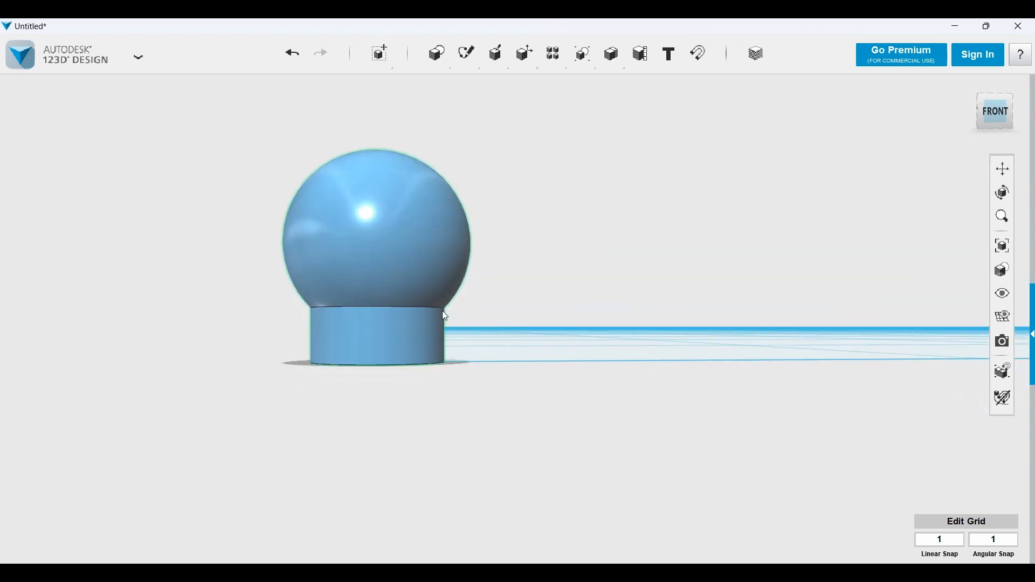
{"action": "scroll", "coordinate": [552, 192], "scroll_direction": "up", "scroll_amount": 3}
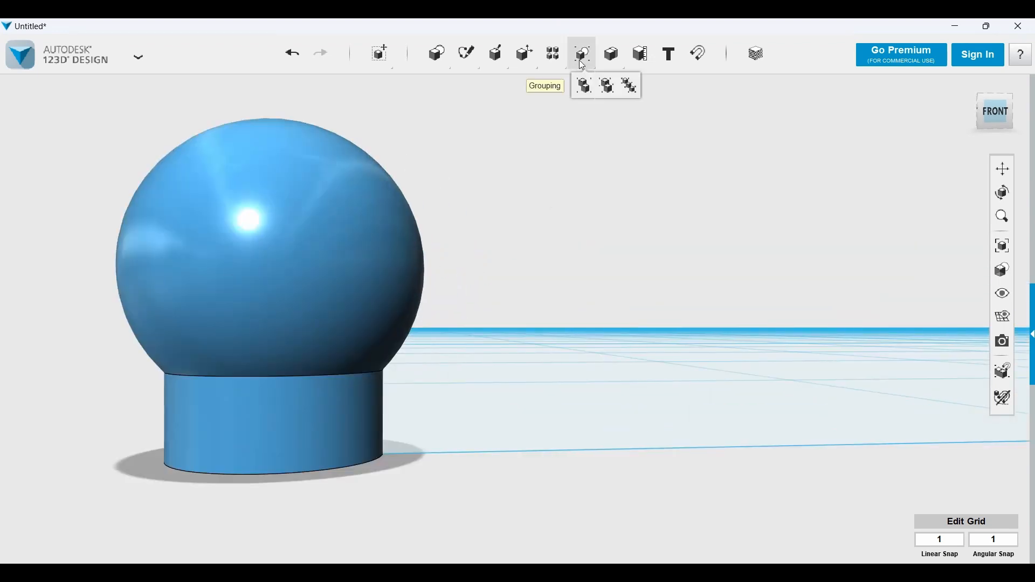
{"action": "mouse_move", "coordinate": [577, 63]}
{"action": "mouse_move", "coordinate": [514, 60]}
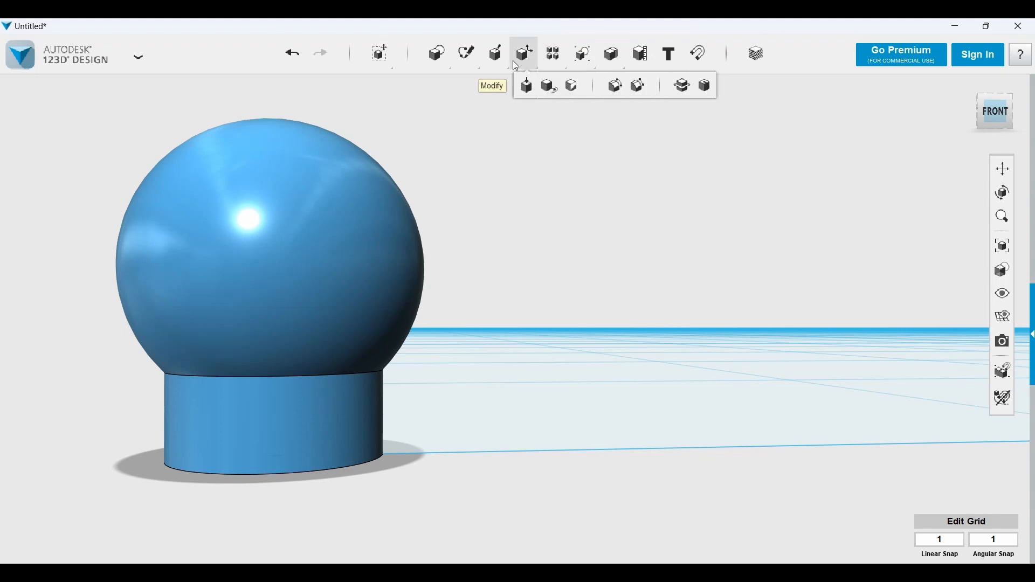
{"action": "left_click", "coordinate": [611, 88]}
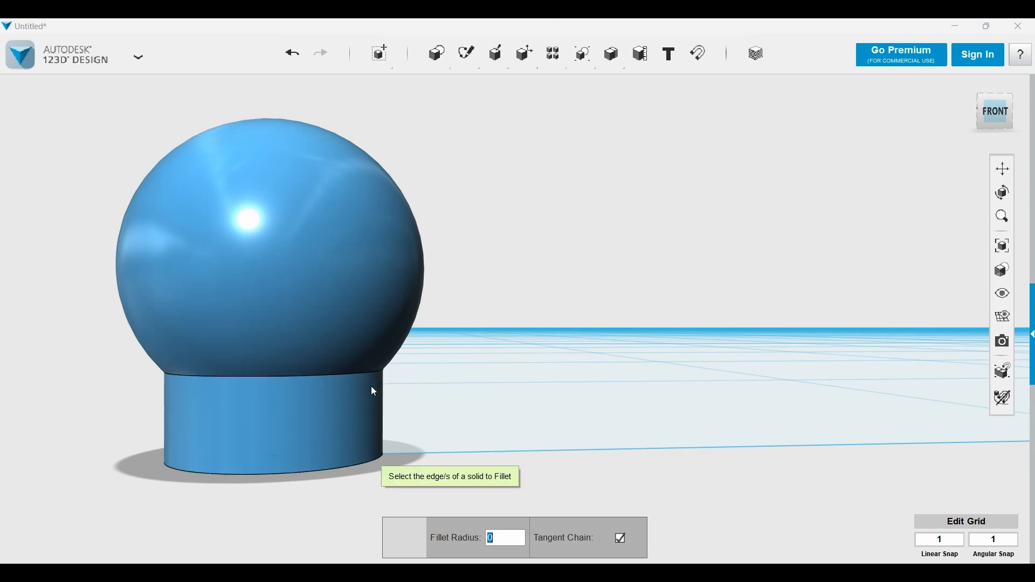
{"action": "left_click", "coordinate": [374, 371]}
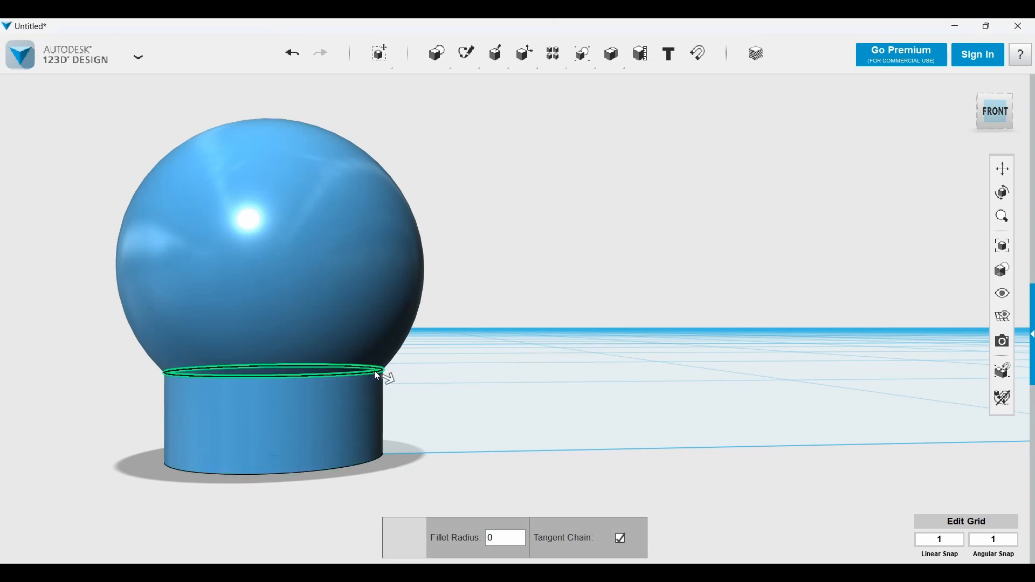
{"action": "left_click_drag", "start_coordinate": [389, 380], "coordinate": [394, 384]}
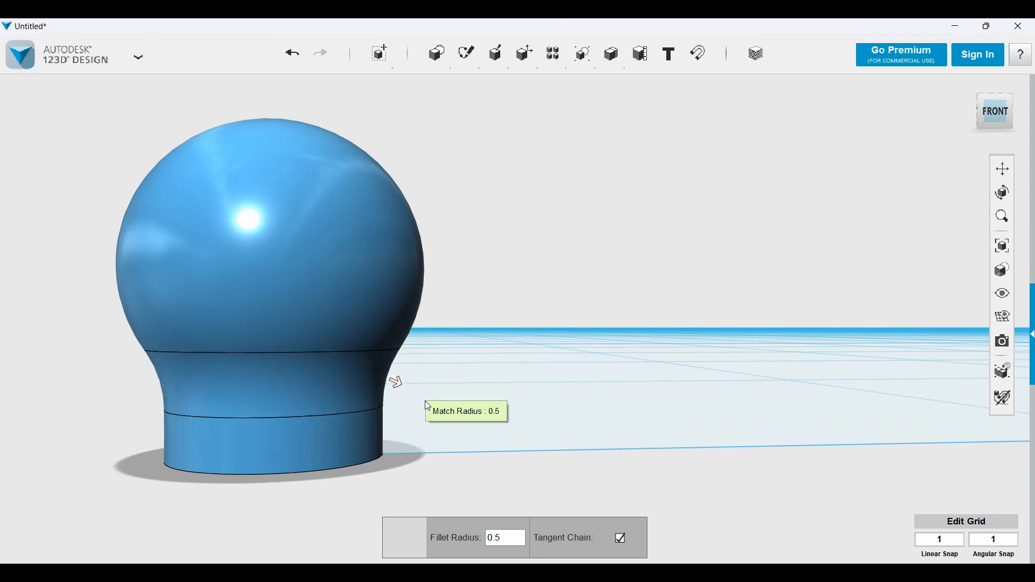
{"action": "left_click", "coordinate": [513, 320]}
{"action": "scroll", "coordinate": [485, 308], "scroll_direction": "down", "scroll_amount": 6}
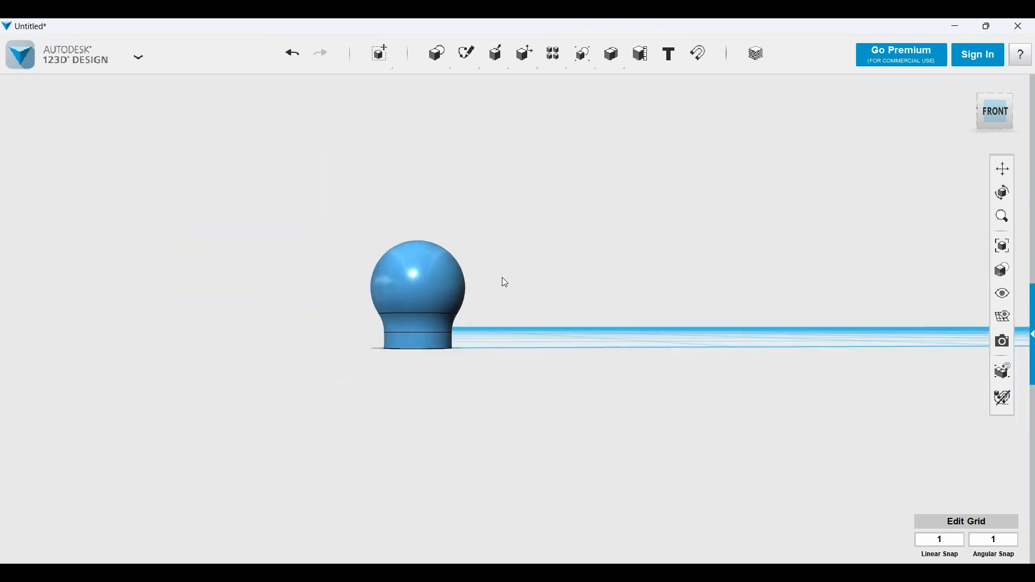
- Examine the filleted part at the grid origin from the front, from above and at oblique angles
{"action": "right_click_drag", "start_coordinate": [525, 294], "coordinate": [470, 298]}
{"action": "right_click_drag", "start_coordinate": [456, 360], "coordinate": [441, 378]}
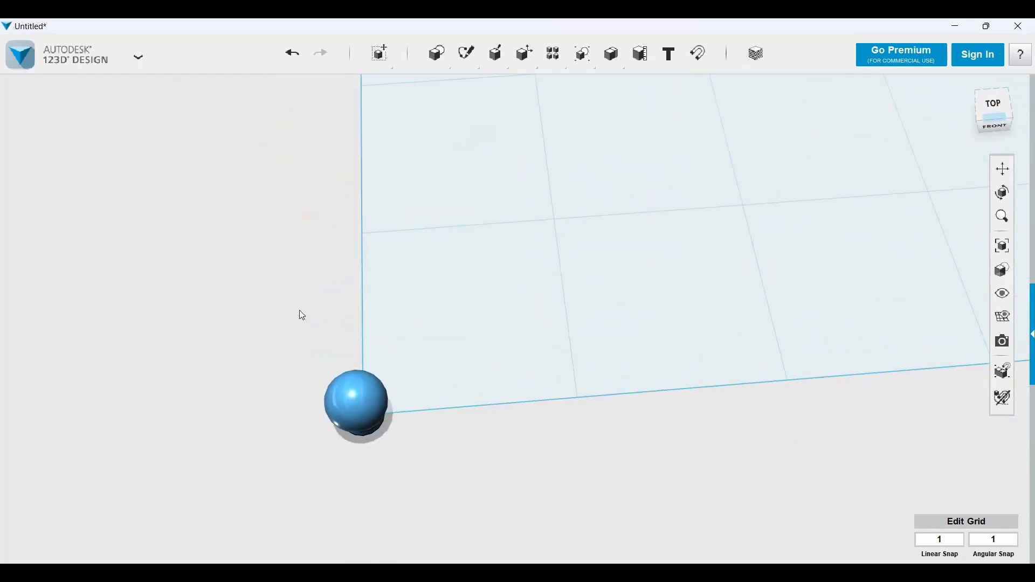
{"action": "scroll", "coordinate": [367, 304], "scroll_direction": "down", "scroll_amount": 3}
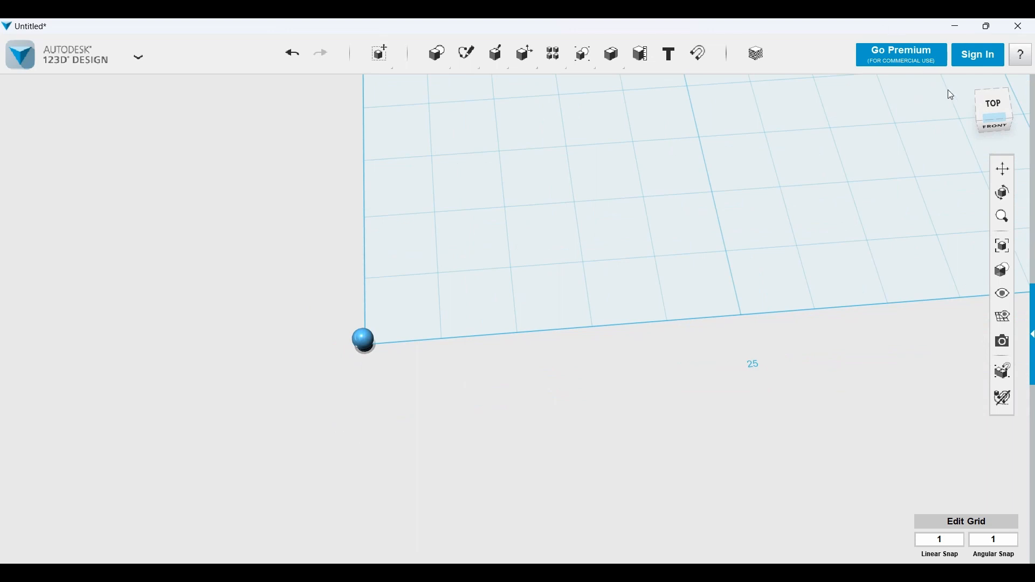
{"action": "left_click", "coordinate": [996, 125]}
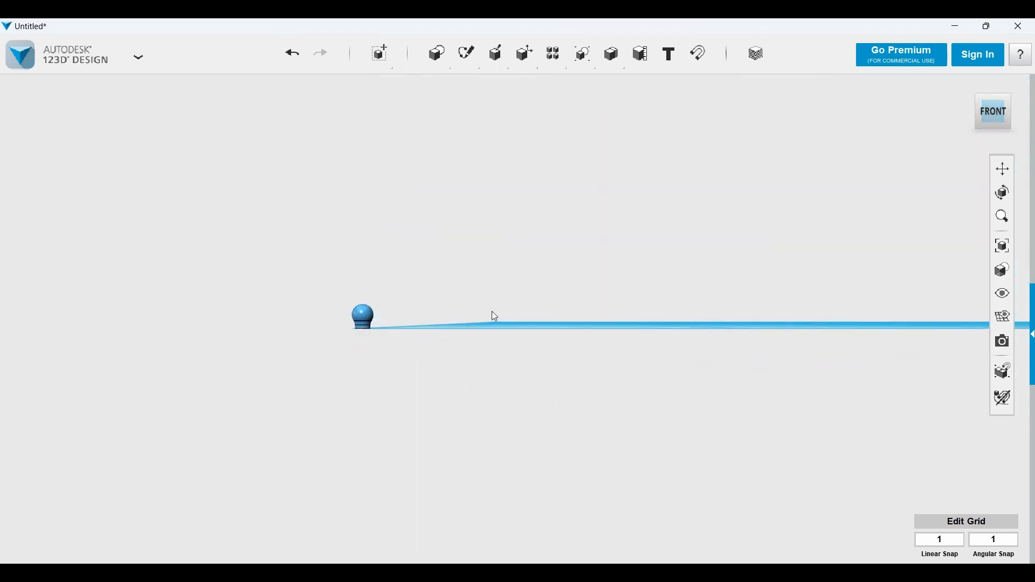
{"action": "right_click_drag", "start_coordinate": [402, 218], "coordinate": [459, 281]}
{"action": "scroll", "coordinate": [456, 276], "scroll_direction": "down", "scroll_amount": 1}
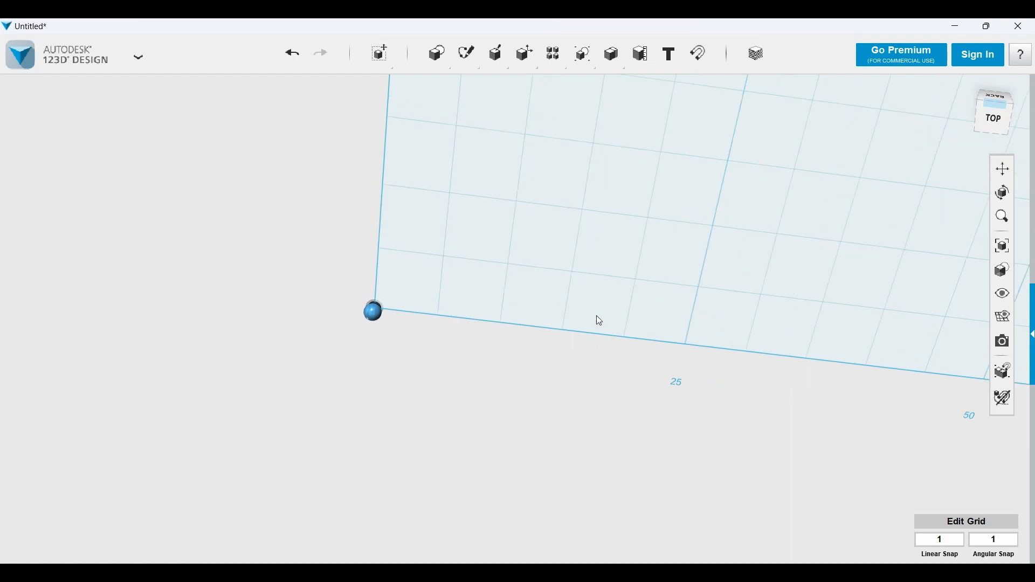
{"action": "scroll", "coordinate": [596, 315], "scroll_direction": "down", "scroll_amount": 2}
{"action": "left_click", "coordinate": [991, 122]}
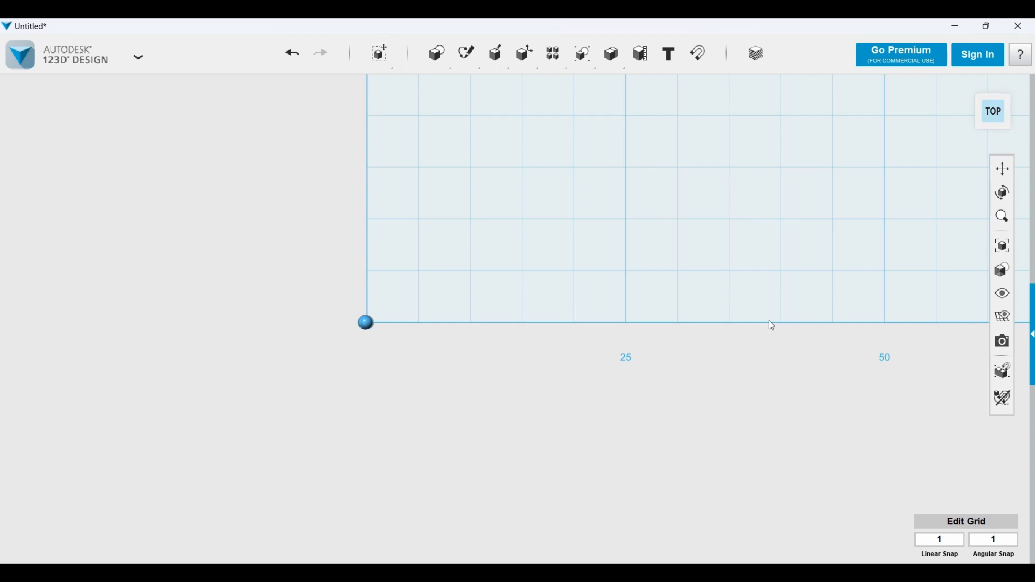
{"action": "right_click_drag", "start_coordinate": [369, 323], "coordinate": [374, 251]}
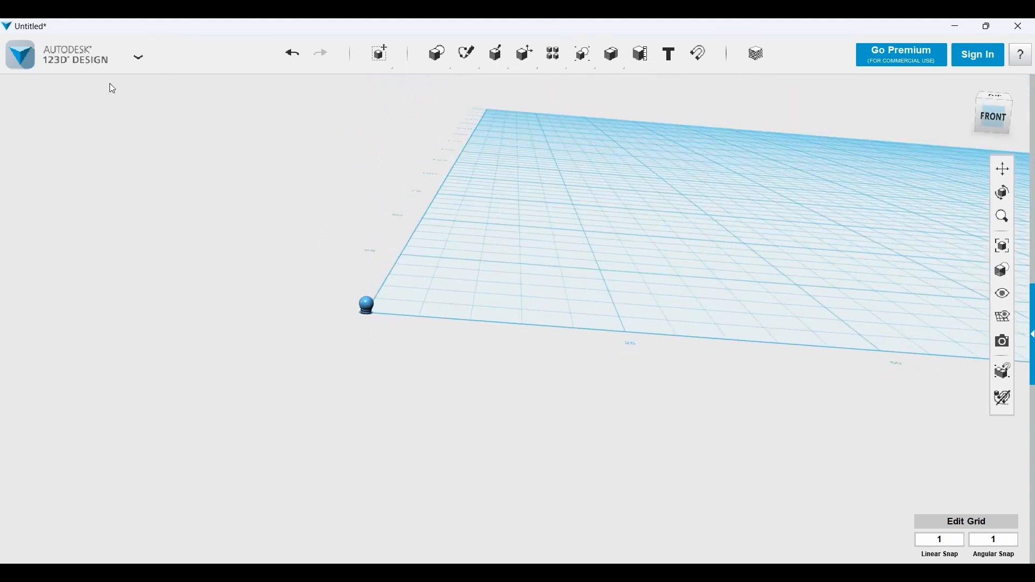
{"action": "right_click_drag", "start_coordinate": [408, 193], "coordinate": [383, 257]}
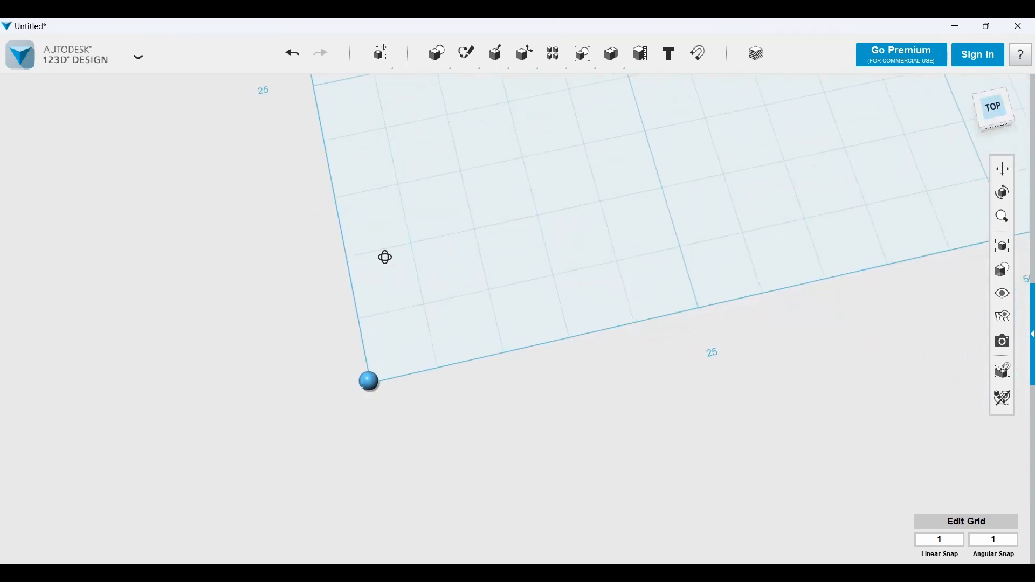
- Rotate the filleted part onto its side and lower it until it is roughly centred on the grid plane
{"action": "mouse_move", "coordinate": [377, 51]}
{"action": "left_click", "coordinate": [381, 85]}
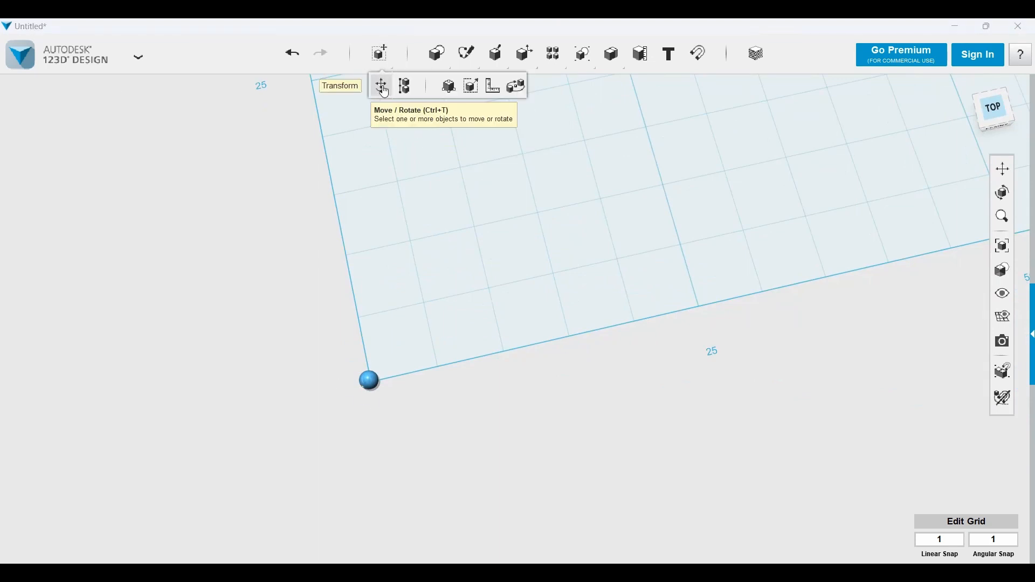
{"action": "right_click_drag", "start_coordinate": [398, 406], "coordinate": [351, 386]}
{"action": "left_click", "coordinate": [339, 361]}
{"action": "left_click_drag", "start_coordinate": [321, 307], "coordinate": [360, 361]}
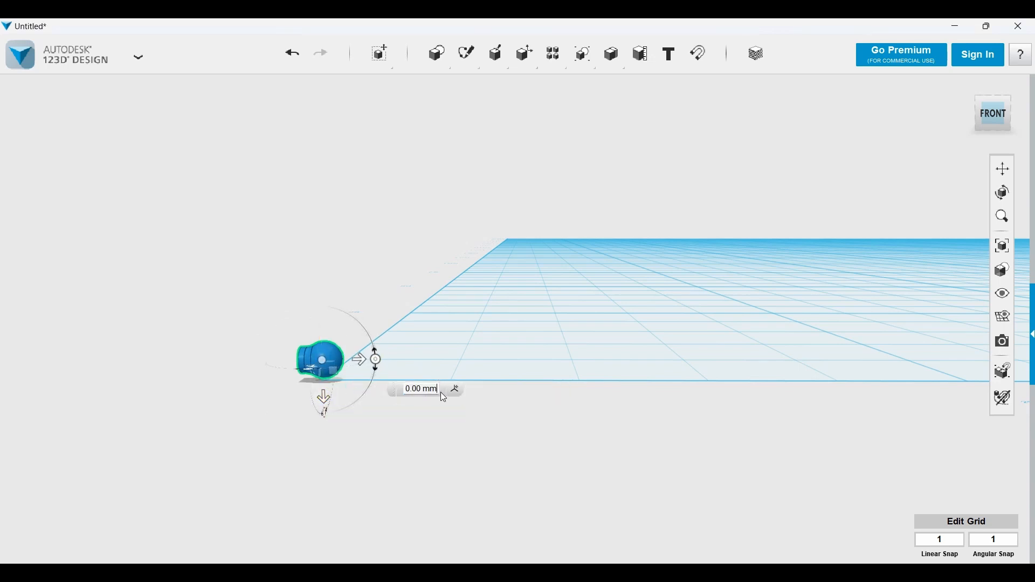
{"action": "type", "text": "-"}
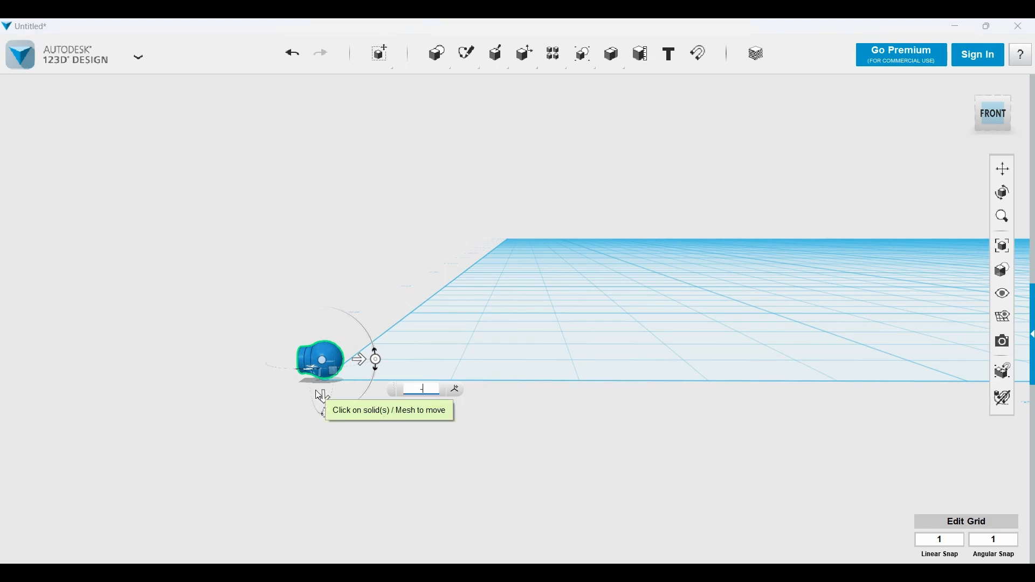
{"action": "type", "text": "0.5"}
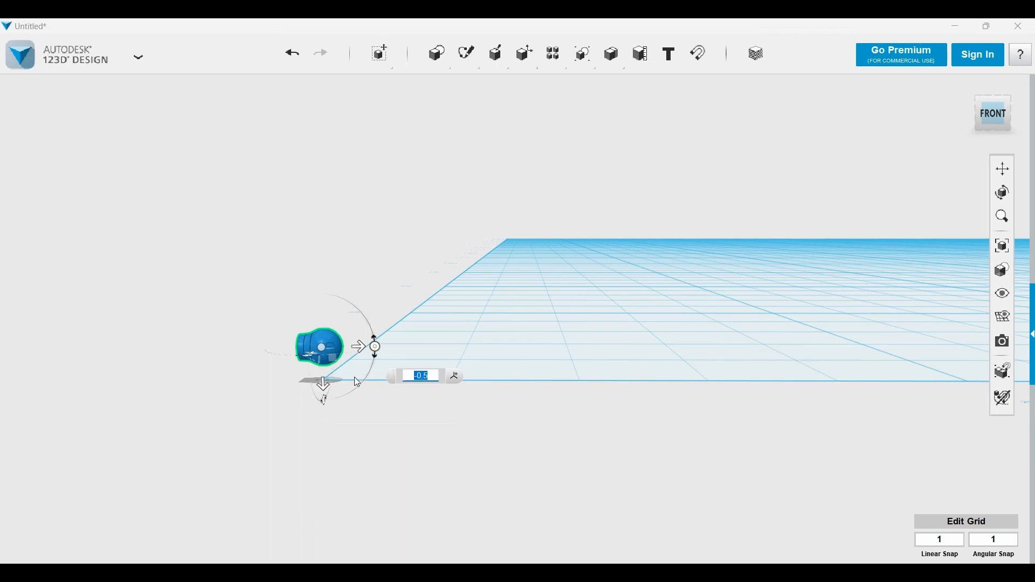
{"action": "left_click", "coordinate": [341, 420]}
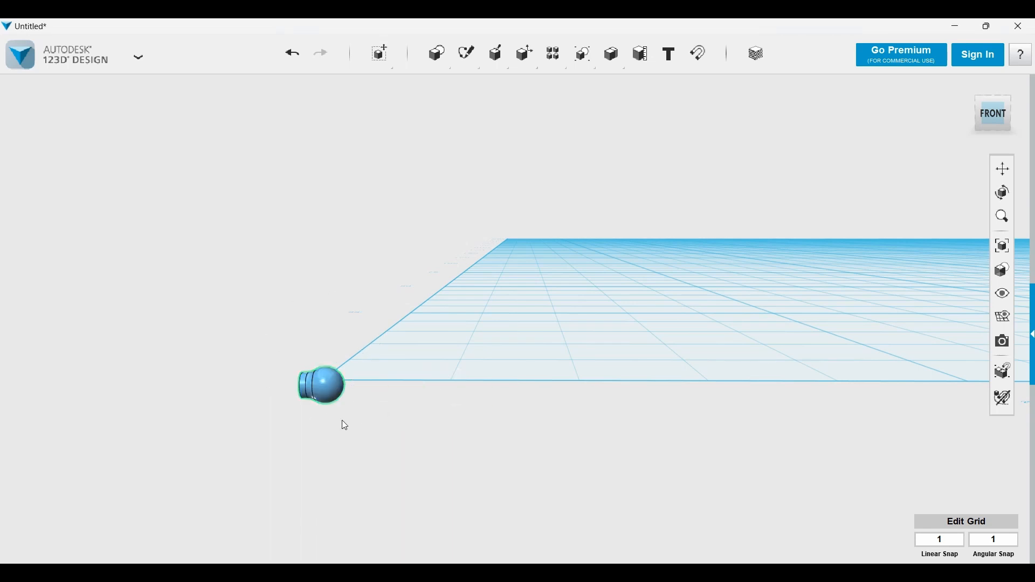
- Delete the rotated cylinder-and-sphere part from the grid origin
{"action": "right_click_drag", "start_coordinate": [341, 420], "coordinate": [322, 380]}
{"action": "mouse_move", "coordinate": [380, 53]}
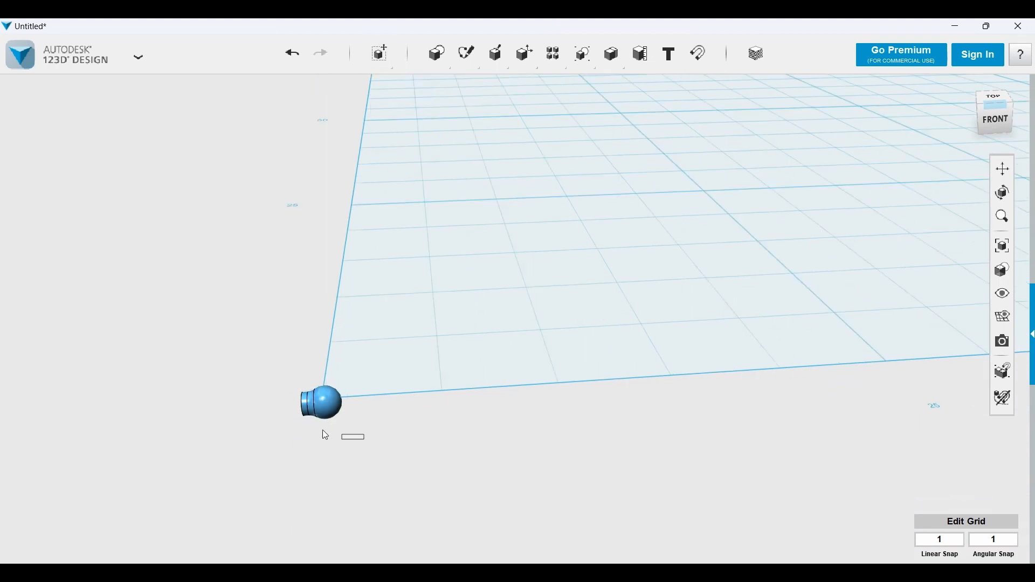
{"action": "left_click", "coordinate": [320, 409]}
{"action": "key", "text": "Delete"}
{"action": "right_click_drag", "start_coordinate": [254, 302], "coordinate": [349, 224]}
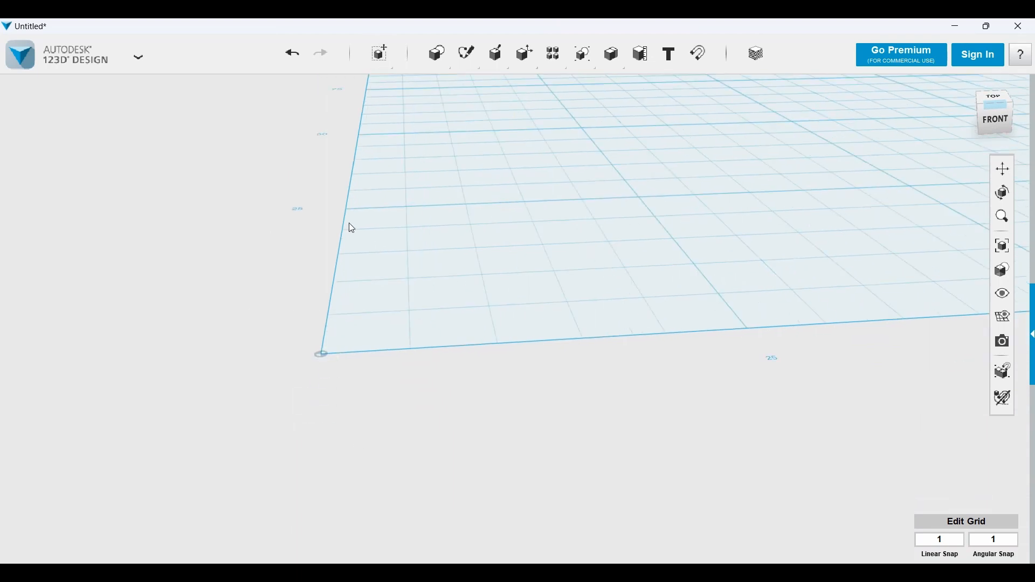
{"action": "left_click", "coordinate": [983, 128]}
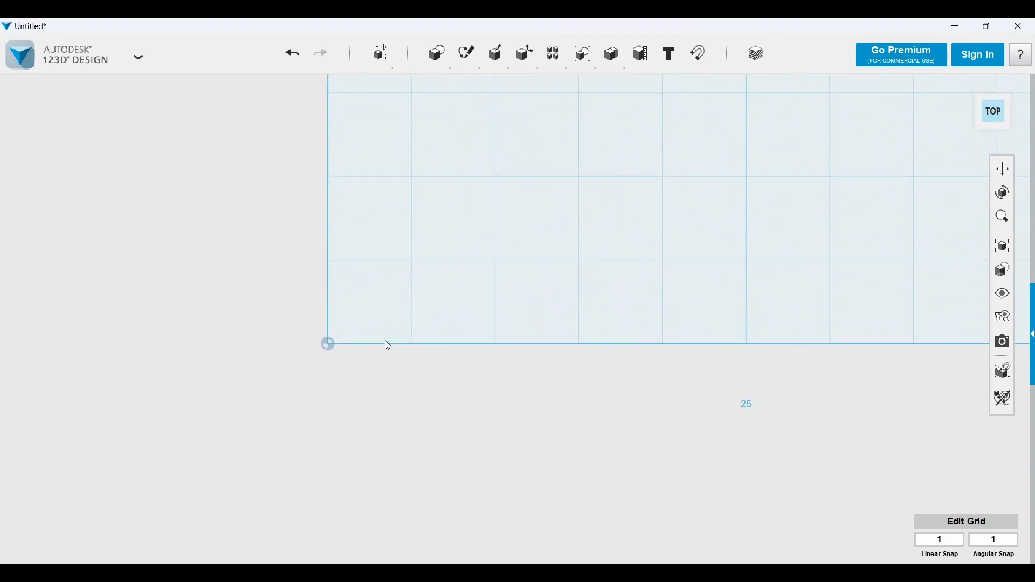
{"action": "scroll", "coordinate": [423, 307], "scroll_direction": "down", "scroll_amount": 2}
{"action": "middle_click_drag", "start_coordinate": [433, 318], "coordinate": [463, 336]}
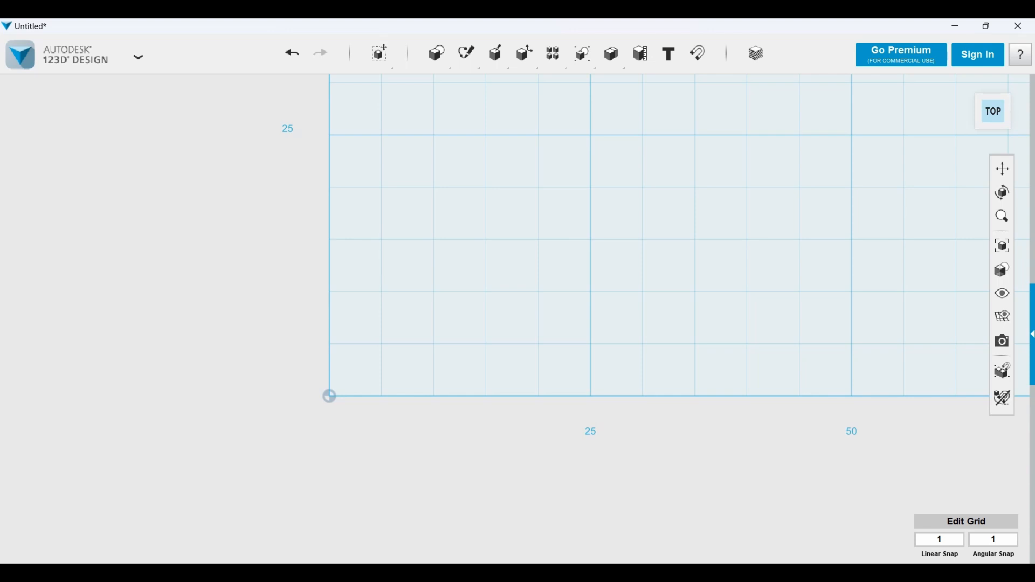
{"action": "scroll", "coordinate": [566, 242], "scroll_direction": "down", "scroll_amount": 3}
{"action": "middle_click_drag", "start_coordinate": [575, 248], "coordinate": [513, 291]}
{"action": "scroll", "coordinate": [512, 291], "scroll_direction": "up", "scroll_amount": 1}
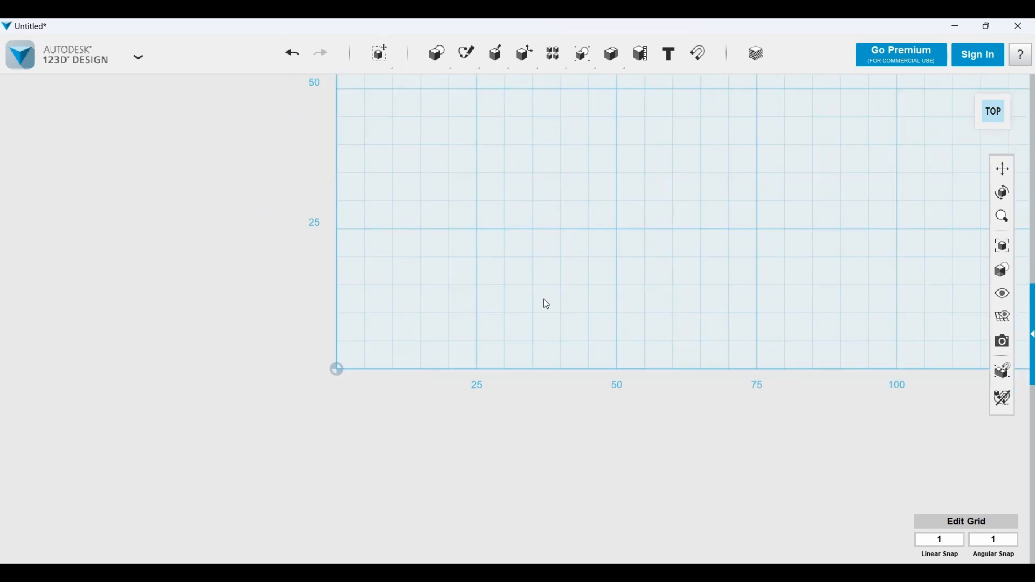
{"action": "right_click_drag", "start_coordinate": [543, 300], "coordinate": [518, 372]}
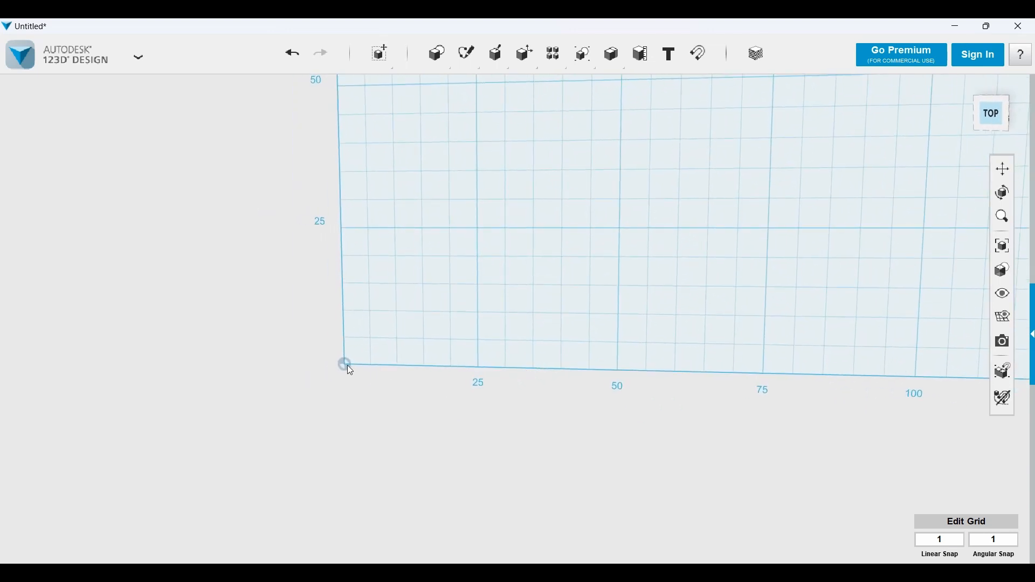
{"action": "right_click_drag", "start_coordinate": [580, 363], "coordinate": [545, 314]}
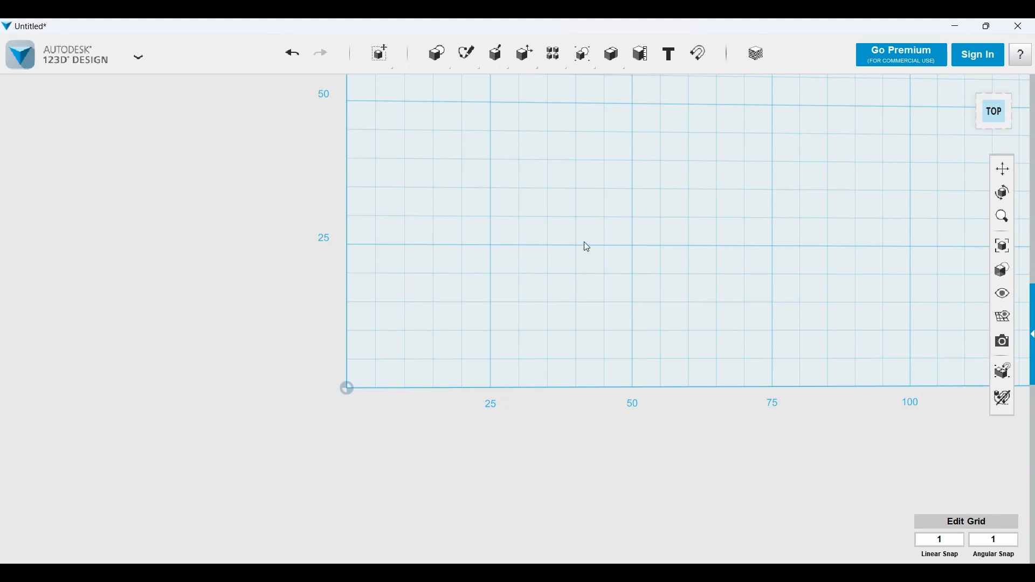
{"action": "scroll", "coordinate": [548, 230], "scroll_direction": "down", "scroll_amount": 1}
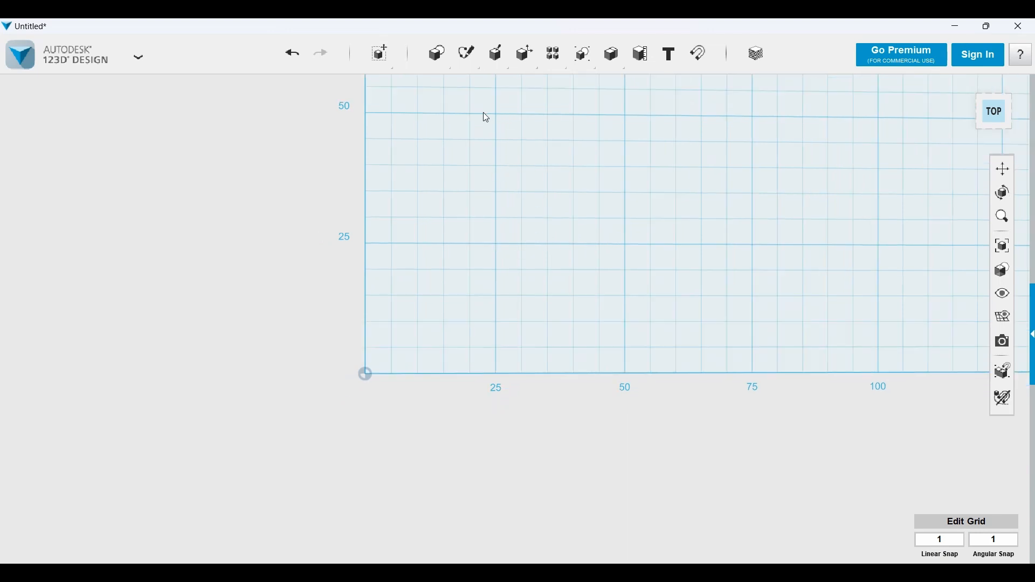
{"action": "middle_click_drag", "start_coordinate": [483, 112], "coordinate": [456, 139]}
{"action": "mouse_move", "coordinate": [436, 64]}
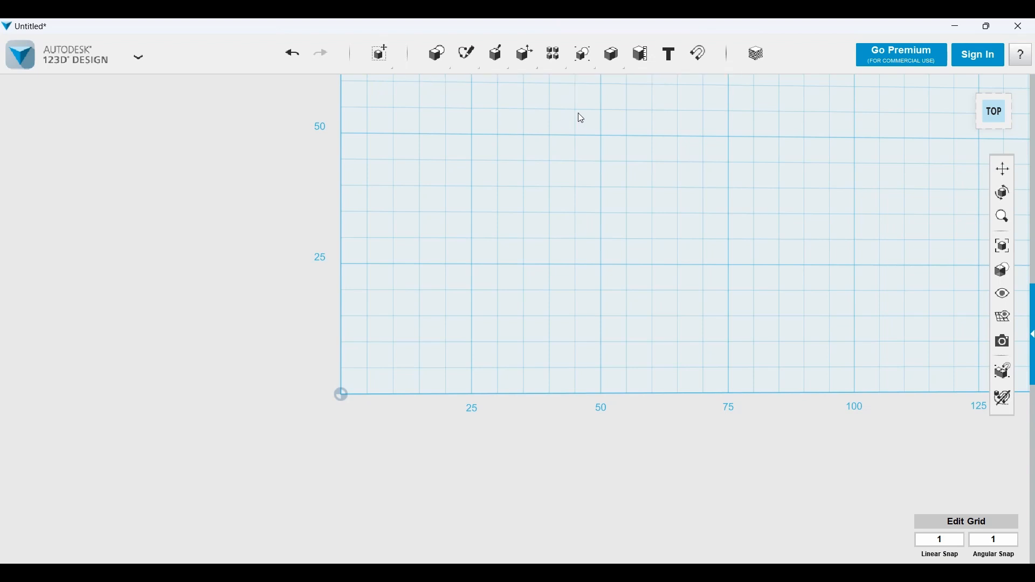
{"action": "scroll", "coordinate": [518, 97], "scroll_direction": "down", "scroll_amount": 1}
{"action": "mouse_move", "coordinate": [481, 72]}
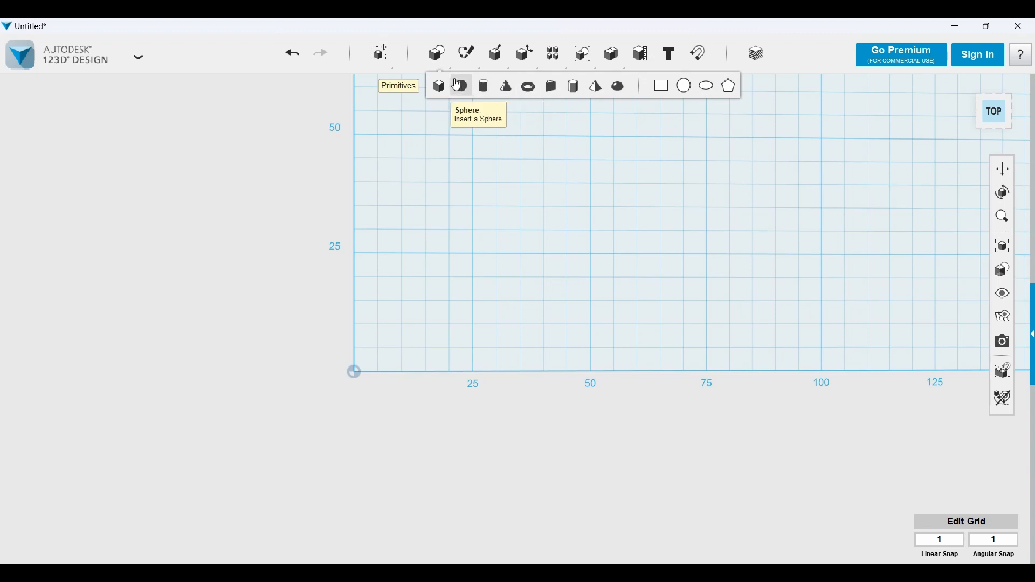
- Sketch an arch of short straight polyline segments from the grid origin to the 50 mm mark on the horizontal axis
{"action": "mouse_move", "coordinate": [467, 53]}
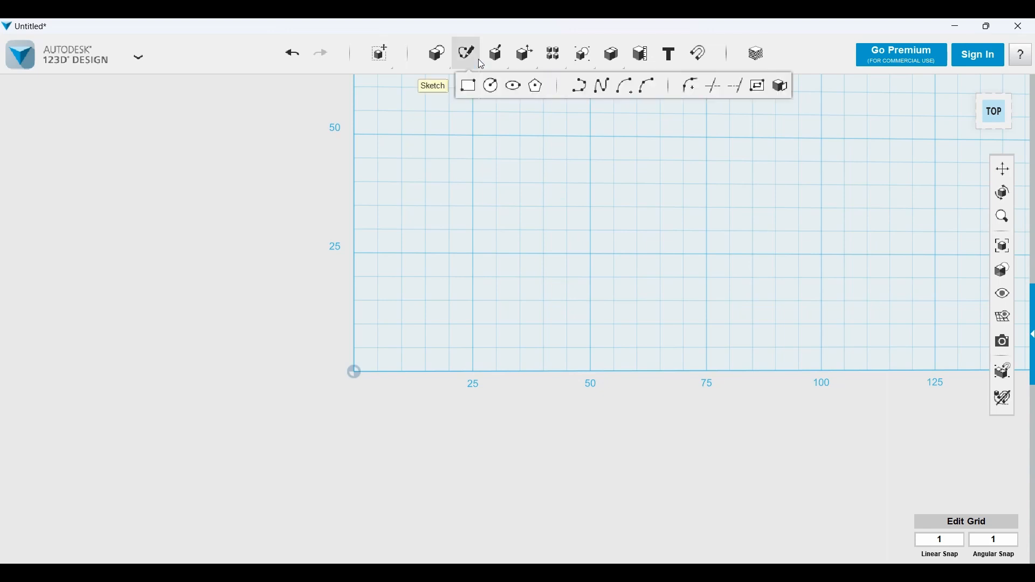
{"action": "left_click", "coordinate": [579, 85]}
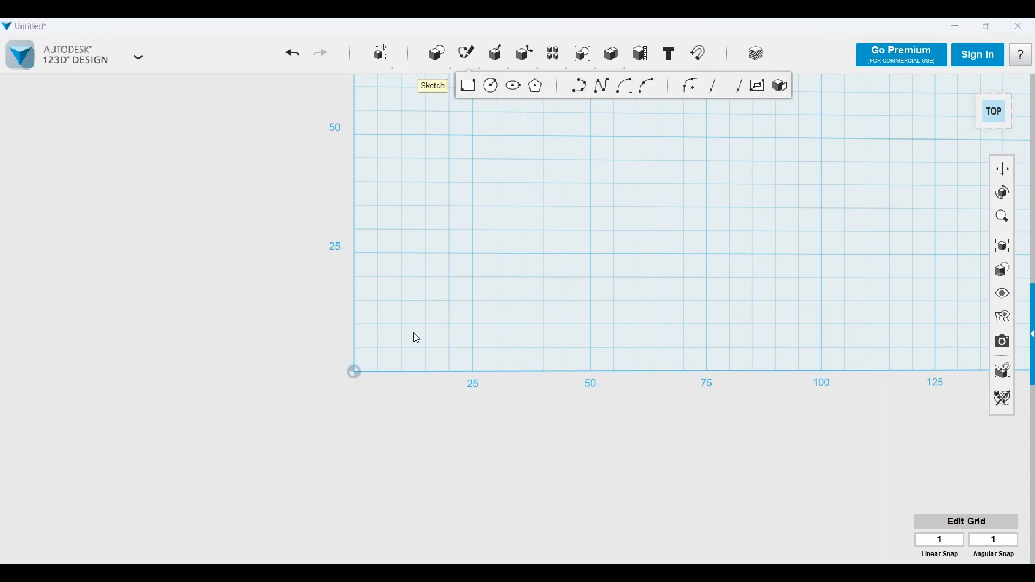
{"action": "left_click", "coordinate": [353, 370]}
{"action": "left_click", "coordinate": [396, 284]}
{"action": "left_click", "coordinate": [450, 267]}
{"action": "left_click", "coordinate": [481, 232]}
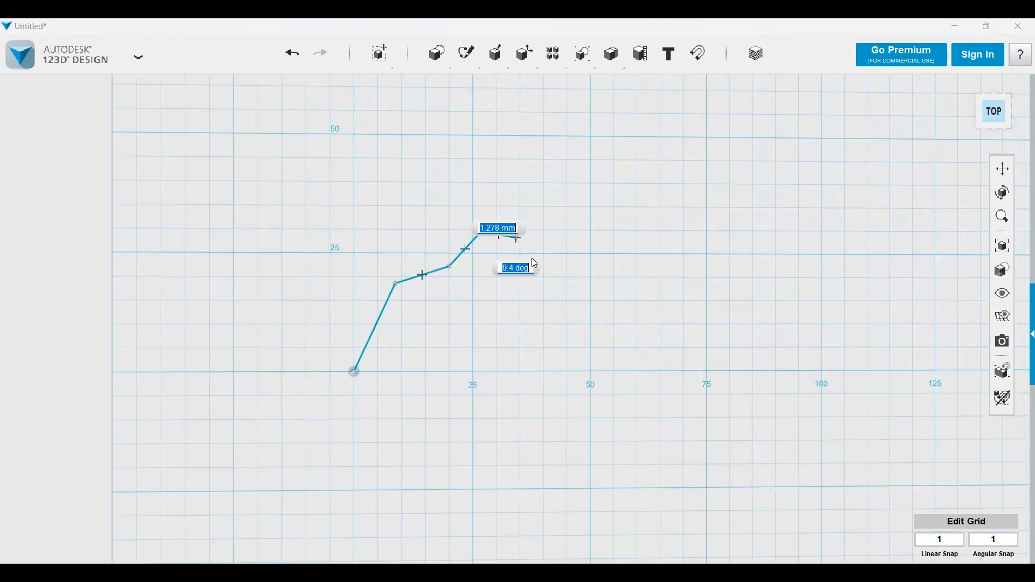
{"action": "left_click", "coordinate": [539, 258]}
{"action": "left_click", "coordinate": [557, 290]}
{"action": "left_click", "coordinate": [574, 318]}
{"action": "left_click", "coordinate": [590, 369]}
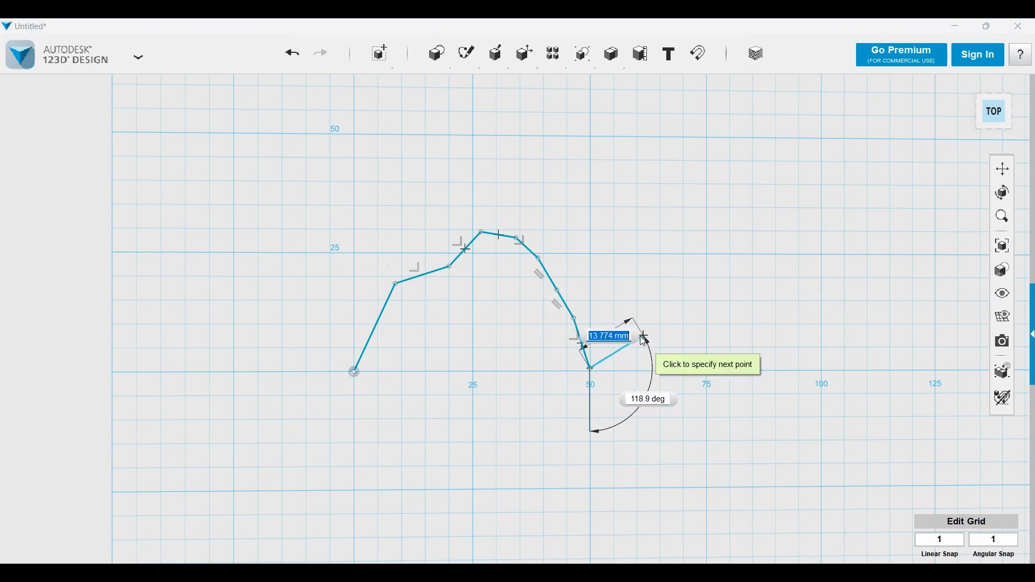
- End the polyline and undo all of its segments until the grid is empty
{"action": "key", "text": "Escape"}
{"action": "key", "text": "ctrl+z"}
{"action": "key", "text": "ctrl+z"}
{"action": "key", "text": "ctrl+z"}
{"action": "key", "text": "ctrl+z"}
{"action": "key", "text": "ctrl+z"}
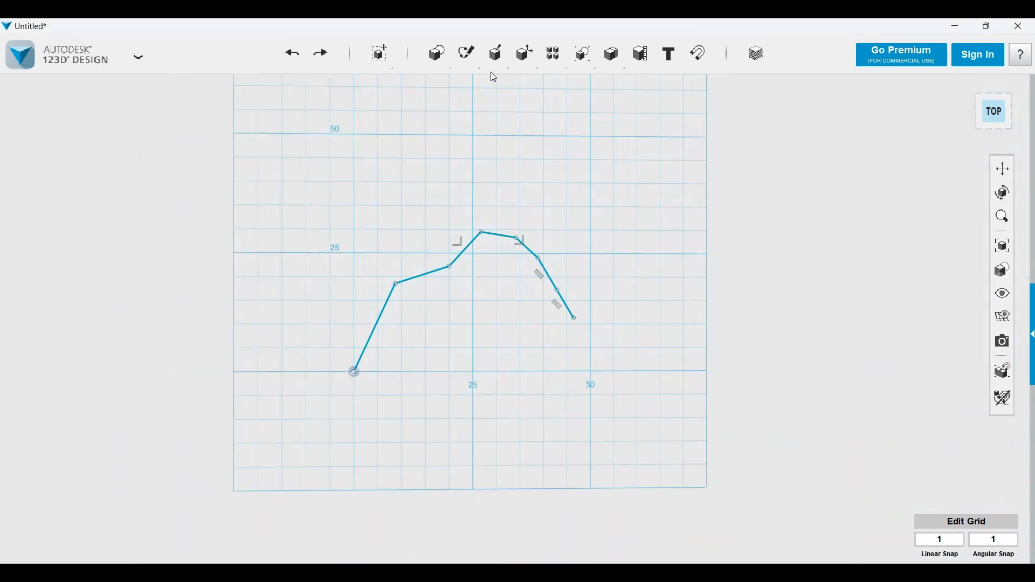
{"action": "key", "text": "ctrl+z"}
{"action": "key", "text": "ctrl+z"}
{"action": "key", "text": "ctrl+z"}
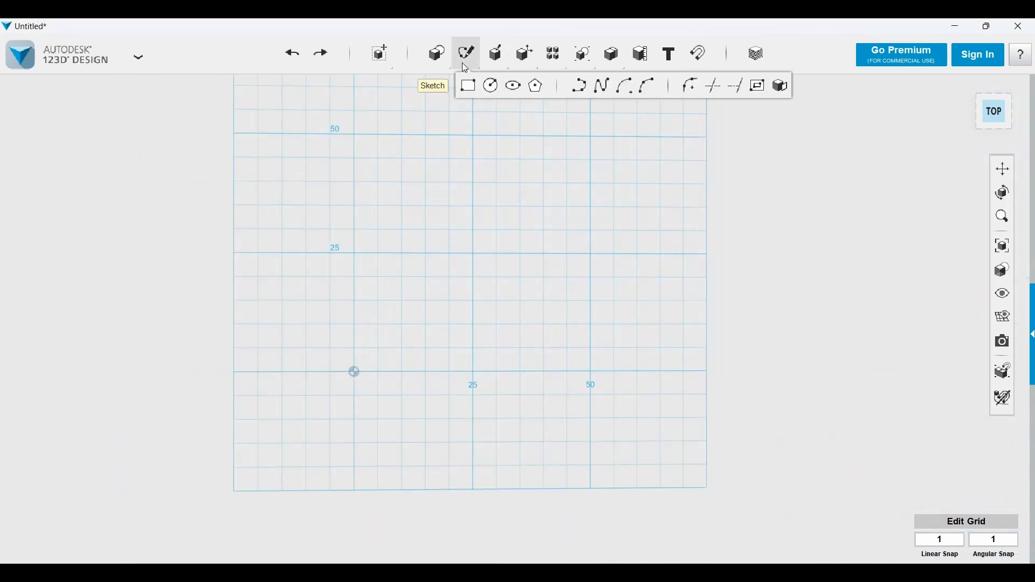
- Draw a spline arch from the grid origin through two points at the 25 mm level to the 50 mm mark on the horizontal axis
{"action": "left_click", "coordinate": [602, 85]}
{"action": "left_click", "coordinate": [353, 372]}
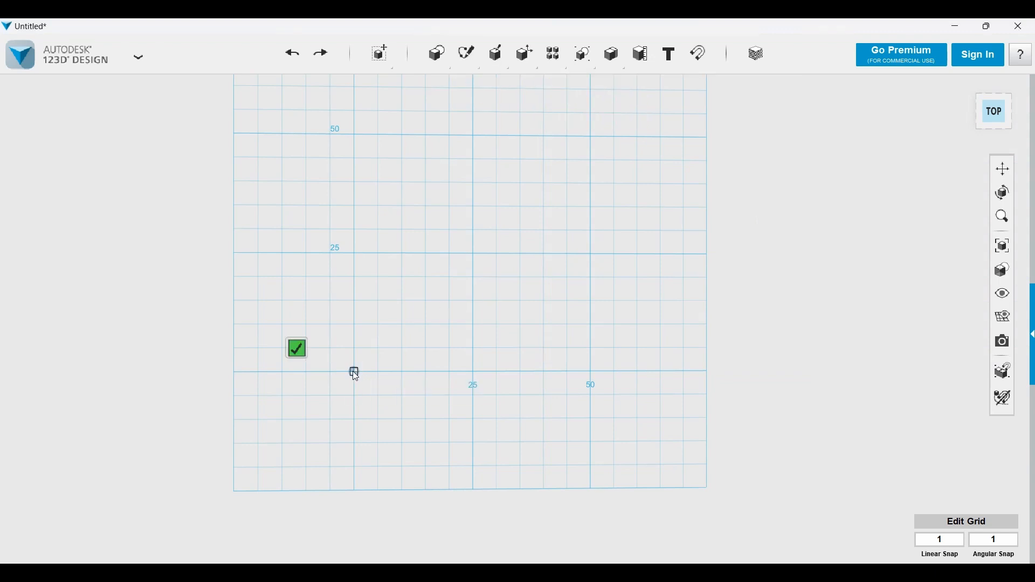
{"action": "left_click", "coordinate": [414, 255]}
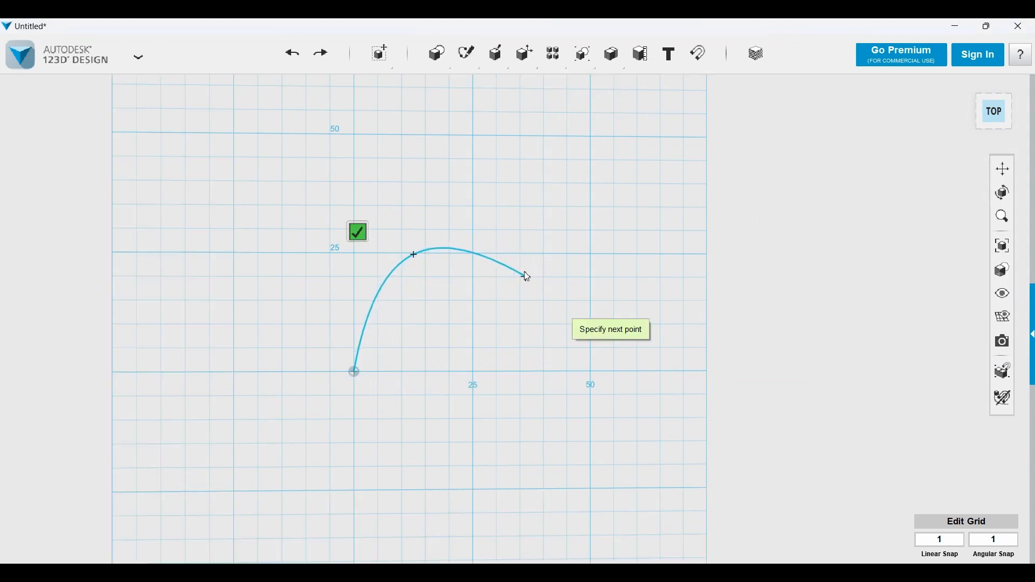
{"action": "left_click", "coordinate": [520, 254]}
{"action": "left_click", "coordinate": [589, 370]}
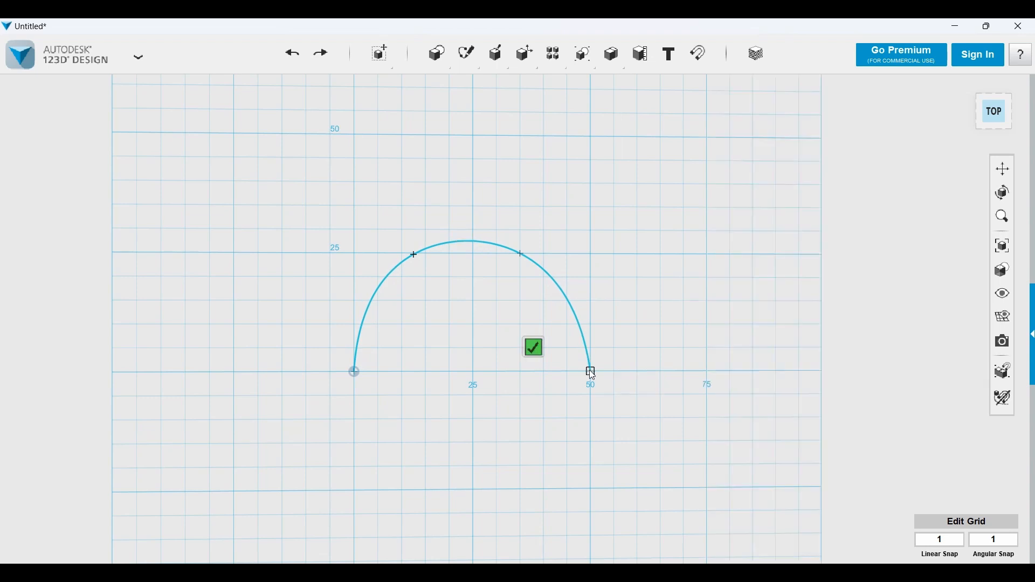
{"action": "left_click", "coordinate": [591, 371]}
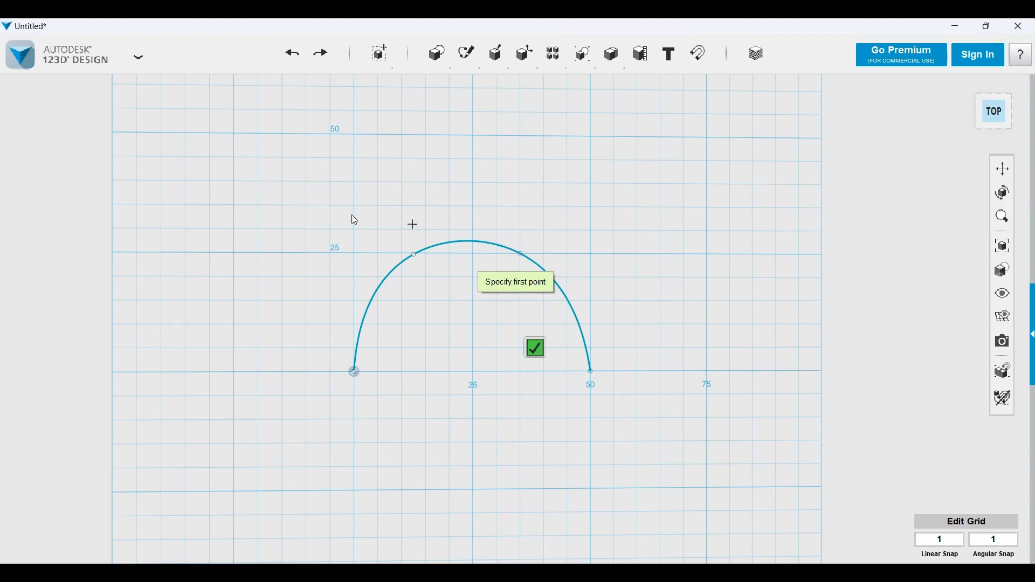
- Leave the spline command, select the whole spline arch and delete it
{"action": "mouse_move", "coordinate": [380, 58]}
{"action": "left_click", "coordinate": [373, 94]}
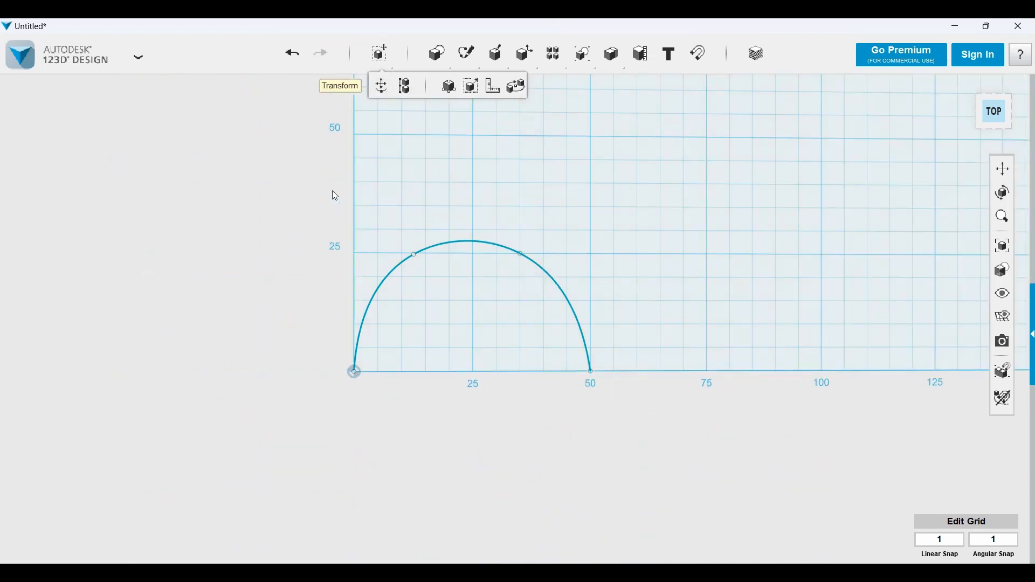
{"action": "left_click_drag", "start_coordinate": [332, 197], "coordinate": [668, 413]}
{"action": "key", "text": "Delete"}
- Draw a spline arch from the grid origin through about (10, 40) and (40, 40) mm, ending at the 50 mm mark on the horizontal axis
{"action": "middle_click_drag", "start_coordinate": [487, 414], "coordinate": [489, 428]}
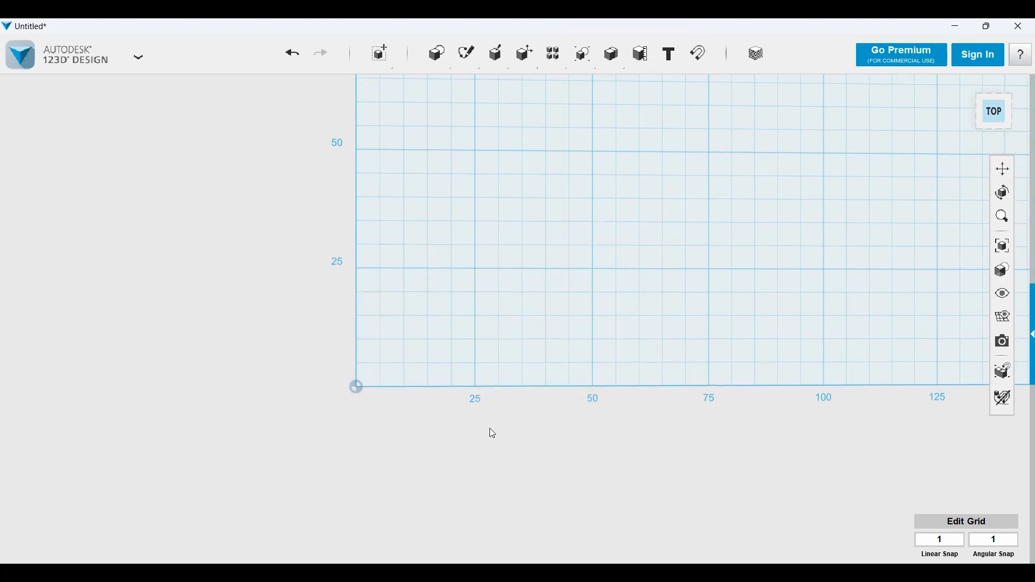
{"action": "mouse_move", "coordinate": [490, 428]}
{"action": "right_mouse_down"}
{"action": "mouse_move", "coordinate": [508, 427]}
{"action": "mouse_move", "coordinate": [488, 434]}
{"action": "right_mouse_up"}
{"action": "scroll", "coordinate": [454, 400], "scroll_direction": "up", "scroll_amount": 1}
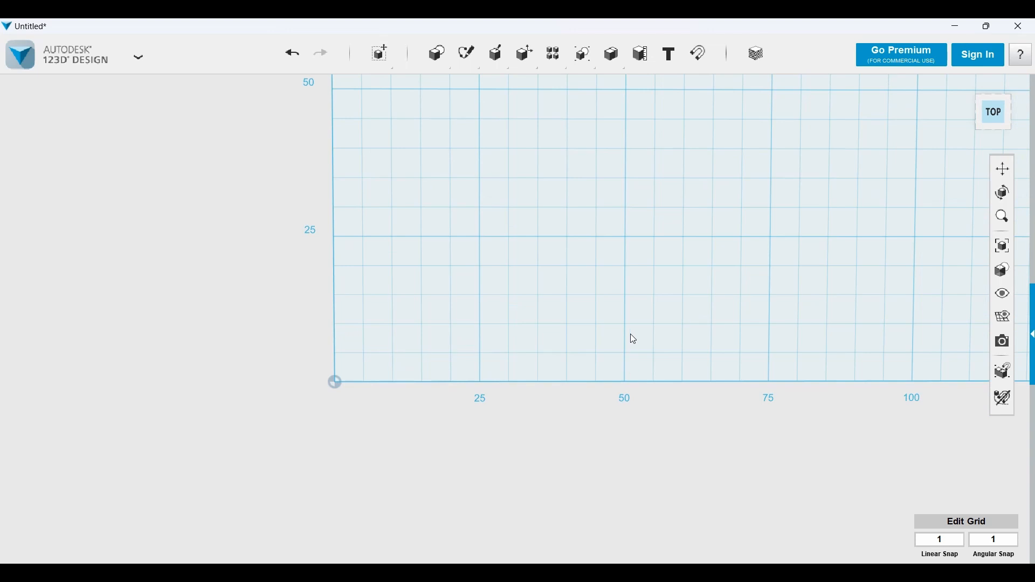
{"action": "middle_click_drag", "start_coordinate": [563, 367], "coordinate": [550, 411]}
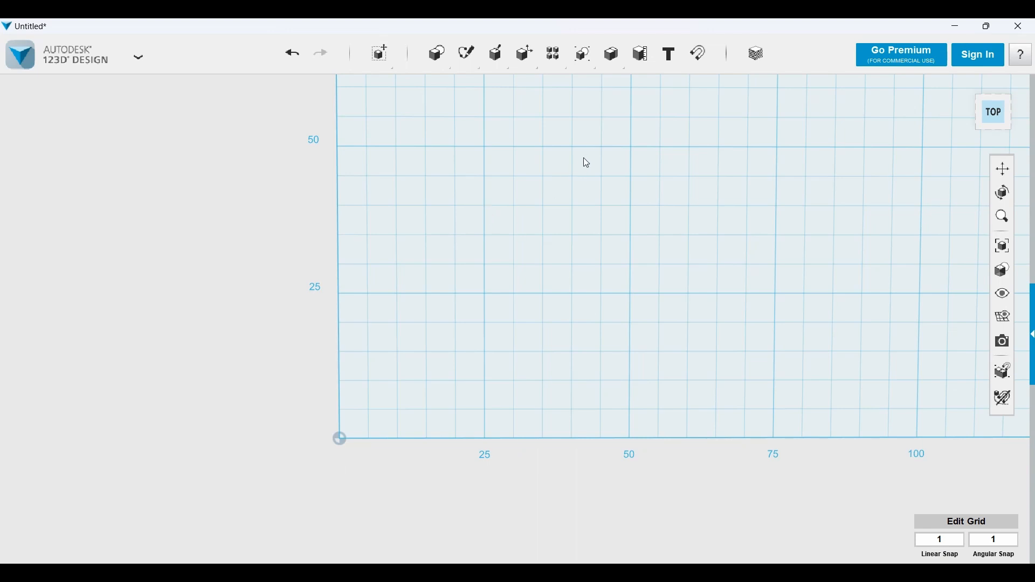
{"action": "mouse_move", "coordinate": [467, 63]}
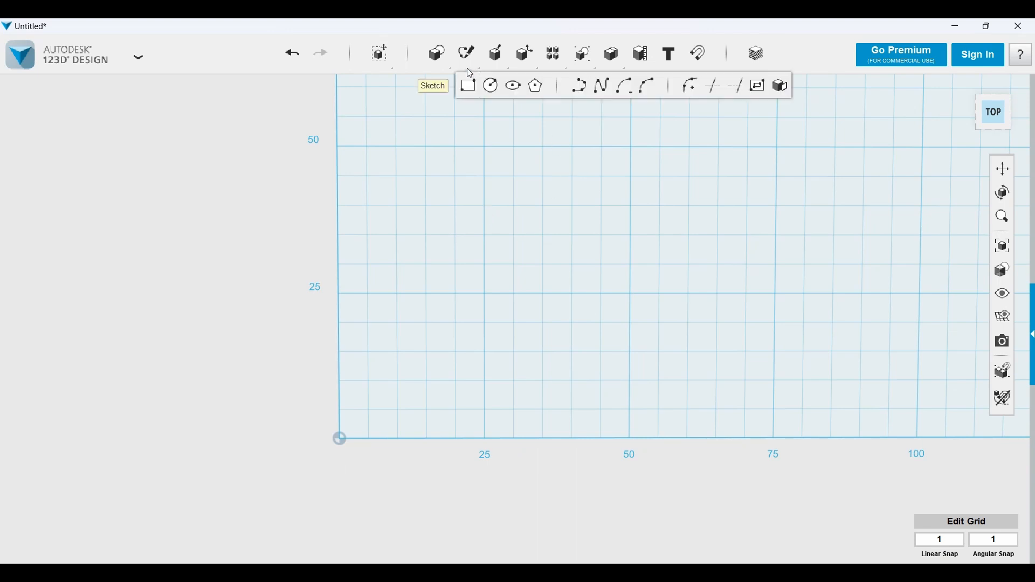
{"action": "left_click", "coordinate": [339, 439]}
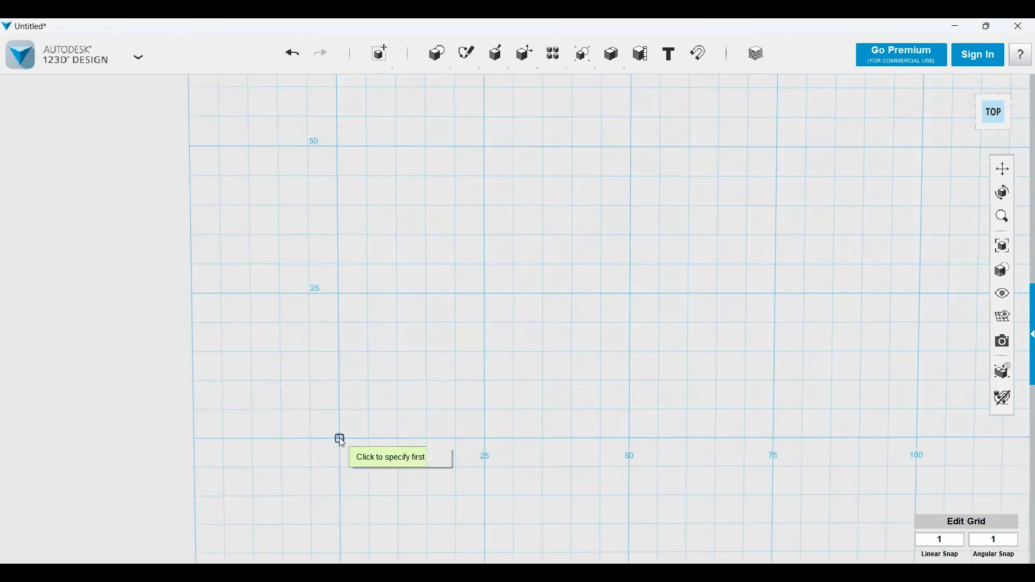
{"action": "left_click", "coordinate": [340, 439]}
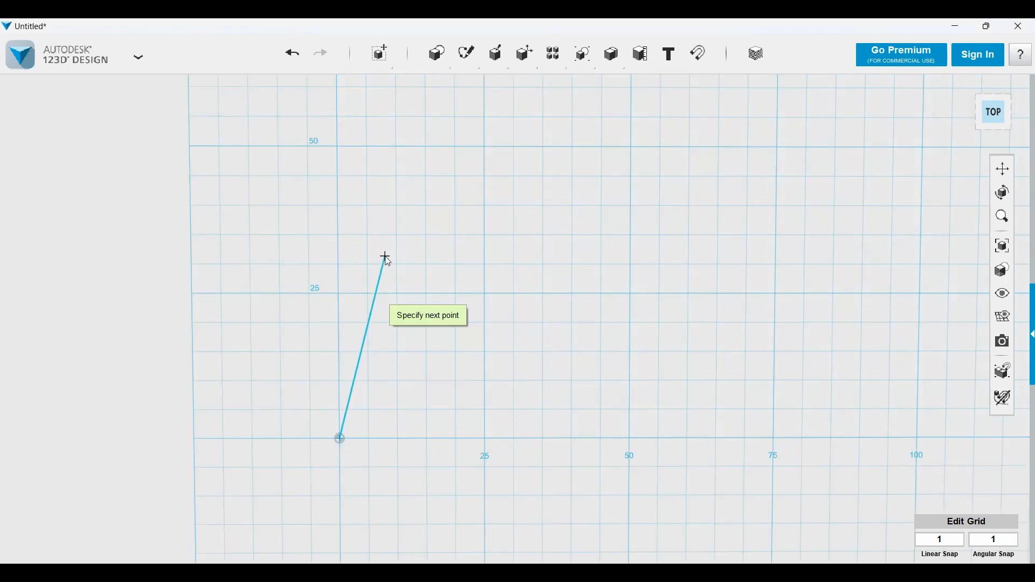
{"action": "left_click", "coordinate": [396, 205]}
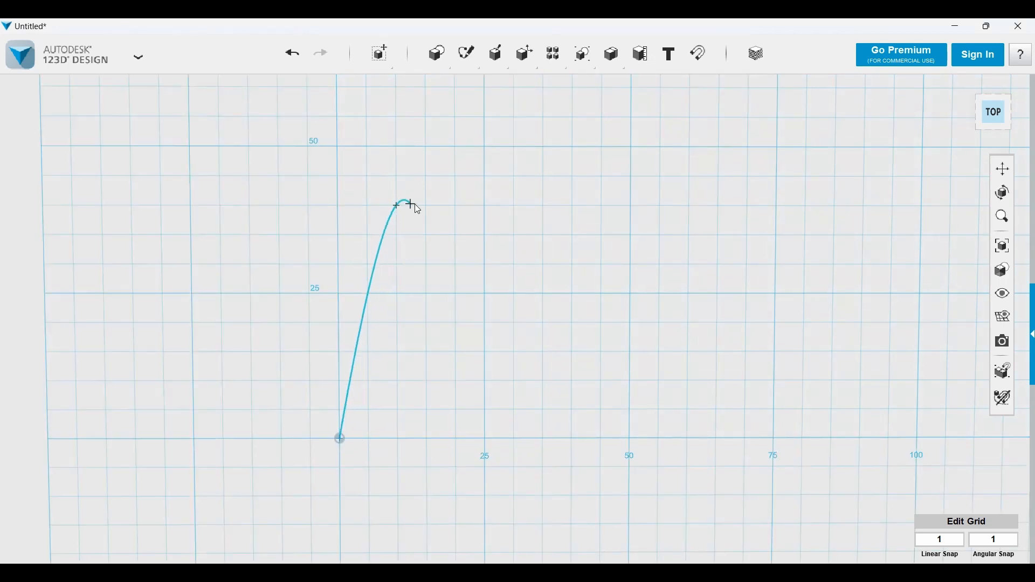
{"action": "left_click", "coordinate": [573, 206]}
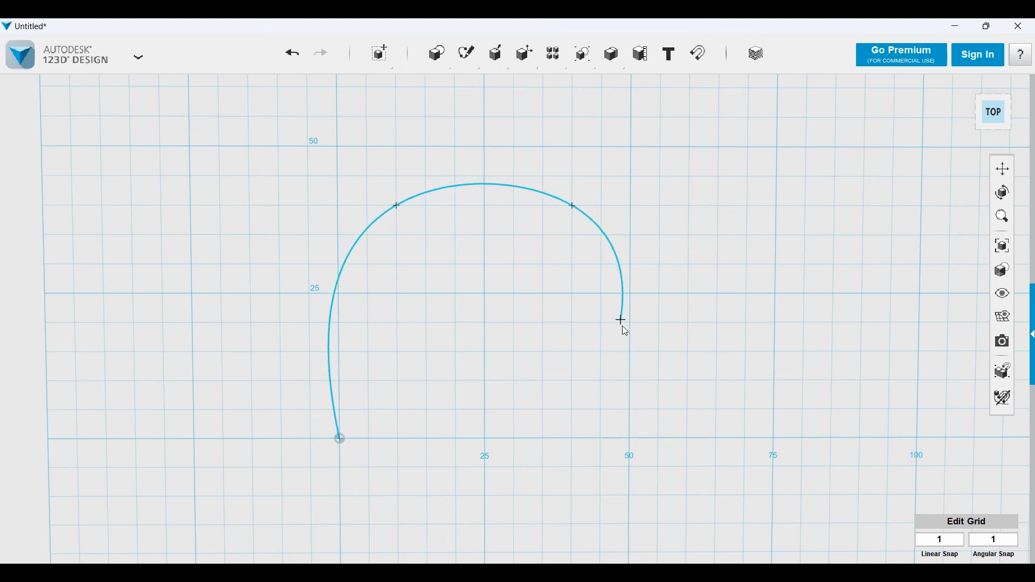
{"action": "double_click", "coordinate": [630, 439]}
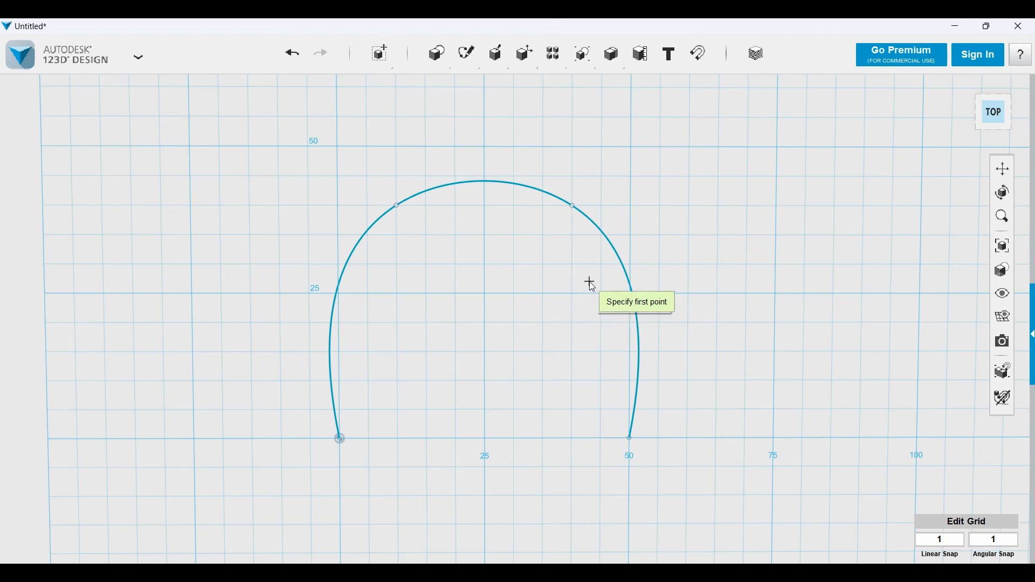
- End the spline command and move the arch's left shoulder point inwards and down to about (11, 38) mm
{"action": "scroll", "coordinate": [429, 253], "scroll_direction": "up", "scroll_amount": 1}
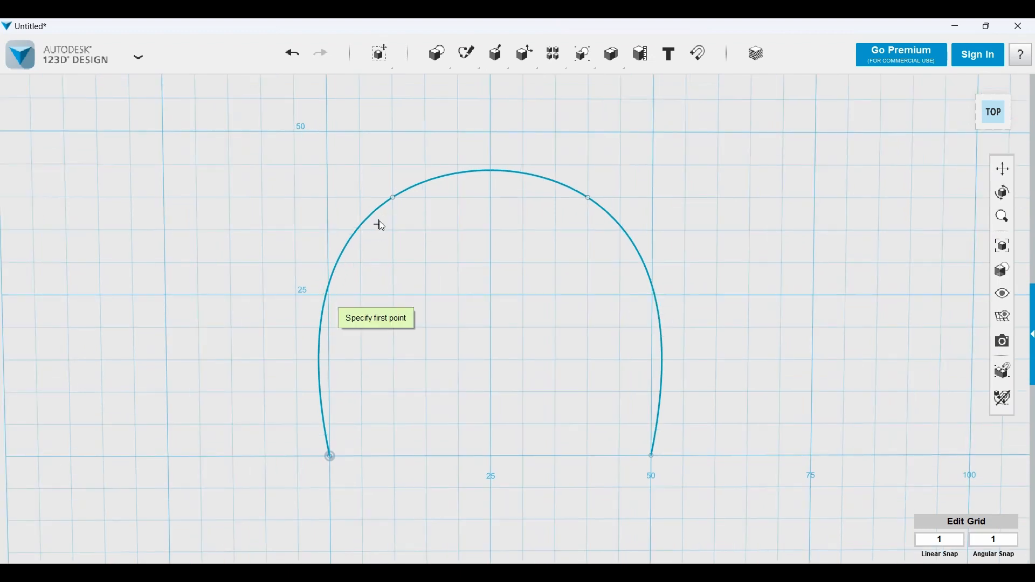
{"action": "scroll", "coordinate": [394, 198], "scroll_direction": "up", "scroll_amount": 5}
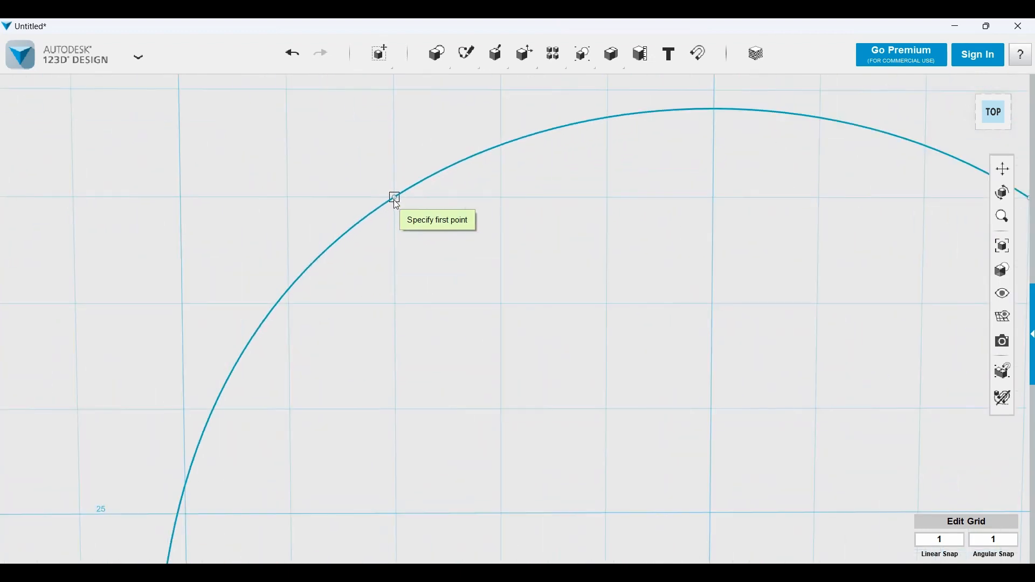
{"action": "left_click", "coordinate": [393, 197]}
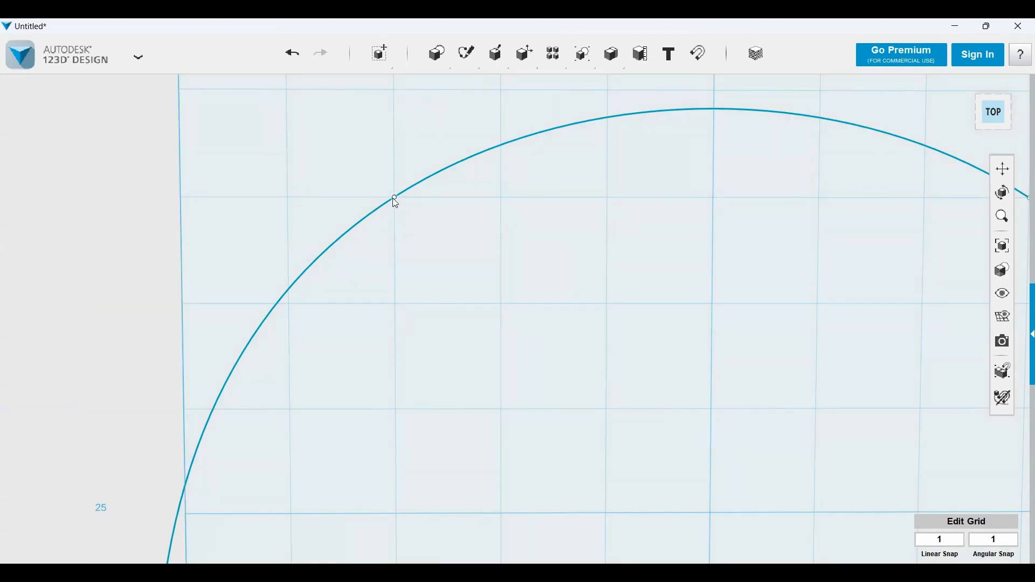
{"action": "left_click_drag", "start_coordinate": [394, 199], "coordinate": [426, 235]}
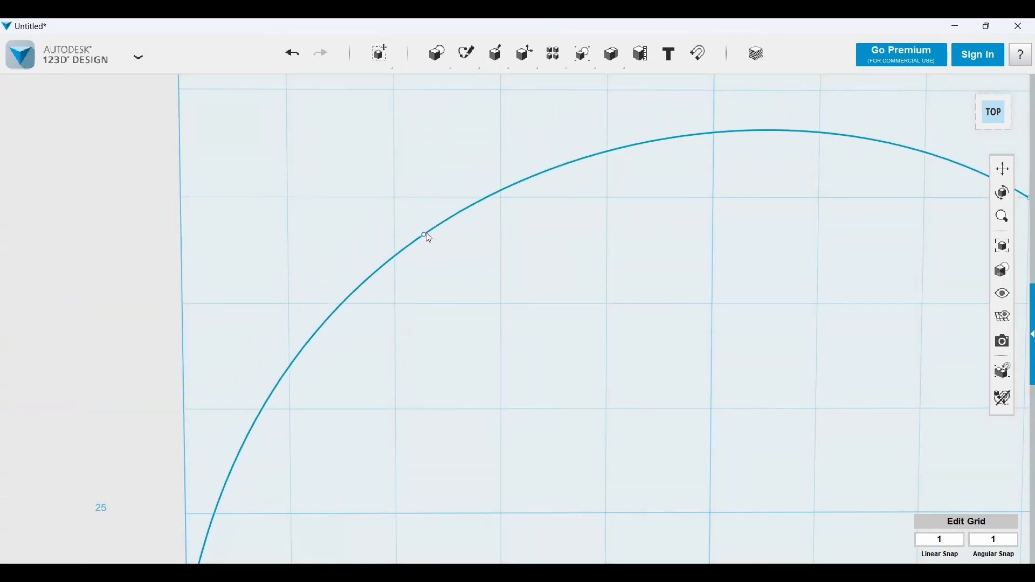
{"action": "scroll", "coordinate": [445, 232], "scroll_direction": "down", "scroll_amount": 6}
{"action": "middle_click_drag", "start_coordinate": [541, 296], "coordinate": [519, 277]}
{"action": "scroll", "coordinate": [518, 277], "scroll_direction": "up", "scroll_amount": 1}
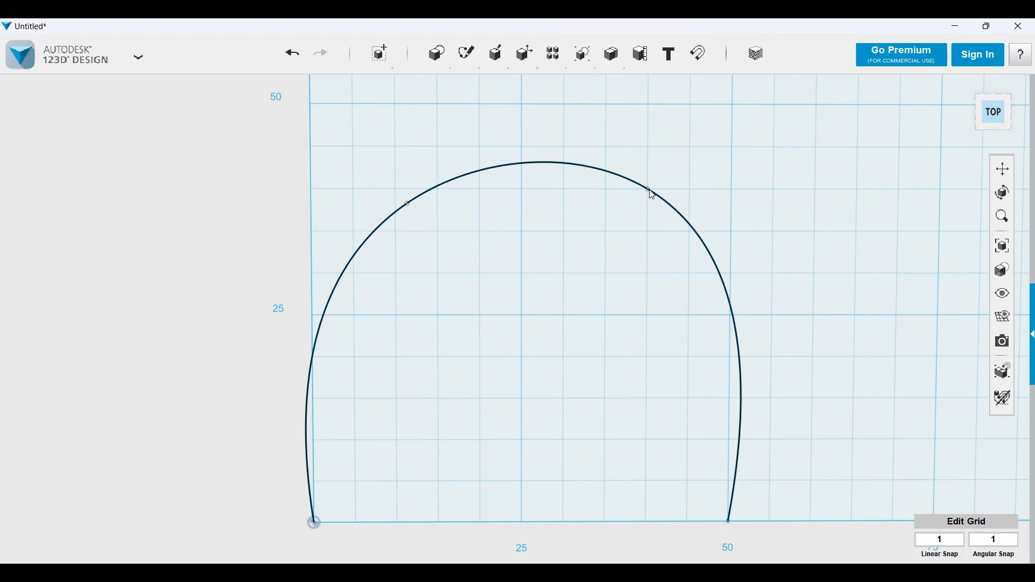
{"action": "key", "text": "ctrl+z"}
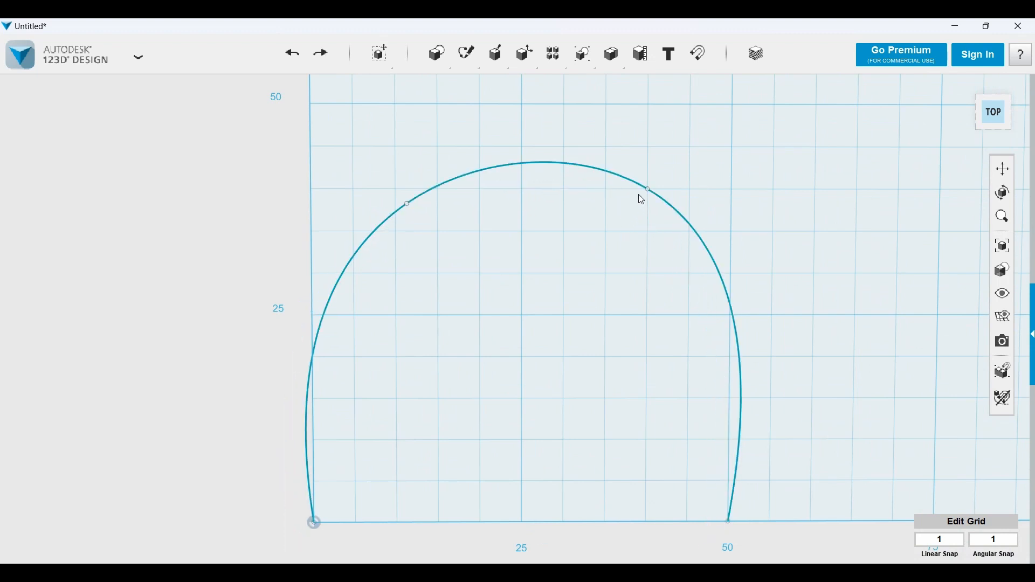
- Move the spline arch's two shoulder points inwards and down to about (12, 35) and (38, 35) mm for a symmetrical shape
{"action": "left_click", "coordinate": [647, 191]}
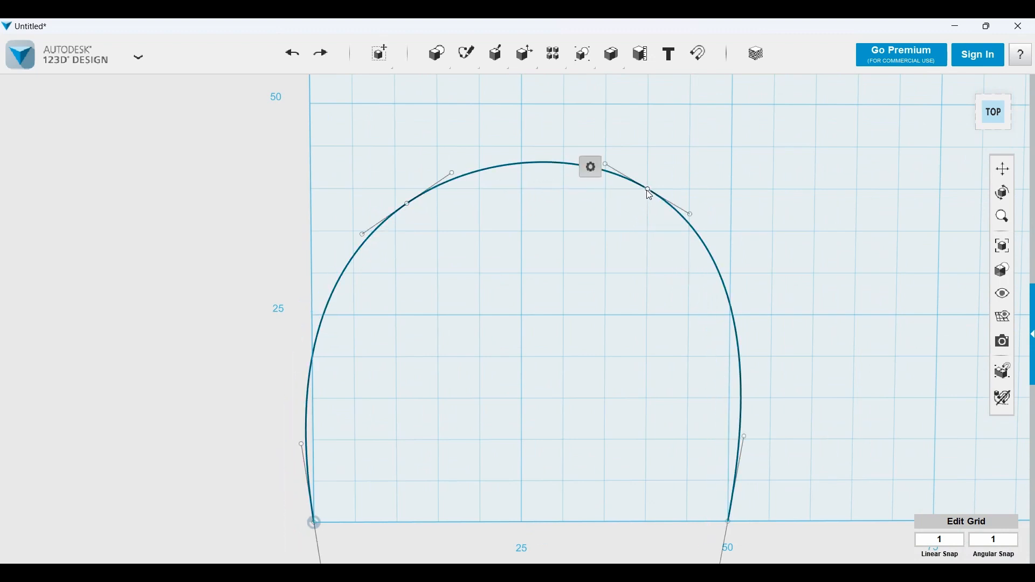
{"action": "left_click_drag", "start_coordinate": [645, 190], "coordinate": [632, 212]}
{"action": "left_click_drag", "start_coordinate": [407, 205], "coordinate": [416, 229]}
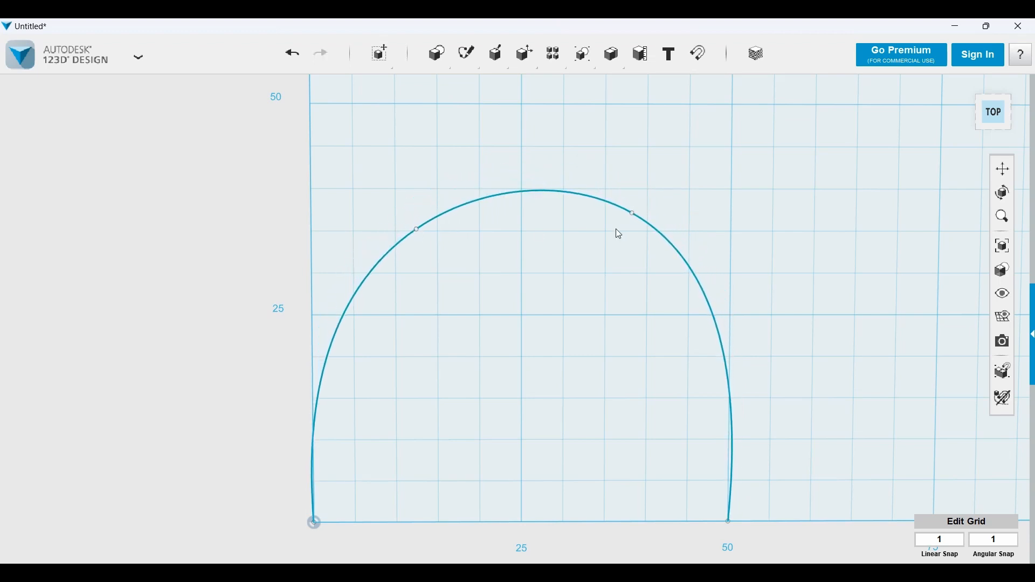
{"action": "left_click_drag", "start_coordinate": [632, 214], "coordinate": [636, 225]}
{"action": "scroll", "coordinate": [631, 215], "scroll_direction": "up", "scroll_amount": 2}
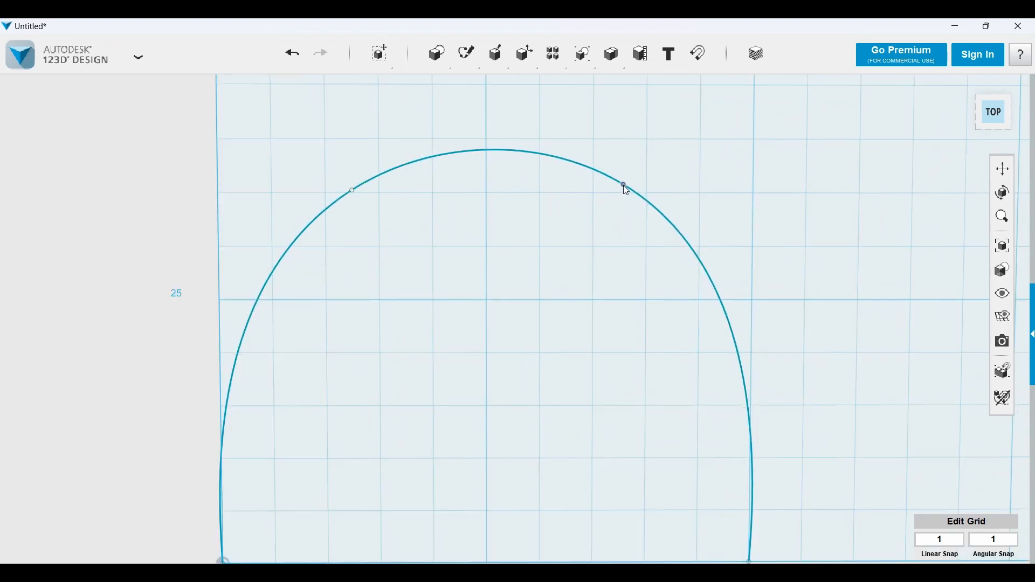
{"action": "left_click_drag", "start_coordinate": [633, 181], "coordinate": [627, 192]}
{"action": "scroll", "coordinate": [674, 188], "scroll_direction": "down", "scroll_amount": 3}
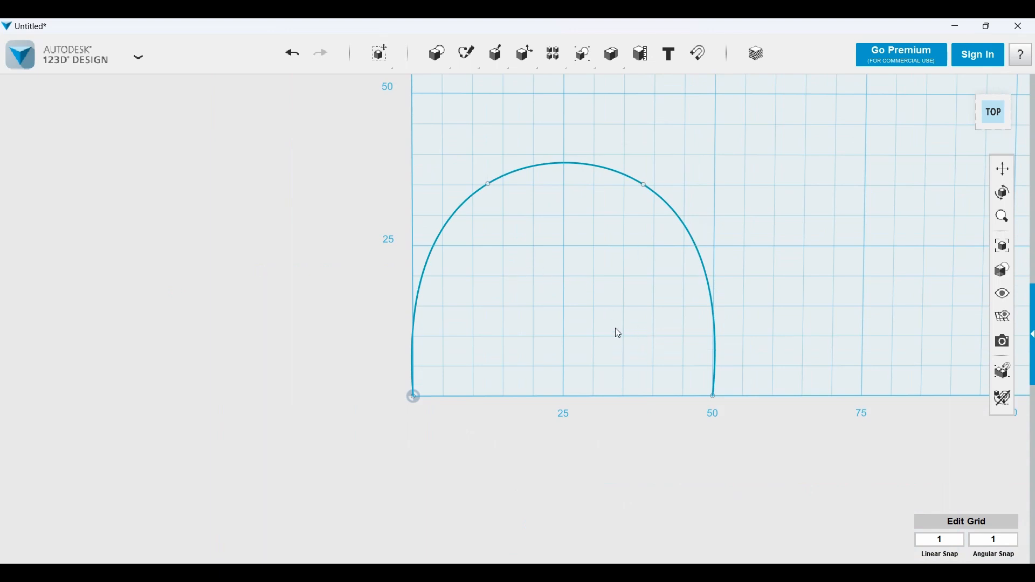
- Place a 10 by 10 mm rectangle centred on the arch's end point at the 50 mm mark
{"action": "mouse_move", "coordinate": [487, 61]}
{"action": "mouse_move", "coordinate": [436, 52]}
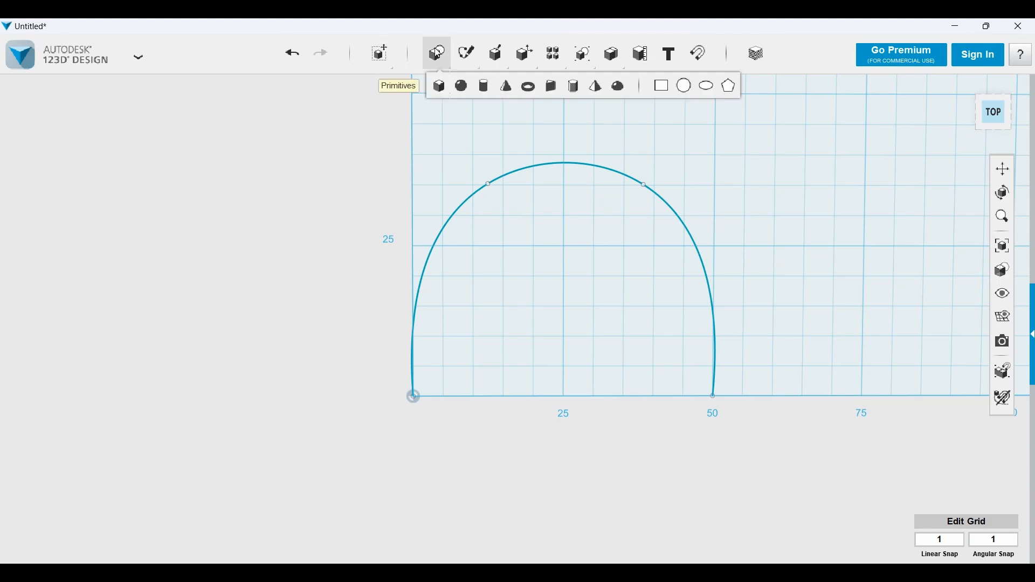
{"action": "left_click", "coordinate": [659, 90]}
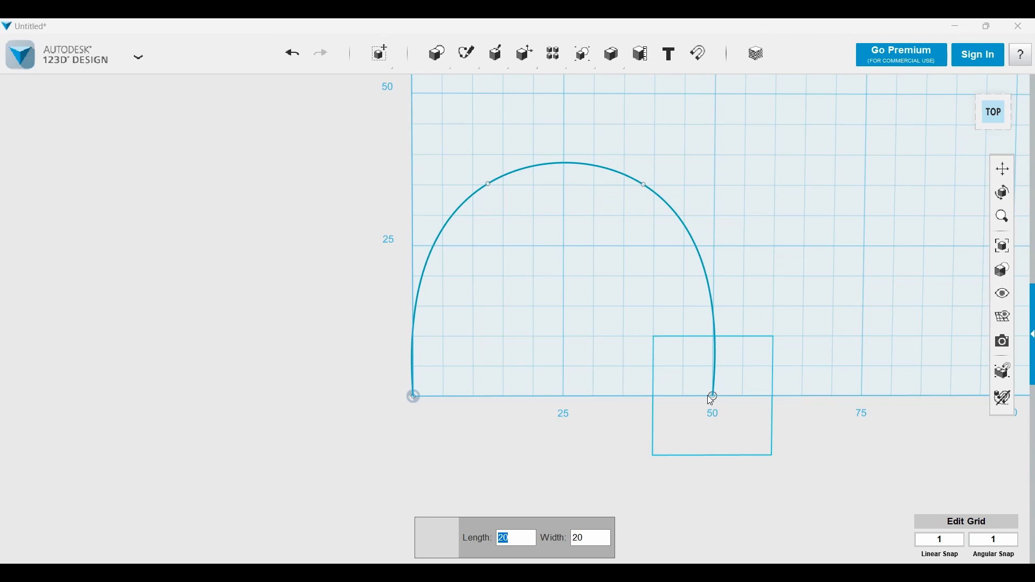
{"action": "type", "text": "10"}
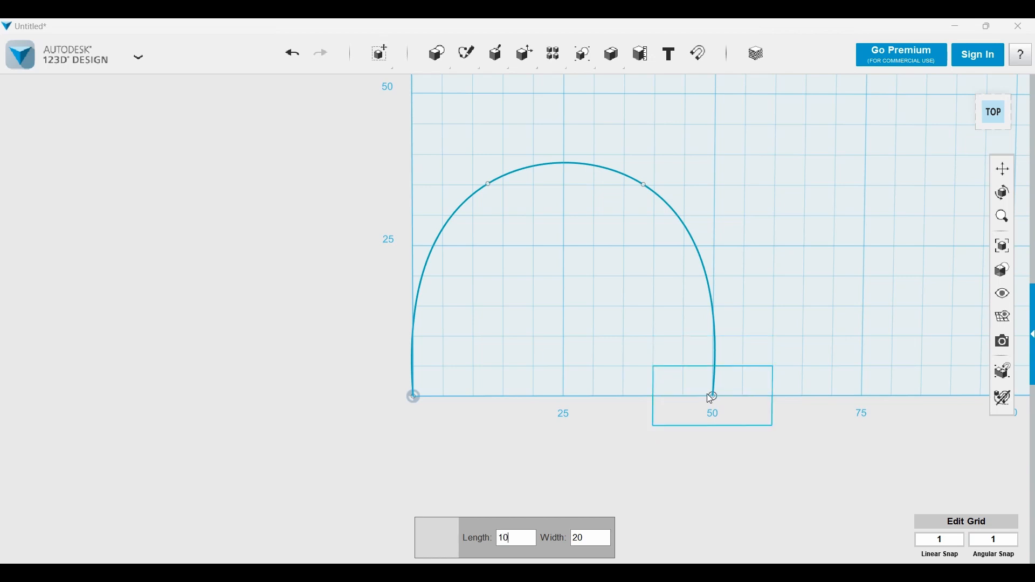
{"action": "key", "text": "Tab"}
{"action": "type", "text": "10"}
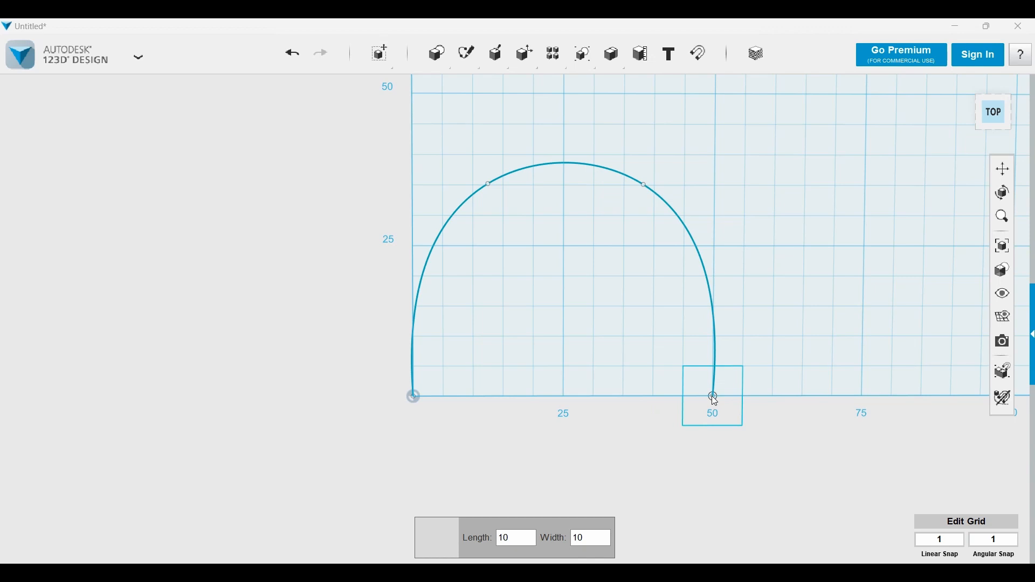
{"action": "left_click", "coordinate": [713, 396]}
- Rotate the square sketch by 90 degrees so it stands upright, perpendicular to the end of the spline
{"action": "right_click_drag", "start_coordinate": [706, 468], "coordinate": [712, 398]}
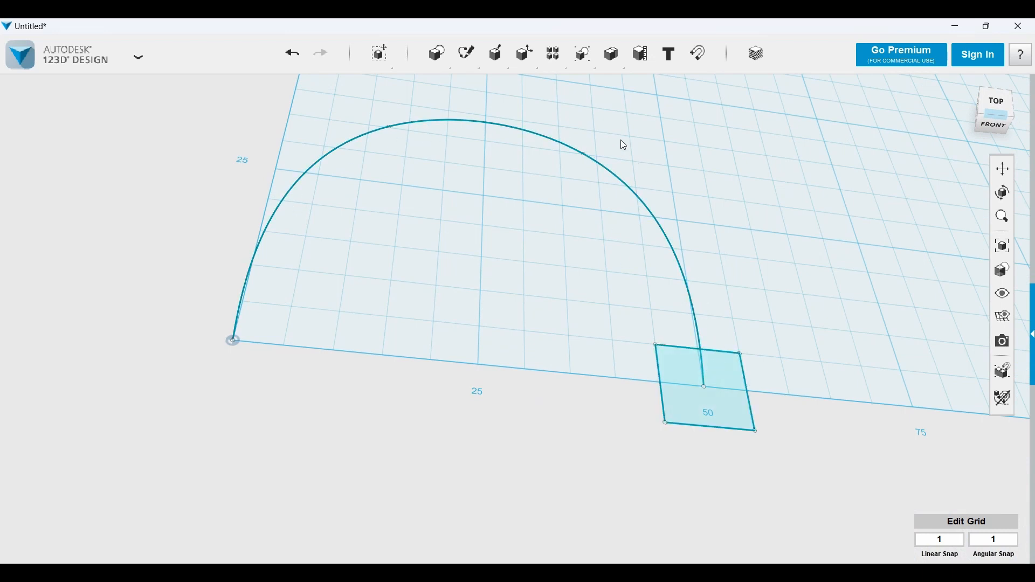
{"action": "right_click_drag", "start_coordinate": [234, 315], "coordinate": [420, 339]}
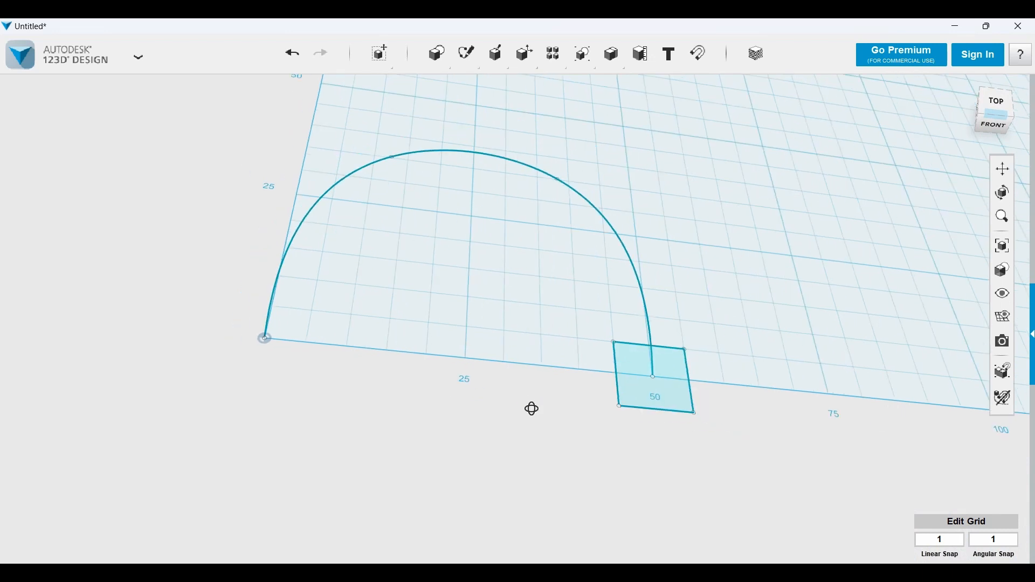
{"action": "right_click_drag", "start_coordinate": [532, 409], "coordinate": [619, 387]}
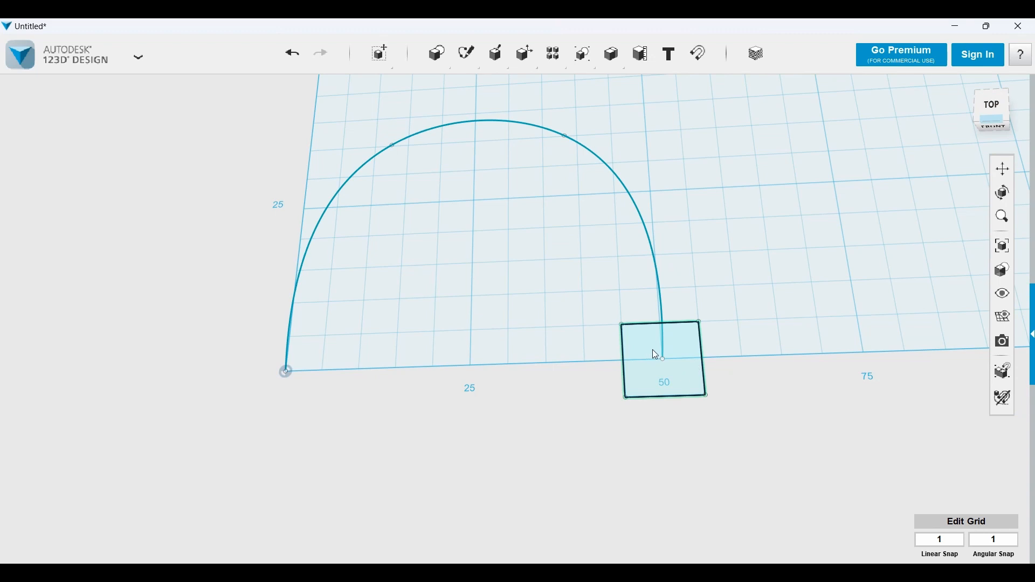
{"action": "mouse_move", "coordinate": [531, 259]}
{"action": "right_mouse_down"}
{"action": "mouse_move", "coordinate": [547, 270]}
{"action": "mouse_move", "coordinate": [507, 328]}
{"action": "mouse_move", "coordinate": [527, 353]}
{"action": "mouse_move", "coordinate": [447, 337]}
{"action": "mouse_move", "coordinate": [429, 282]}
{"action": "mouse_move", "coordinate": [493, 393]}
{"action": "mouse_move", "coordinate": [486, 298]}
{"action": "right_mouse_up"}
{"action": "mouse_move", "coordinate": [380, 53]}
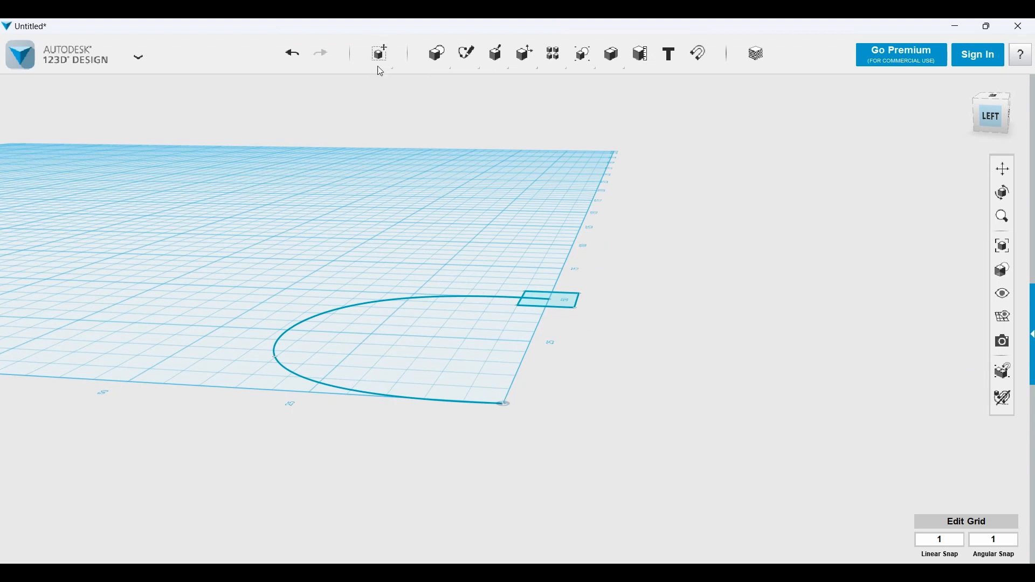
{"action": "scroll", "coordinate": [525, 138], "scroll_direction": "up", "scroll_amount": 3}
{"action": "left_click", "coordinate": [581, 330]}
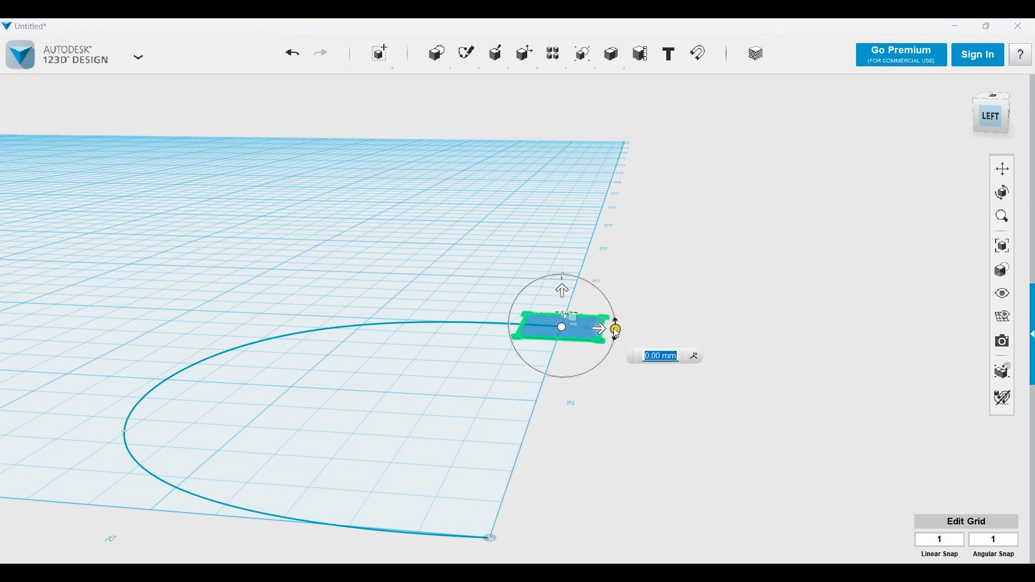
{"action": "right_click_drag", "start_coordinate": [616, 379], "coordinate": [621, 352]}
{"action": "left_click_drag", "start_coordinate": [623, 356], "coordinate": [562, 391]}
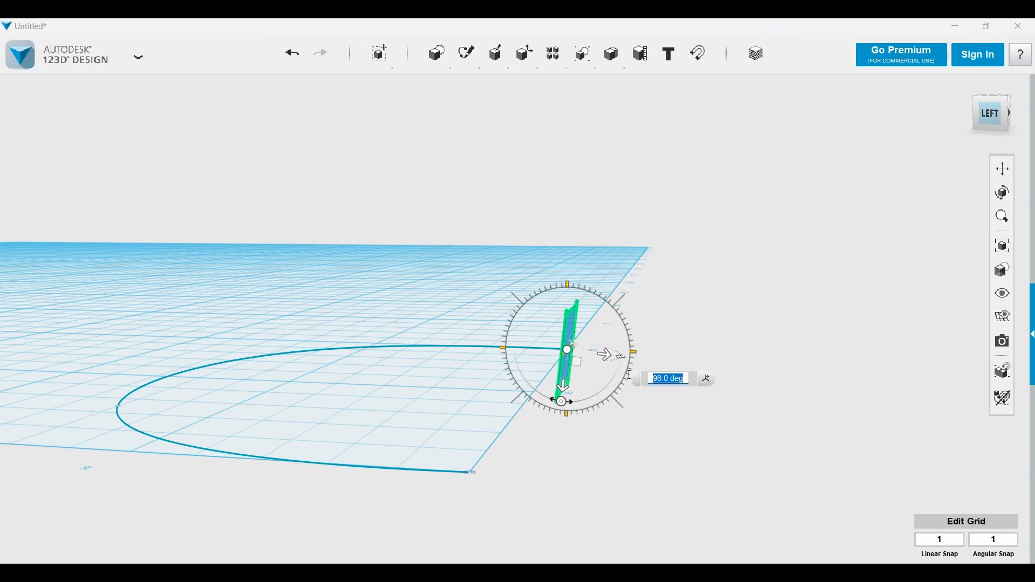
{"action": "type", "text": "90"}
{"action": "key", "text": "Return"}
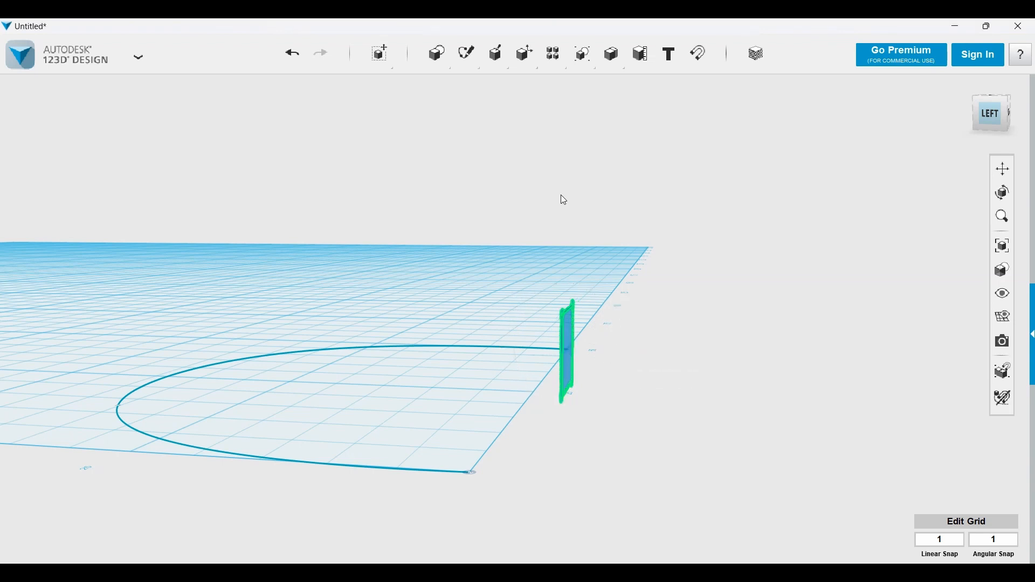
- Sweep the upright square profile along the spline arch path to form a solid arch
{"action": "right_click_drag", "start_coordinate": [620, 253], "coordinate": [663, 316]}
{"action": "right_click_drag", "start_coordinate": [670, 273], "coordinate": [671, 350]}
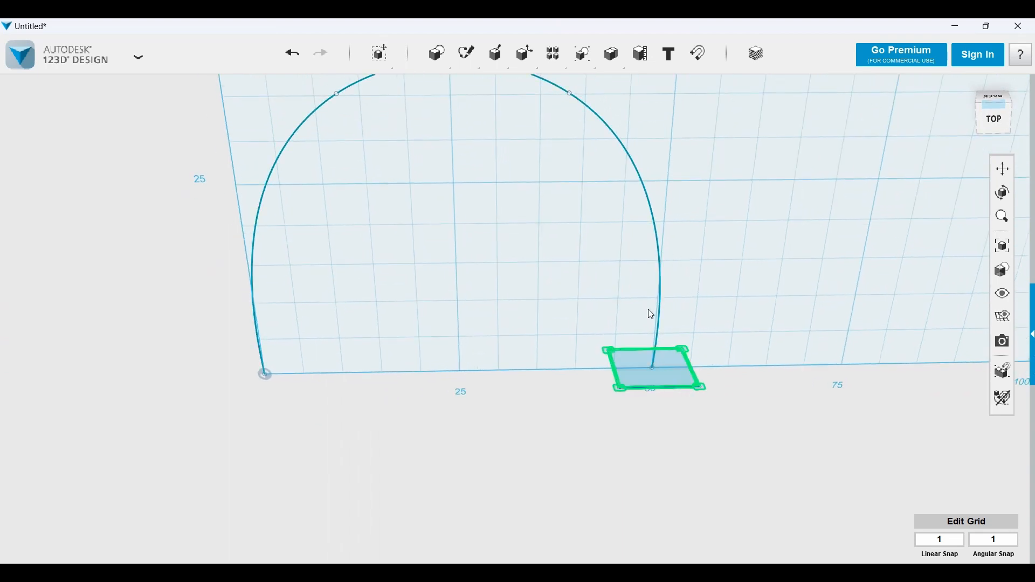
{"action": "middle_click_drag", "start_coordinate": [564, 119], "coordinate": [553, 200]}
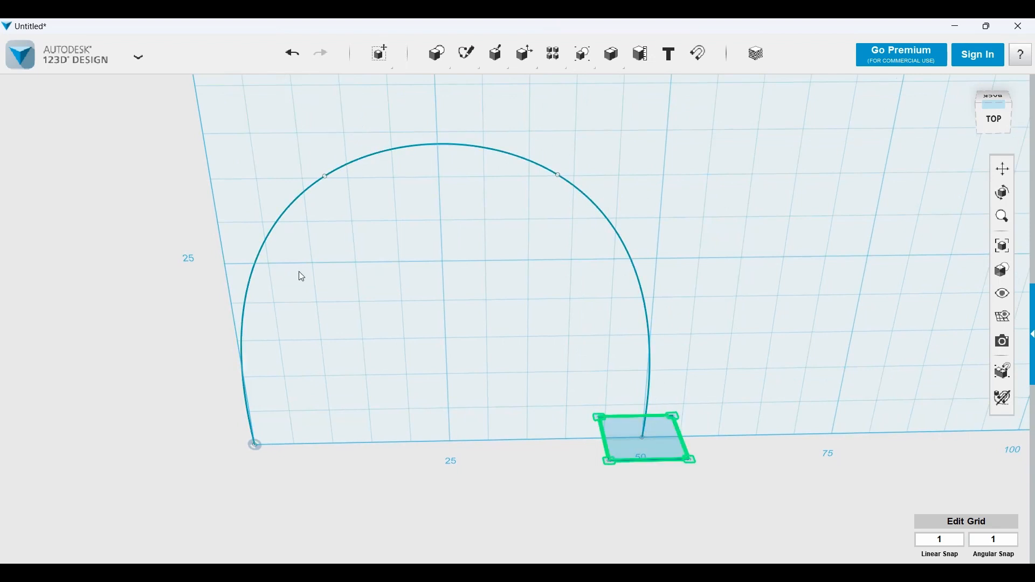
{"action": "right_click_drag", "start_coordinate": [383, 360], "coordinate": [404, 358]}
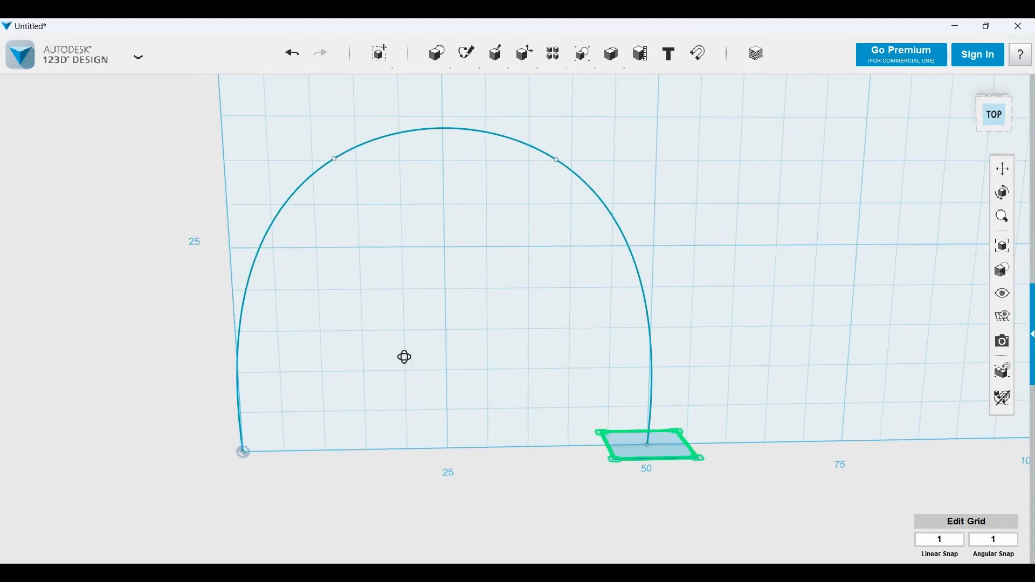
{"action": "mouse_move", "coordinate": [498, 61]}
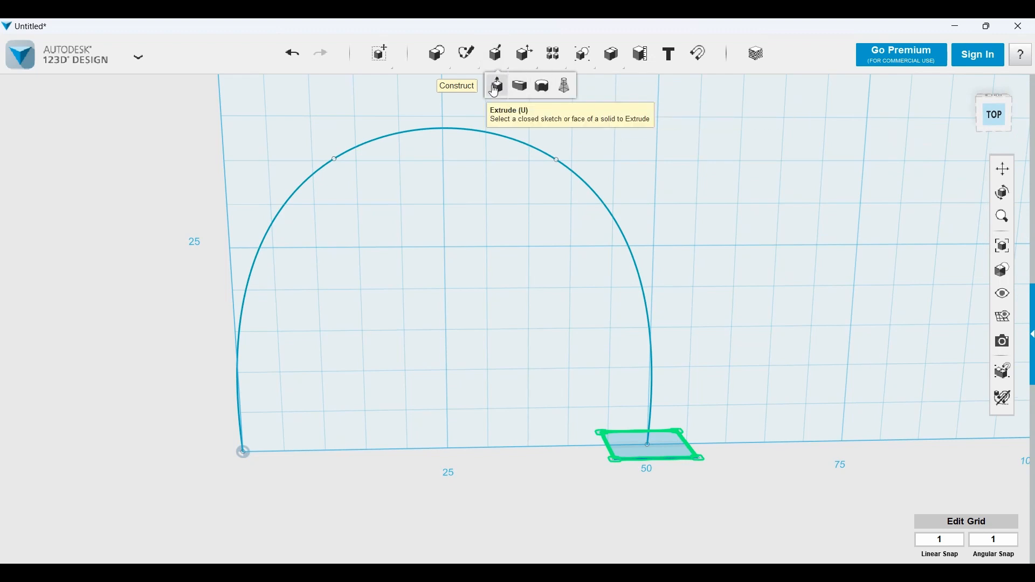
{"action": "left_click", "coordinate": [519, 87]}
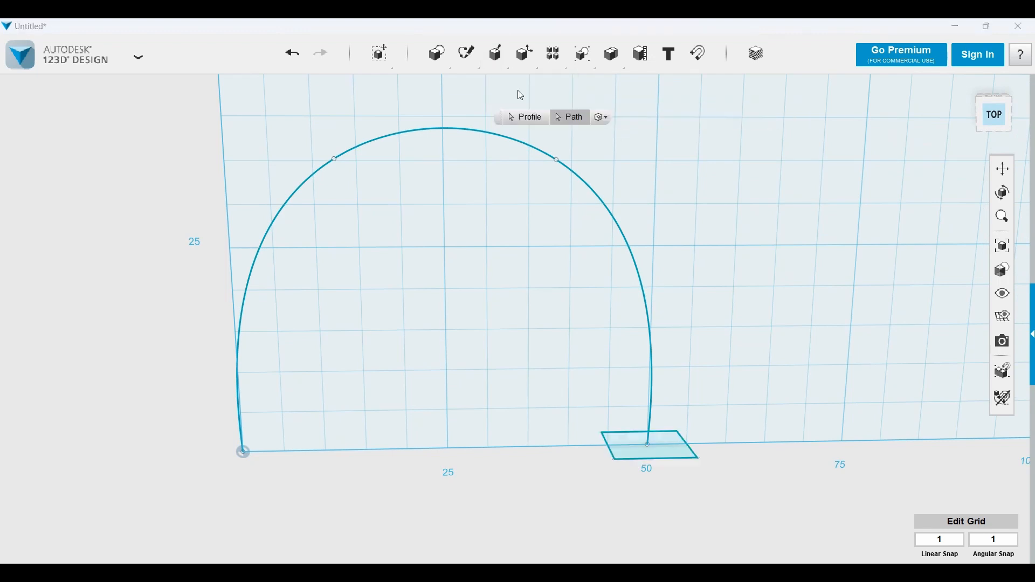
{"action": "left_click", "coordinate": [676, 452]}
{"action": "left_click", "coordinate": [572, 118]}
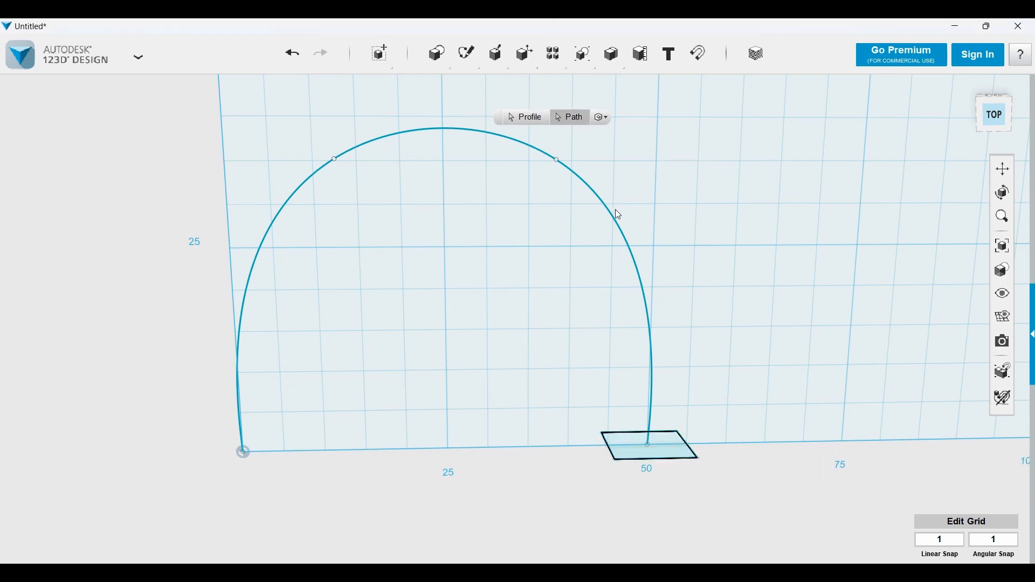
{"action": "left_click", "coordinate": [615, 220]}
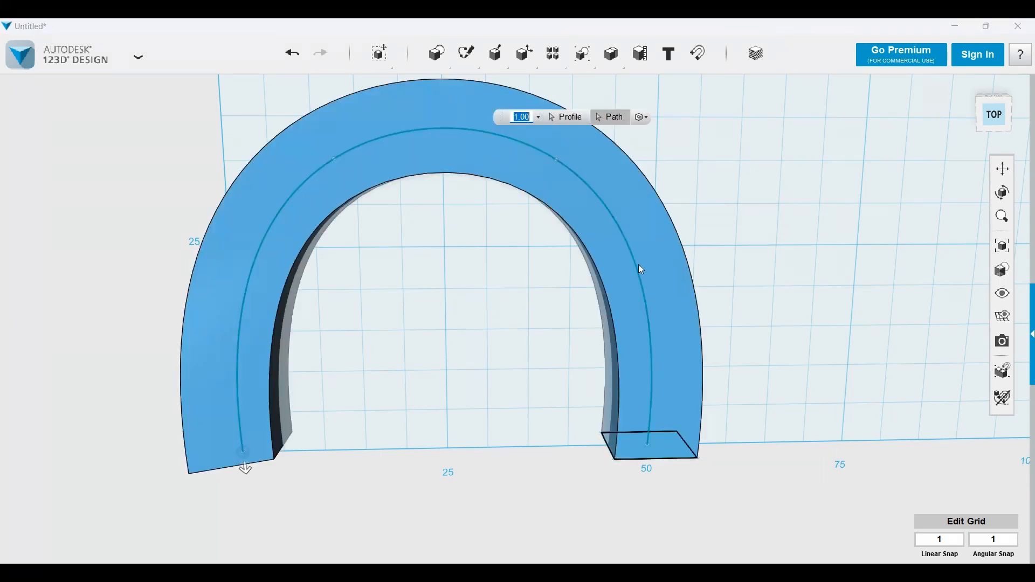
{"action": "left_click", "coordinate": [773, 341]}
- Try to move the swept arch away from its path and rotate it by 2 degrees
{"action": "right_click_drag", "start_coordinate": [774, 342], "coordinate": [695, 365]}
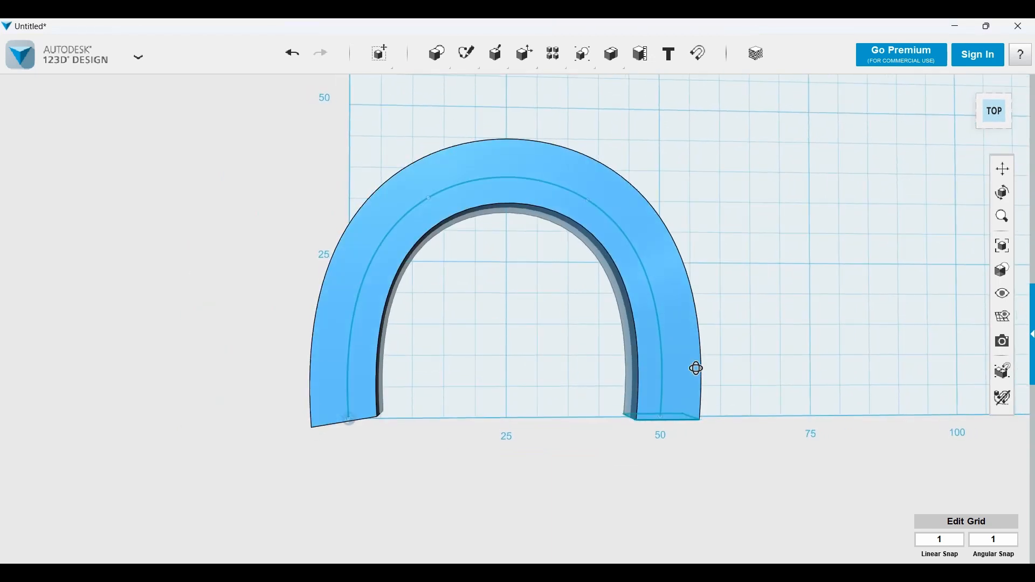
{"action": "scroll", "coordinate": [516, 229], "scroll_direction": "down", "scroll_amount": 2}
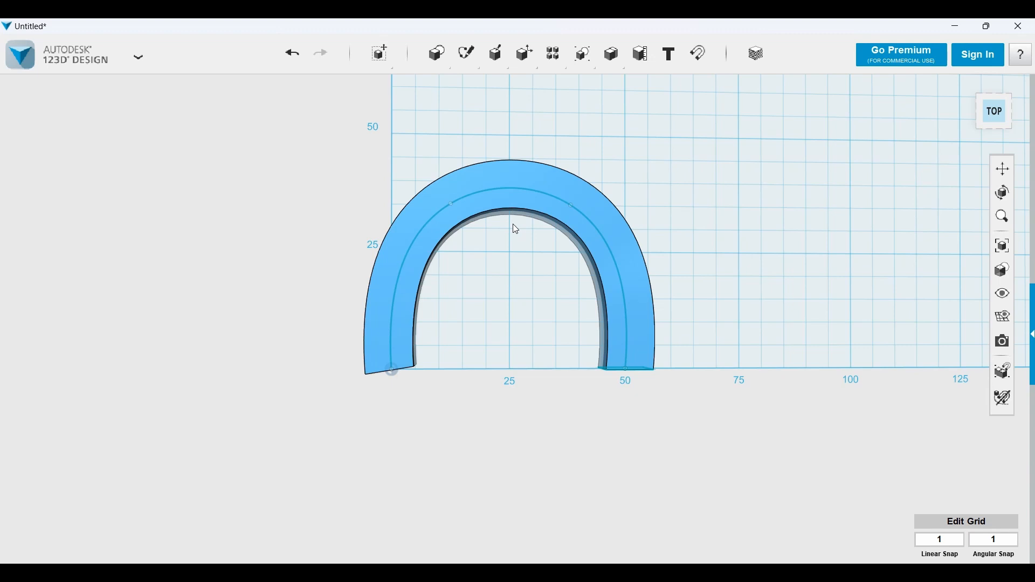
{"action": "scroll", "coordinate": [579, 202], "scroll_direction": "down", "scroll_amount": 1}
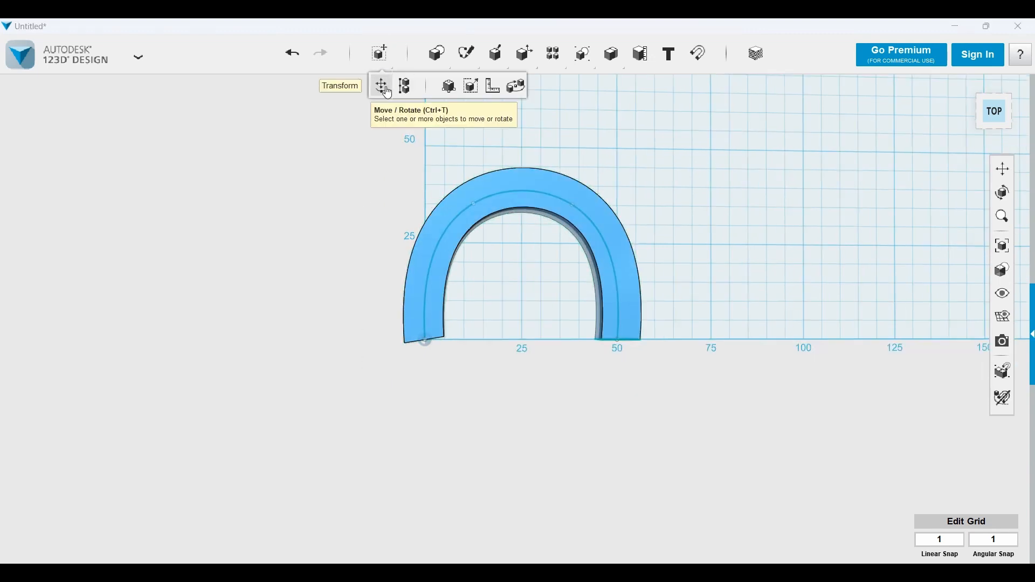
{"action": "left_click", "coordinate": [381, 86]}
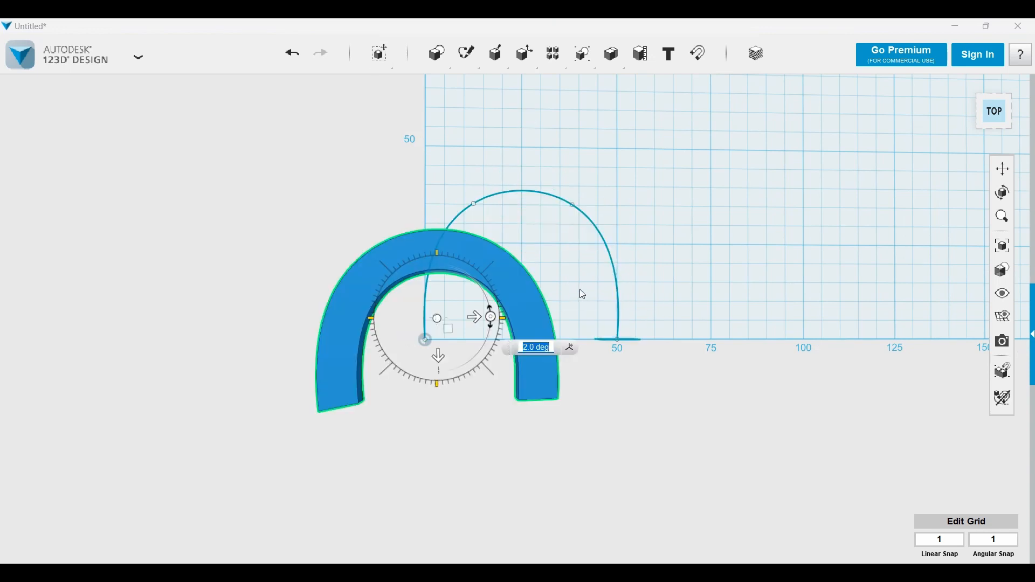
{"action": "left_click", "coordinate": [593, 301]}
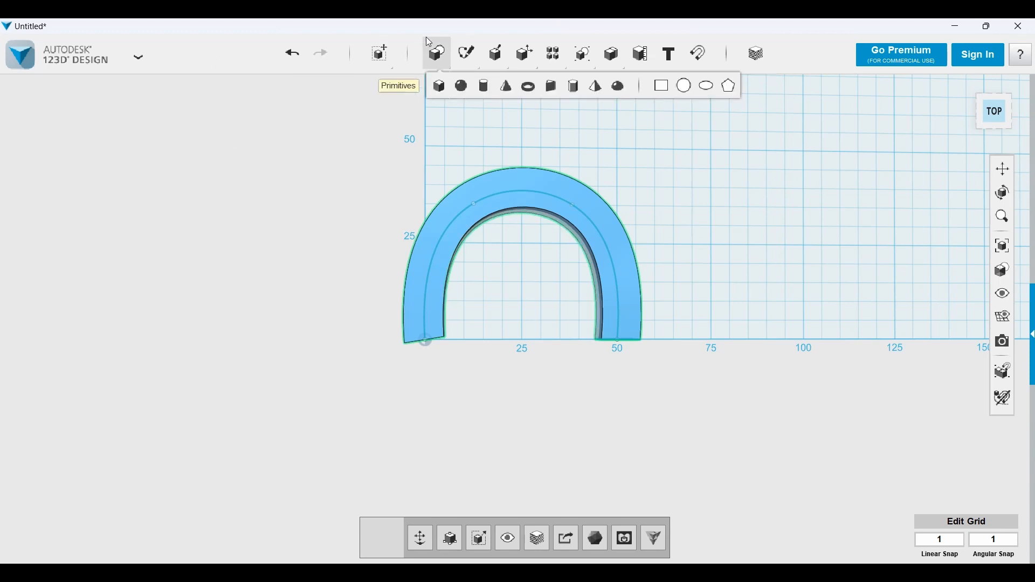
{"action": "mouse_move", "coordinate": [391, 50]}
- Try to move the swept arch -25 mm along the horizontal axis and 11 mm down towards the grid's front
{"action": "left_click", "coordinate": [620, 277]}
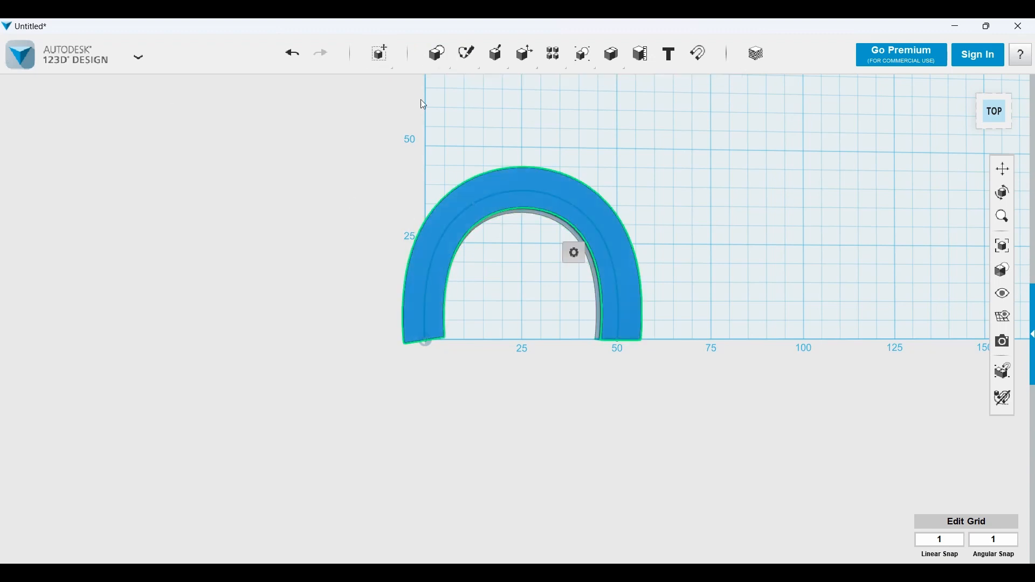
{"action": "mouse_move", "coordinate": [380, 54]}
{"action": "left_click", "coordinate": [381, 86]}
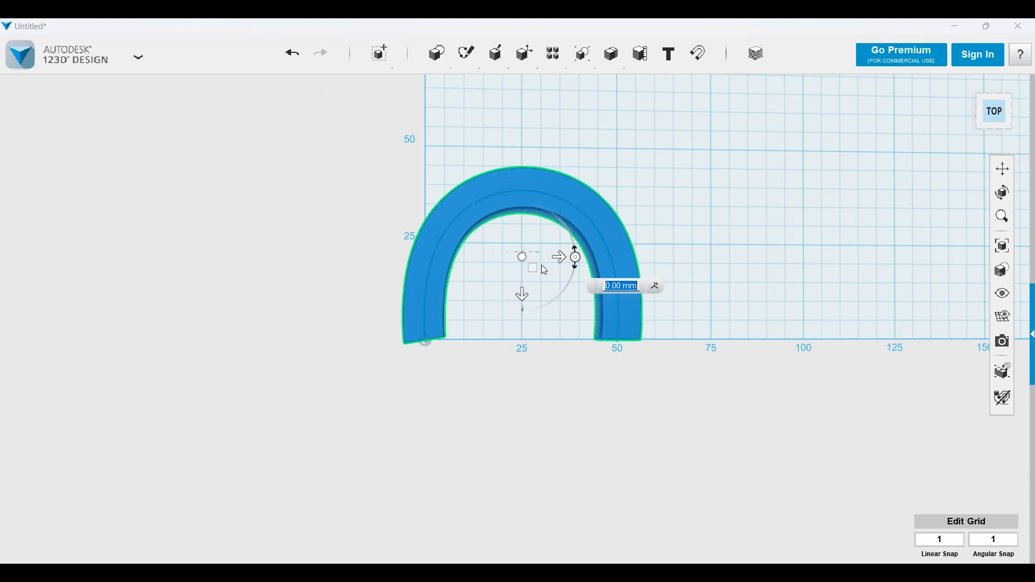
{"action": "left_click_drag", "start_coordinate": [561, 263], "coordinate": [464, 262]}
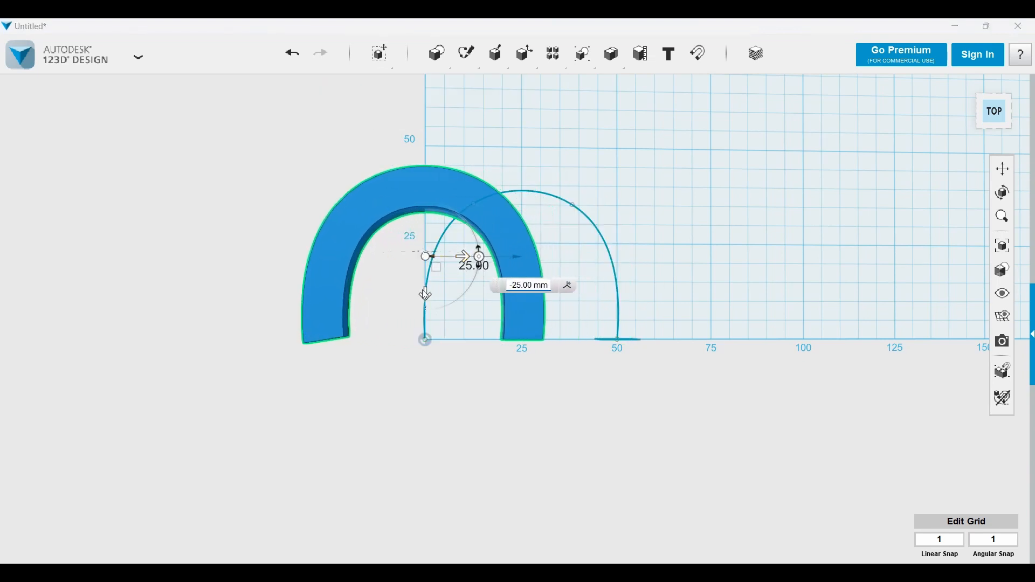
{"action": "left_click_drag", "start_coordinate": [426, 296], "coordinate": [426, 339]}
- Open the mesh tessellation settings for an STL export of the arch and dismiss them without exporting
{"action": "left_click", "coordinate": [60, 69]}
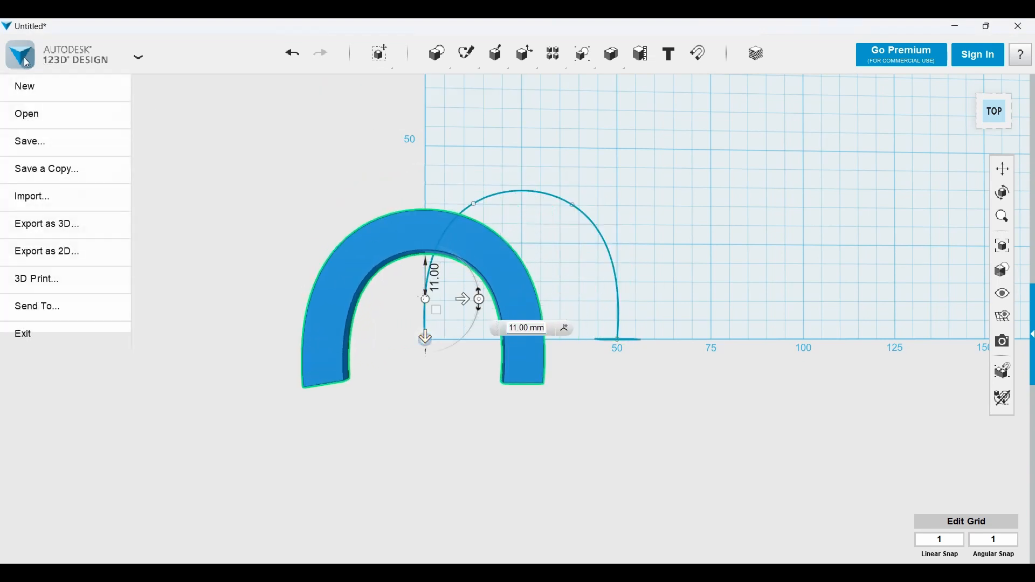
{"action": "mouse_move", "coordinate": [58, 230]}
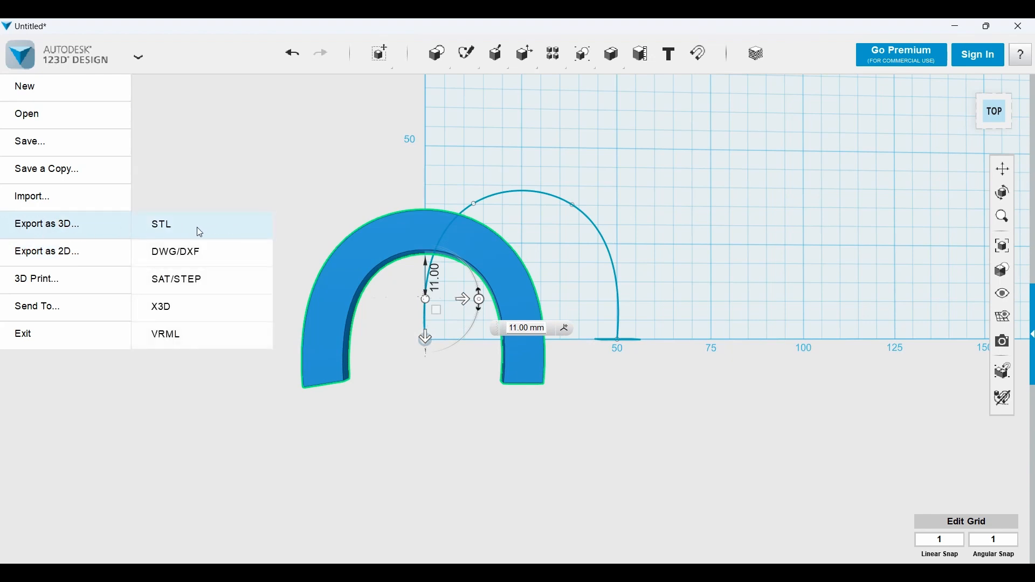
{"action": "left_click", "coordinate": [253, 227]}
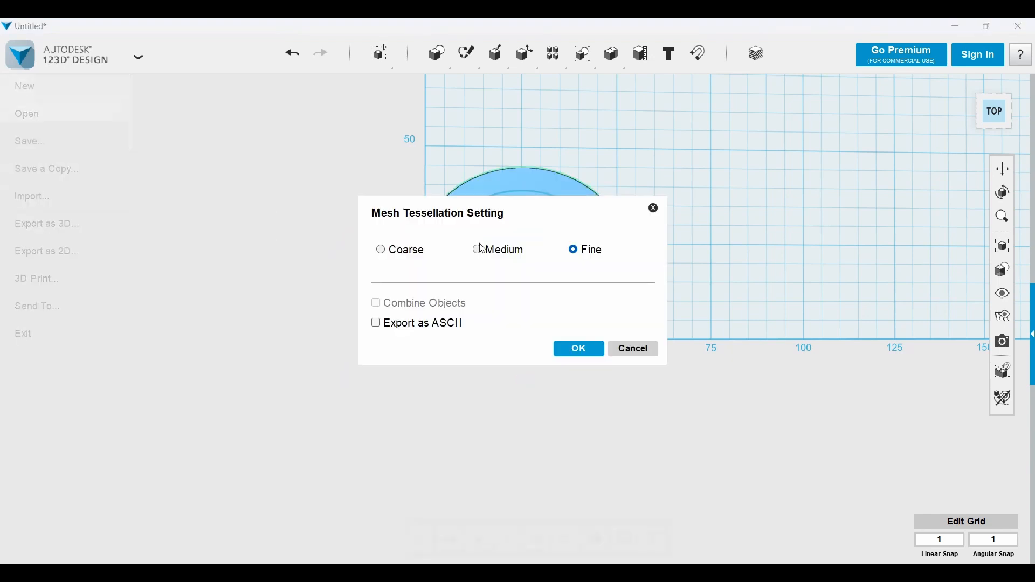
{"action": "left_click", "coordinate": [654, 209]}
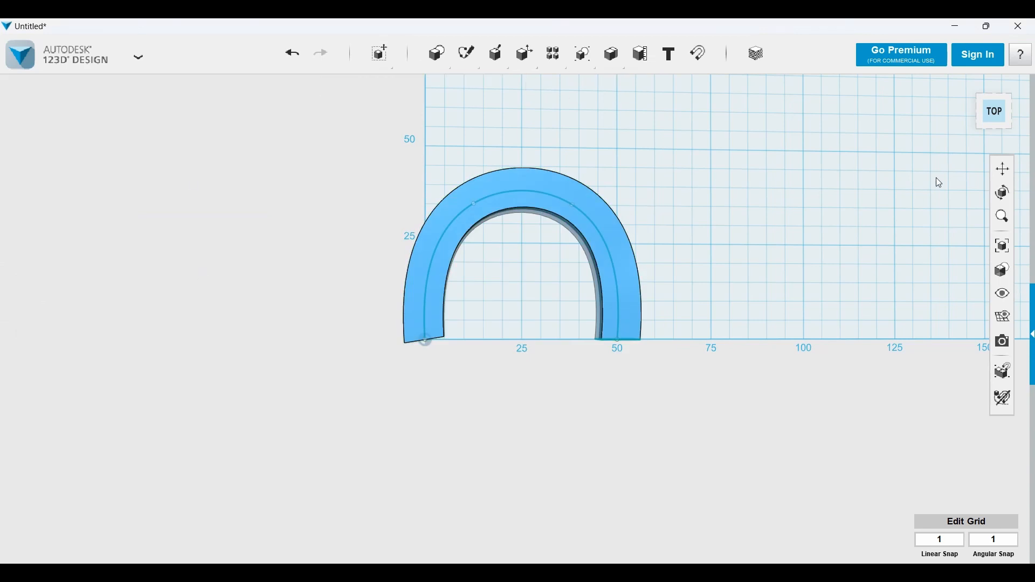
- Select the swept arch together with its path and profile sketches and delete them all
{"action": "left_click_drag", "start_coordinate": [828, 351], "coordinate": [333, 132]}
{"action": "key", "text": "Delete"}
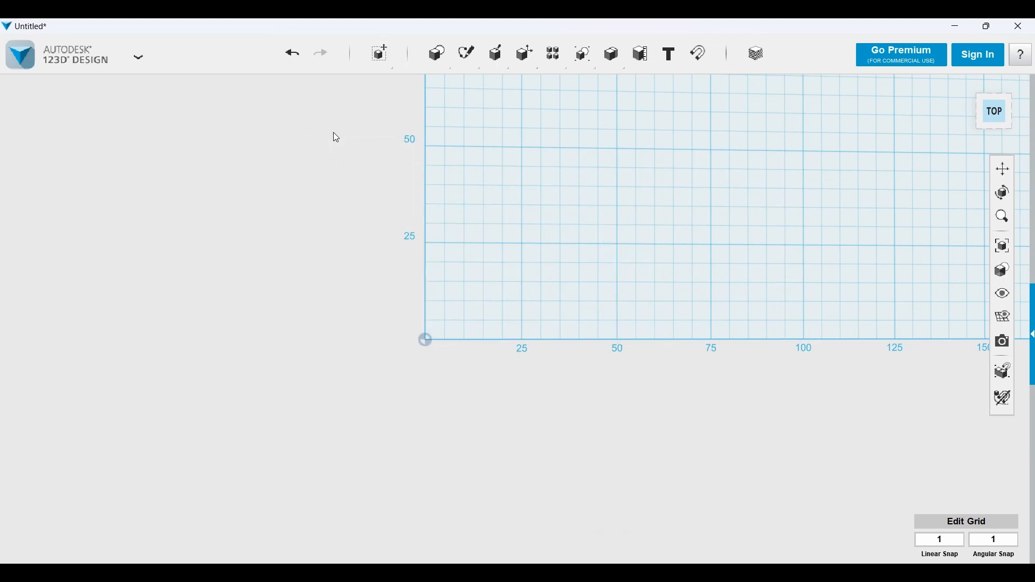
- Sketch an open spline from the grid origin rising through (5, 20) and (15, 40) to about (25, 45) mm as the half-arch's outer edge
{"action": "scroll", "coordinate": [534, 229], "scroll_direction": "down", "scroll_amount": 1}
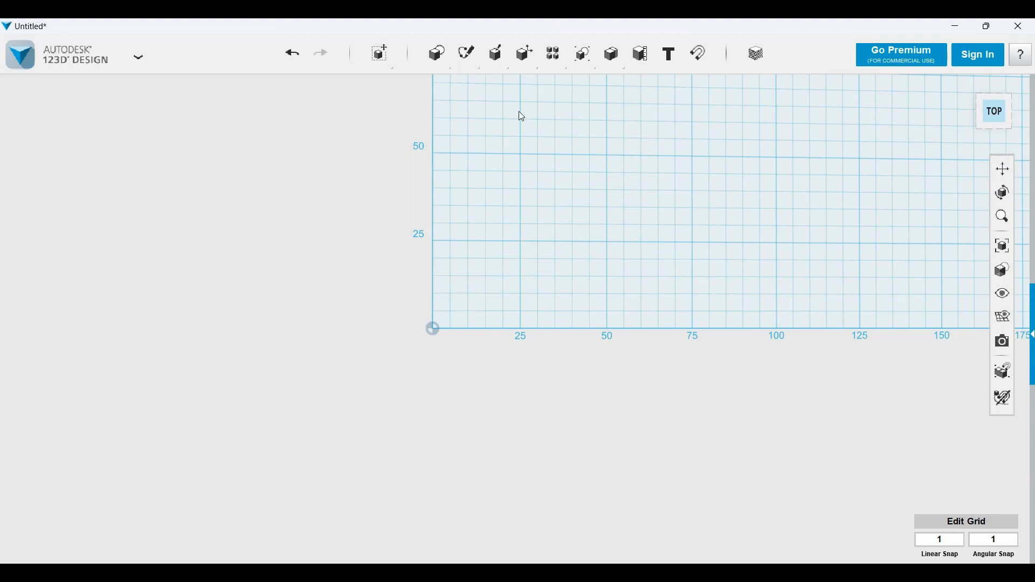
{"action": "mouse_move", "coordinate": [496, 52]}
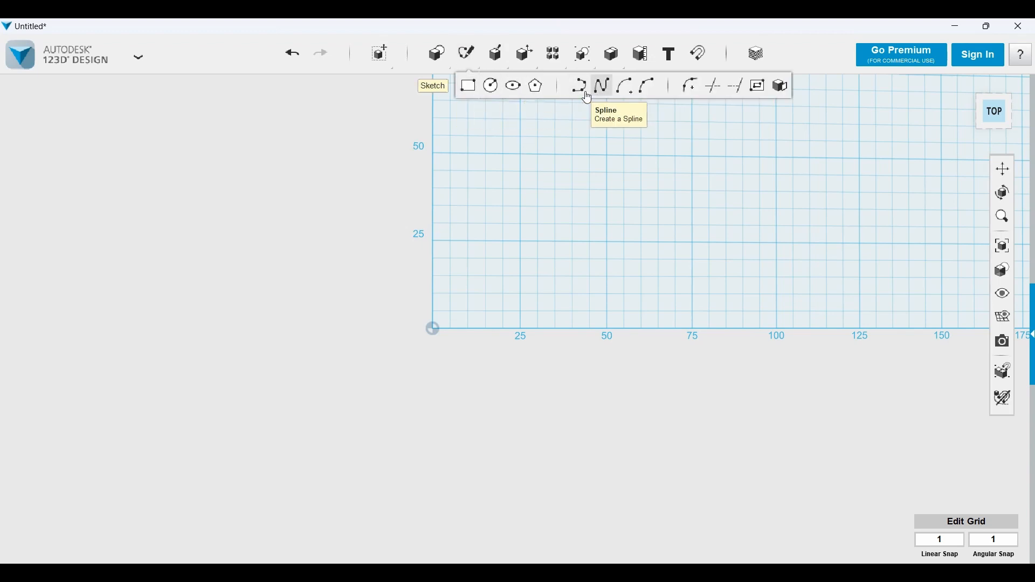
{"action": "left_click", "coordinate": [607, 94]}
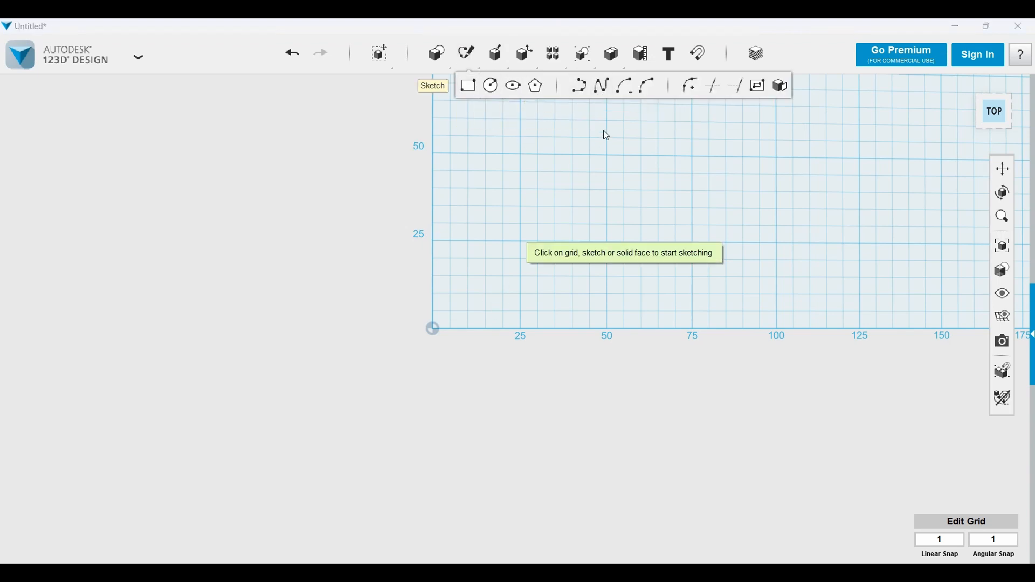
{"action": "left_click", "coordinate": [432, 327]}
{"action": "left_click", "coordinate": [433, 327]}
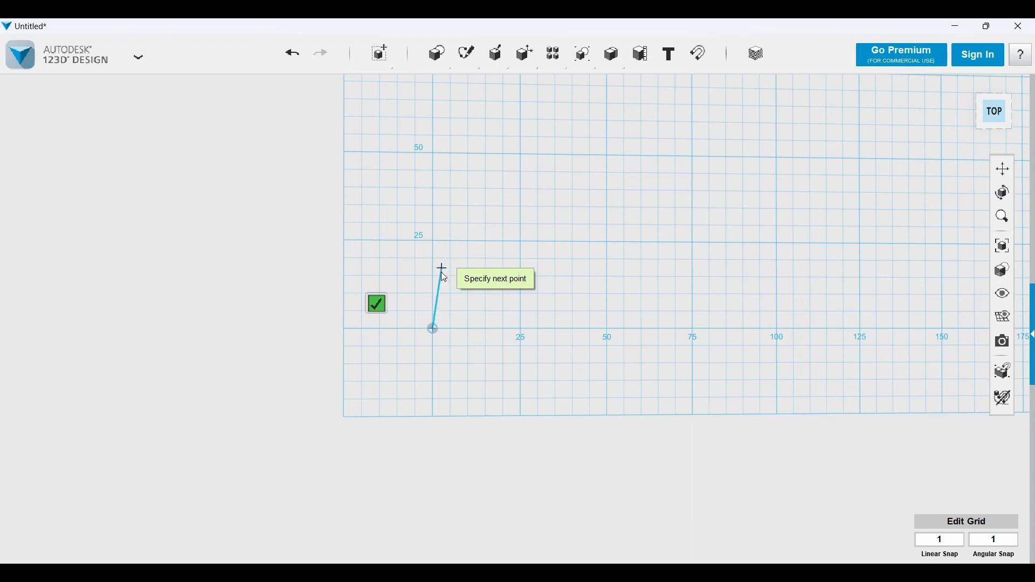
{"action": "left_click", "coordinate": [451, 258]}
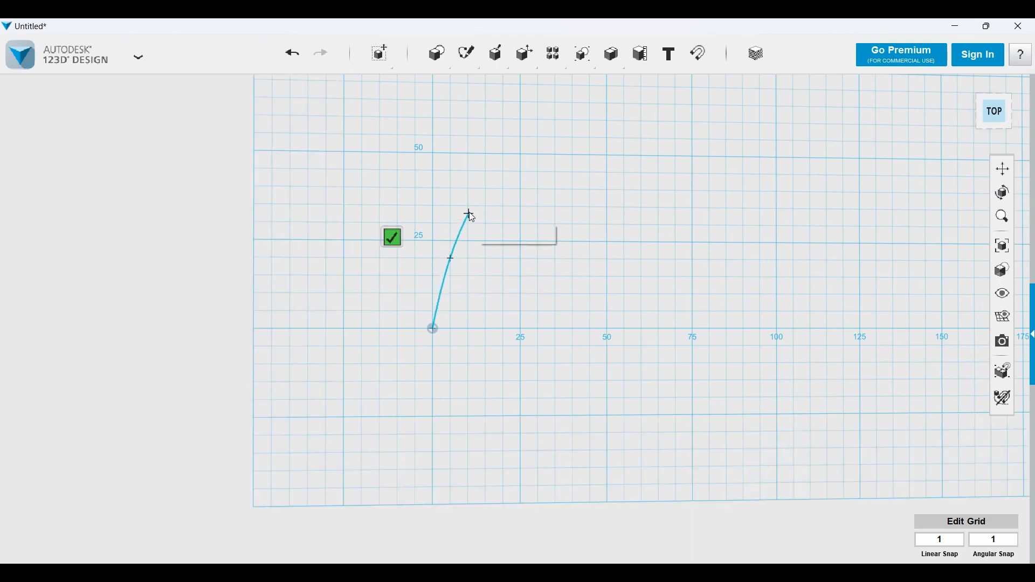
{"action": "left_click", "coordinate": [485, 189]}
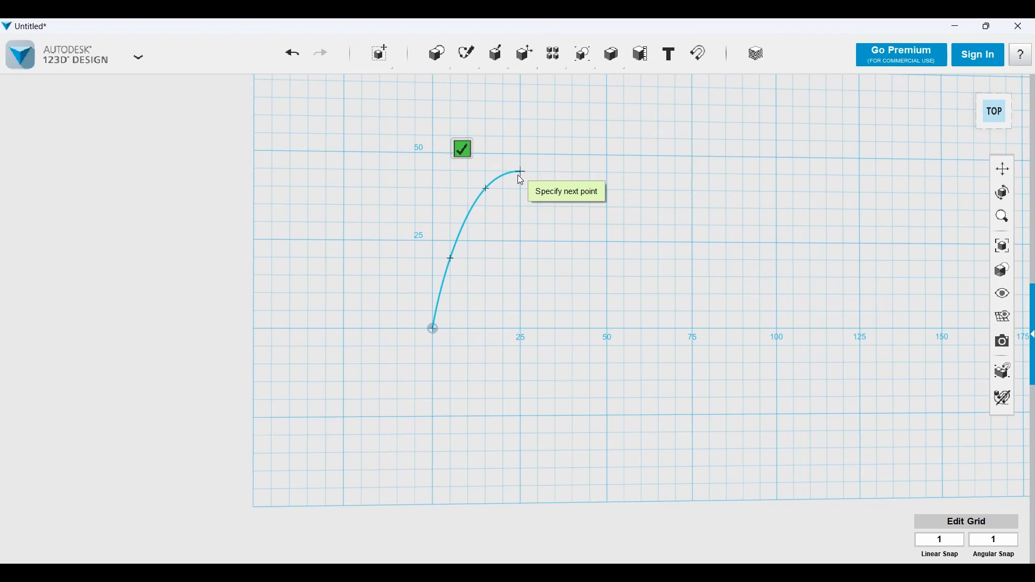
{"action": "left_click", "coordinate": [520, 172]}
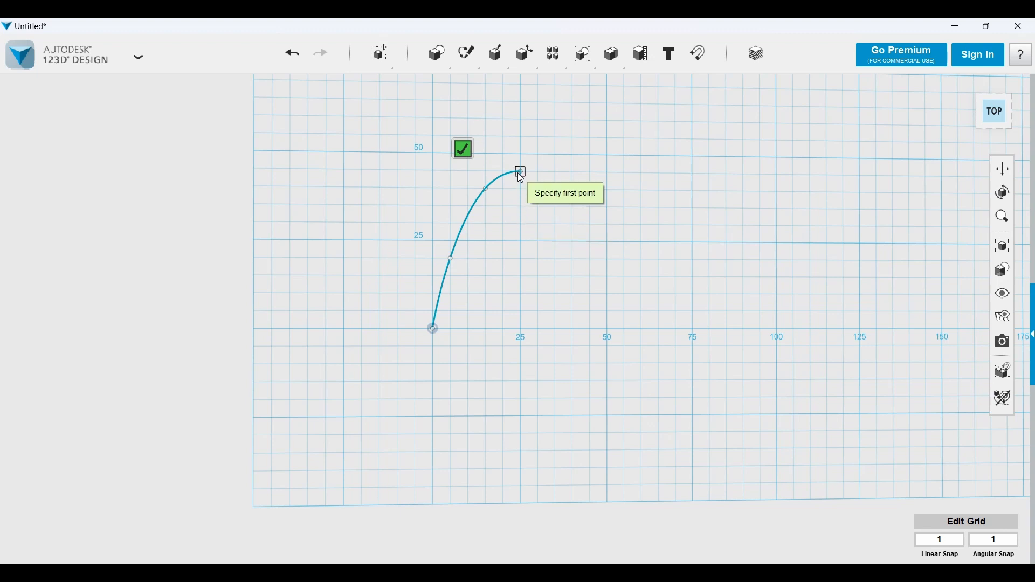
- Close the half-arch profile with a 10 mm vertical end, a curved inner edge and a 15 mm base back to the origin
{"action": "left_click", "coordinate": [521, 207]}
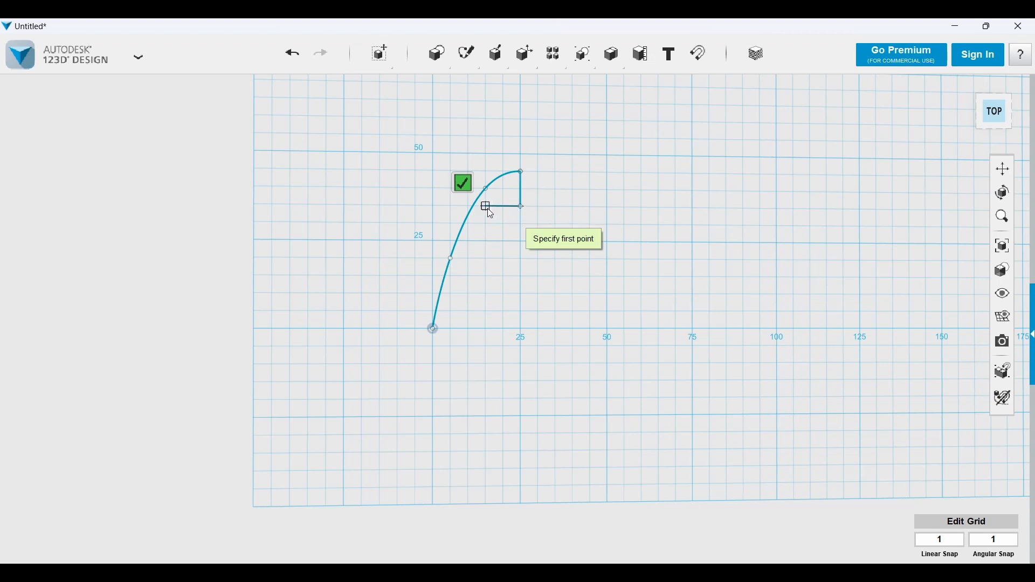
{"action": "left_click", "coordinate": [495, 259]}
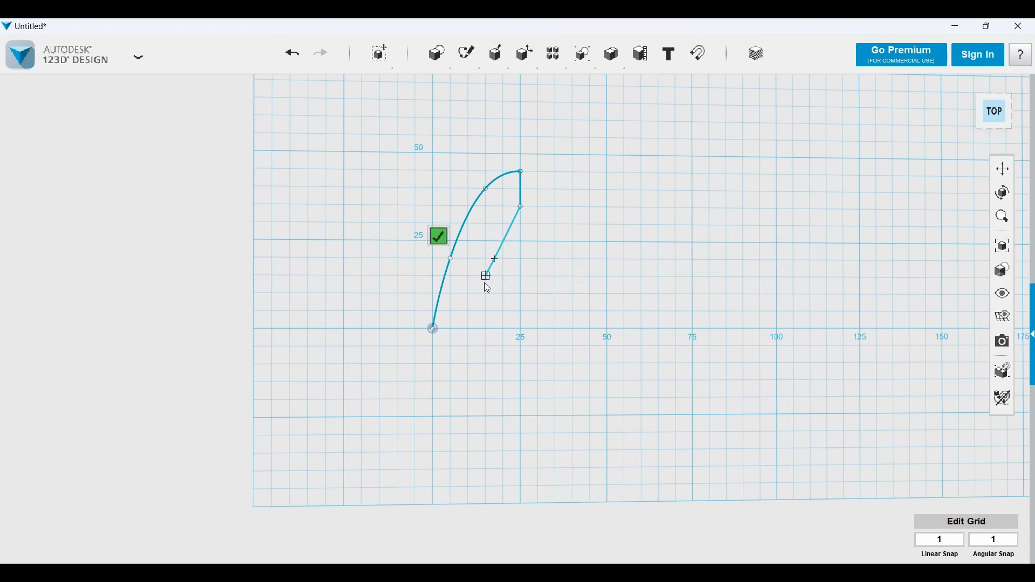
{"action": "left_click", "coordinate": [487, 312]}
{"action": "left_click", "coordinate": [433, 328]}
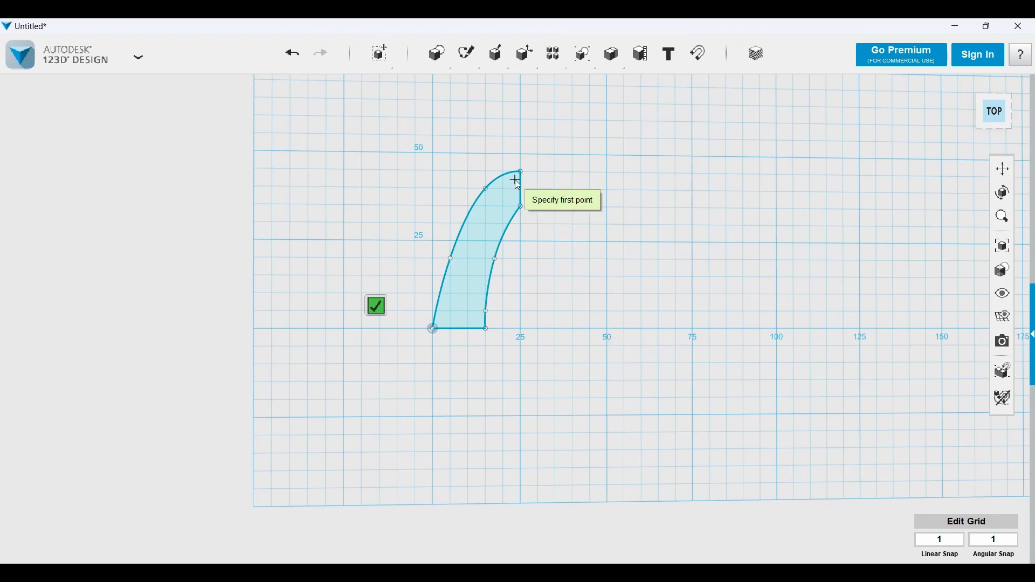
{"action": "left_click", "coordinate": [376, 306]}
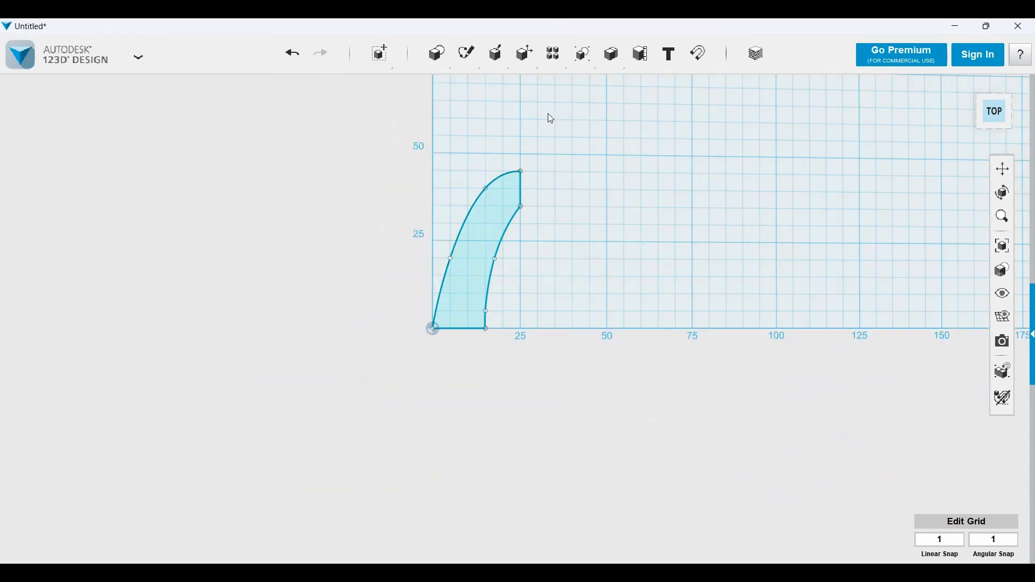
{"action": "mouse_move", "coordinate": [555, 69]}
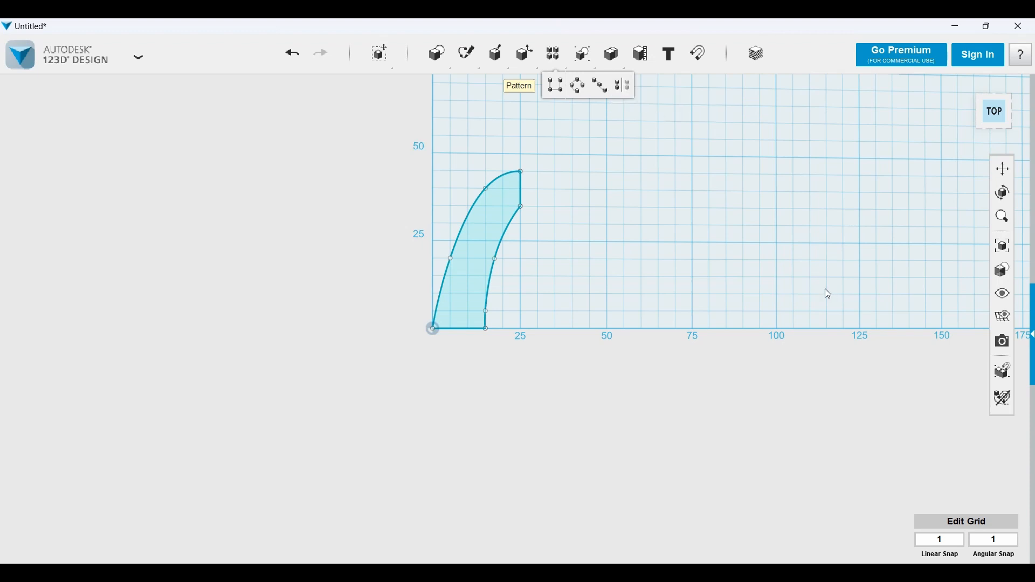
{"action": "mouse_move", "coordinate": [496, 56]}
{"action": "mouse_move", "coordinate": [581, 57]}
{"action": "left_click", "coordinate": [617, 85]}
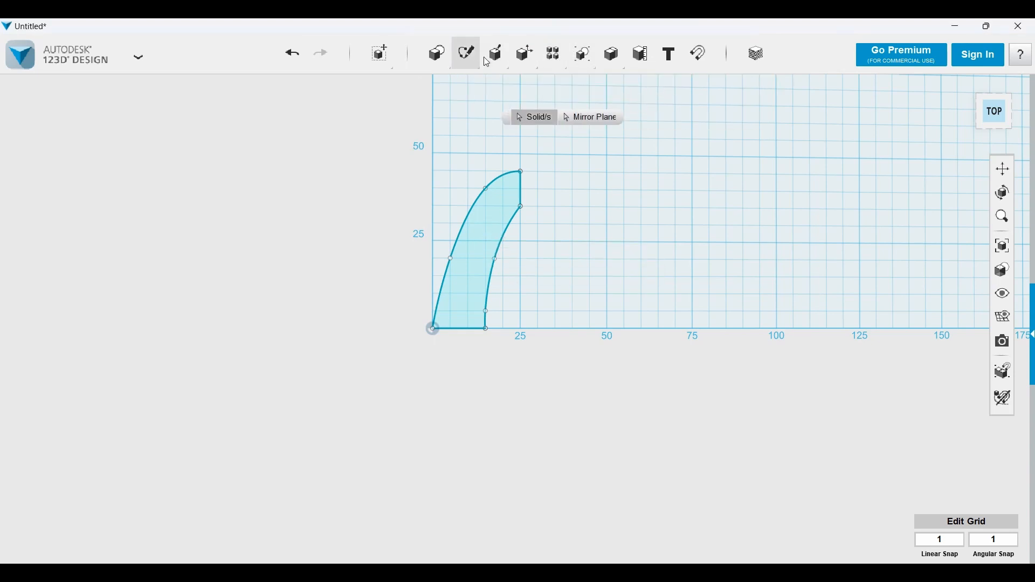
{"action": "mouse_move", "coordinate": [555, 58]}
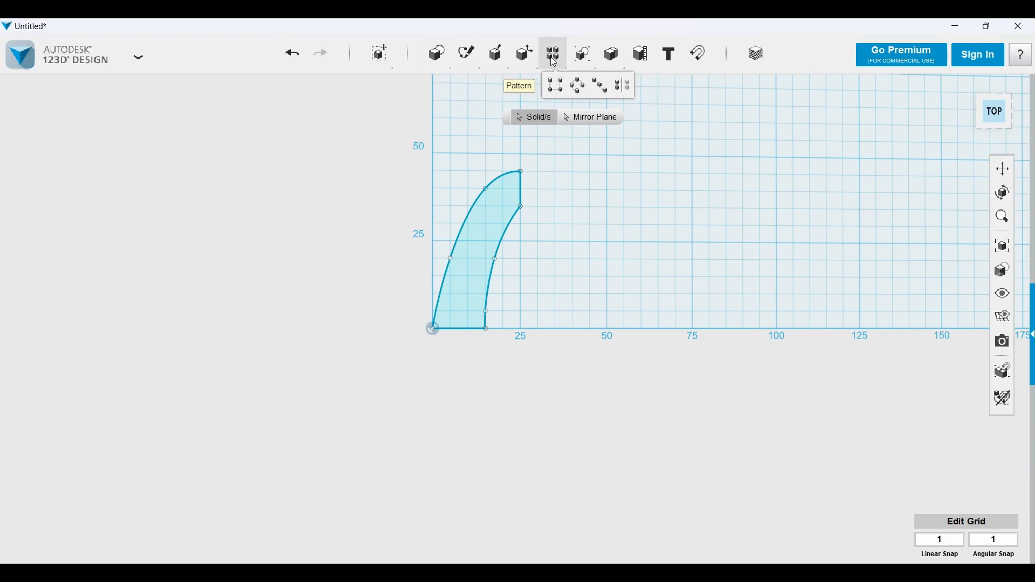
- Sketch a 50 mm vertical line at the grid's 25 mm mark, running along the half-arch's straight end down to the baseline
{"action": "mouse_move", "coordinate": [445, 61]}
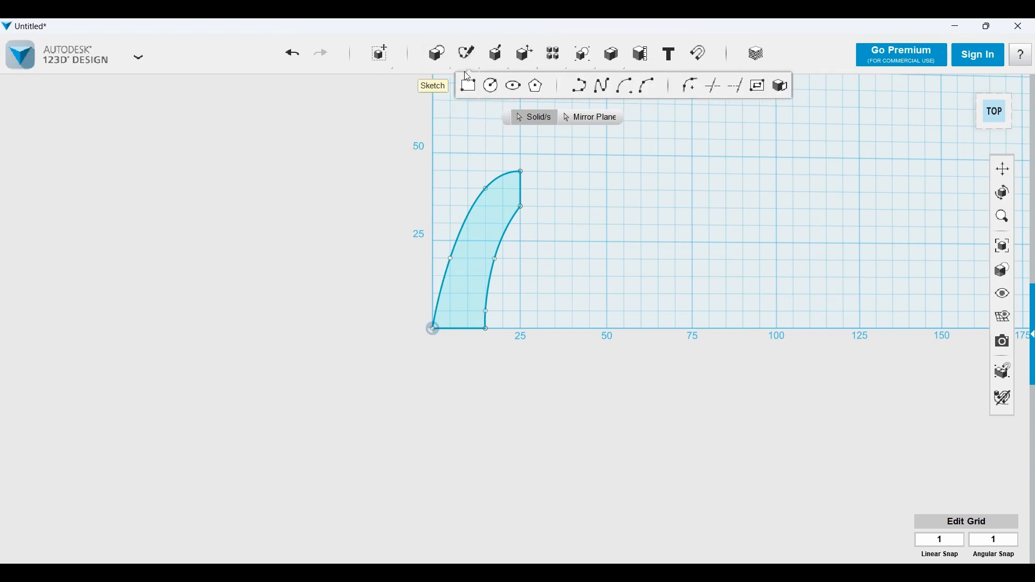
{"action": "left_click", "coordinate": [519, 152]}
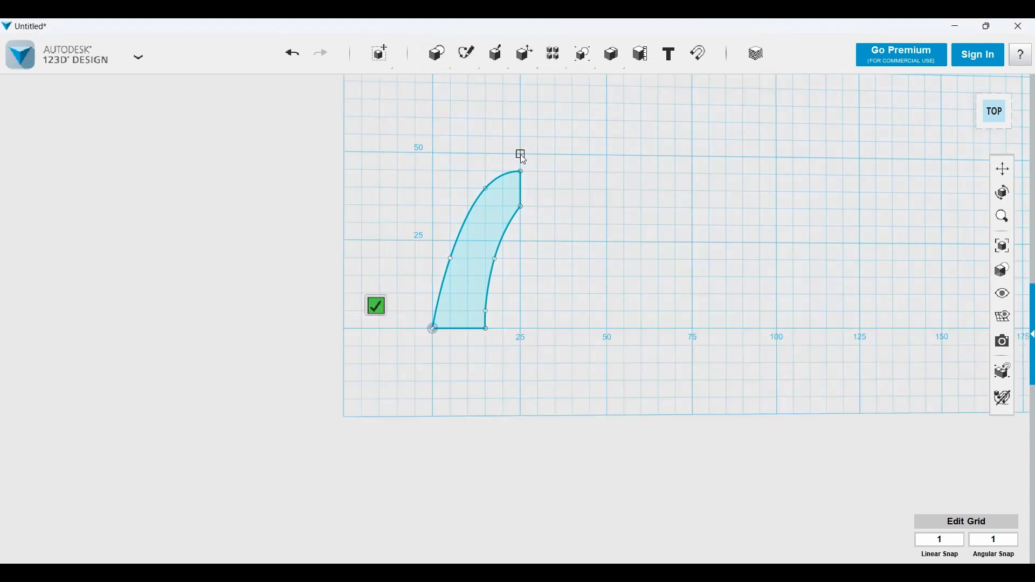
{"action": "left_click", "coordinate": [519, 154]}
{"action": "left_click", "coordinate": [521, 329]}
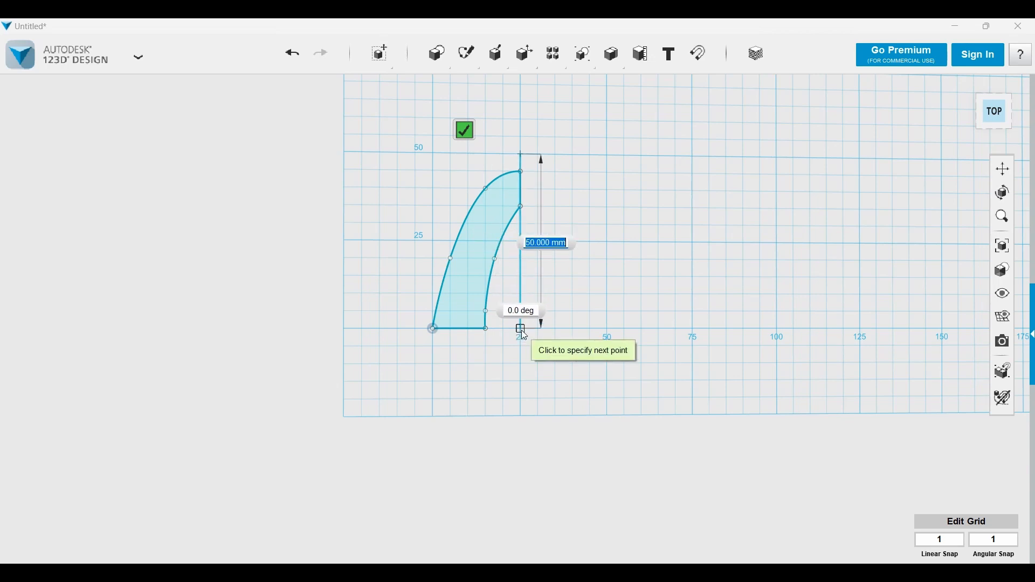
{"action": "left_click", "coordinate": [521, 328]}
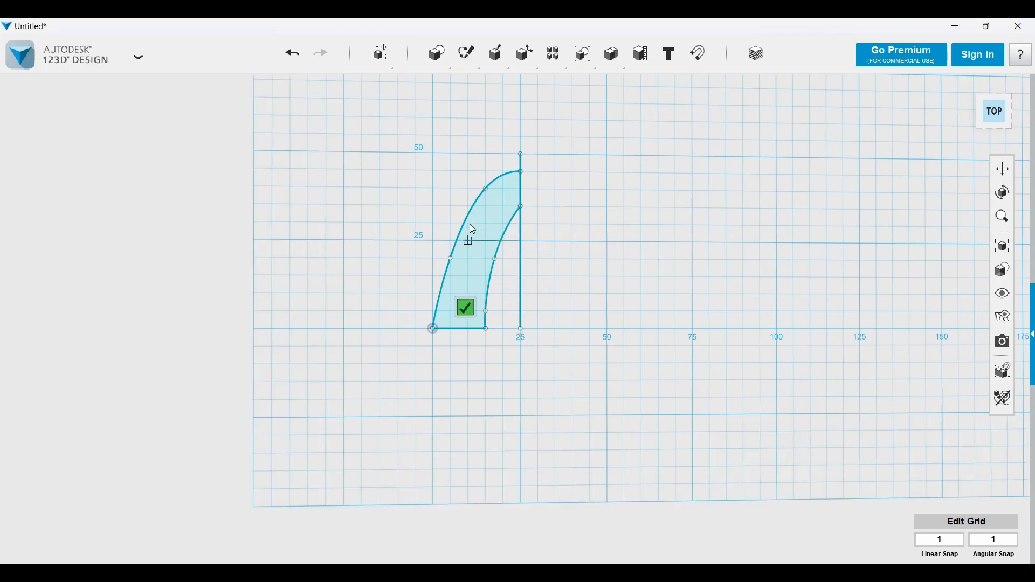
{"action": "left_click", "coordinate": [465, 308]}
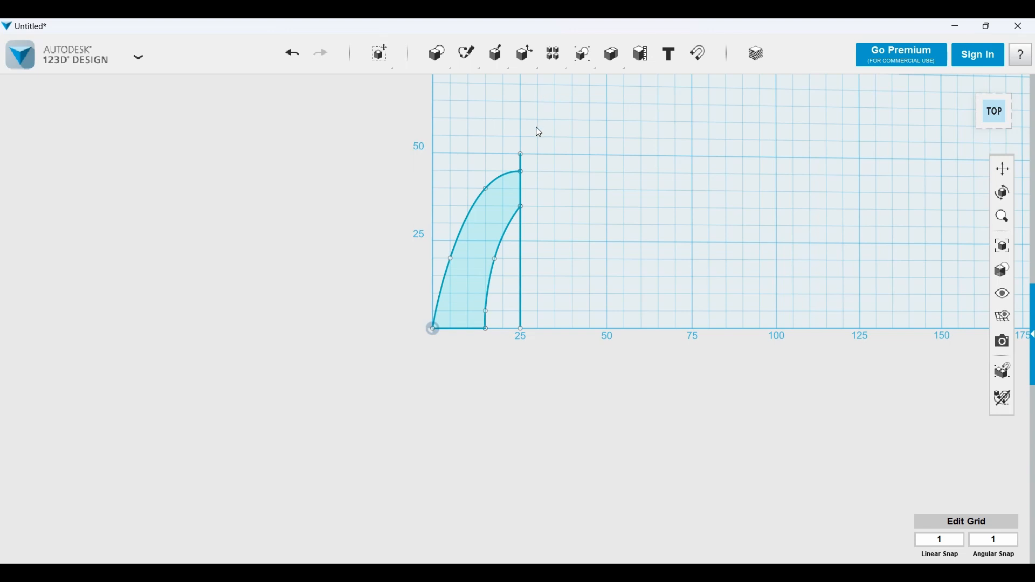
- Try to move the vertical line 11 mm sideways, away from the half-arch profile
{"action": "left_click", "coordinate": [521, 241]}
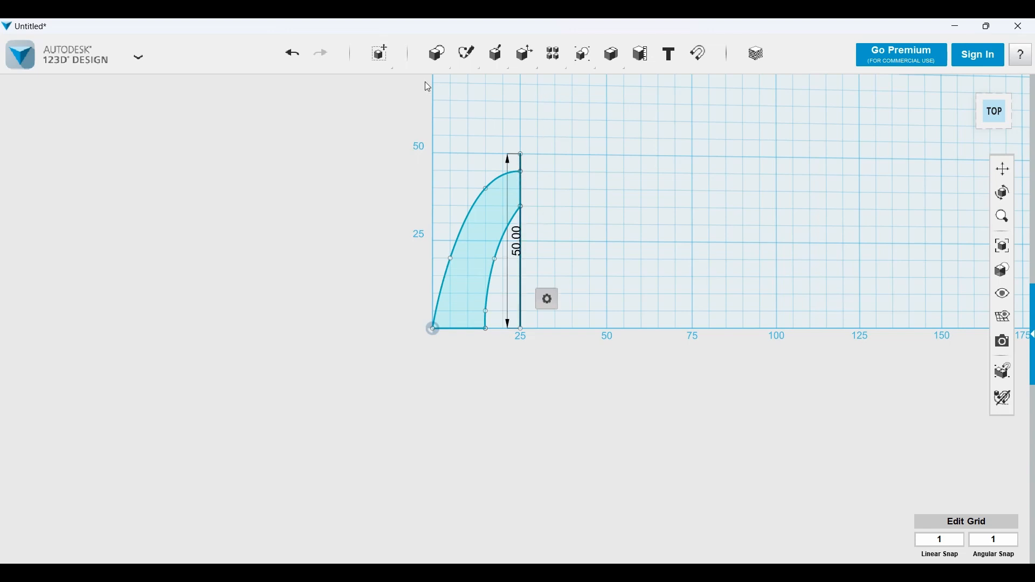
{"action": "mouse_move", "coordinate": [380, 54]}
{"action": "left_click", "coordinate": [381, 87]}
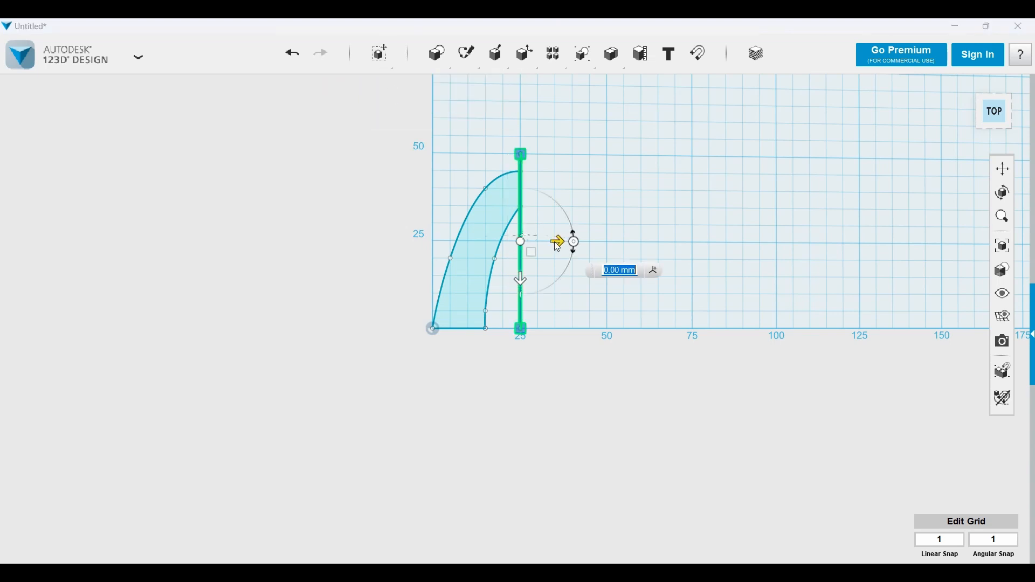
{"action": "left_click_drag", "start_coordinate": [563, 241], "coordinate": [601, 246]}
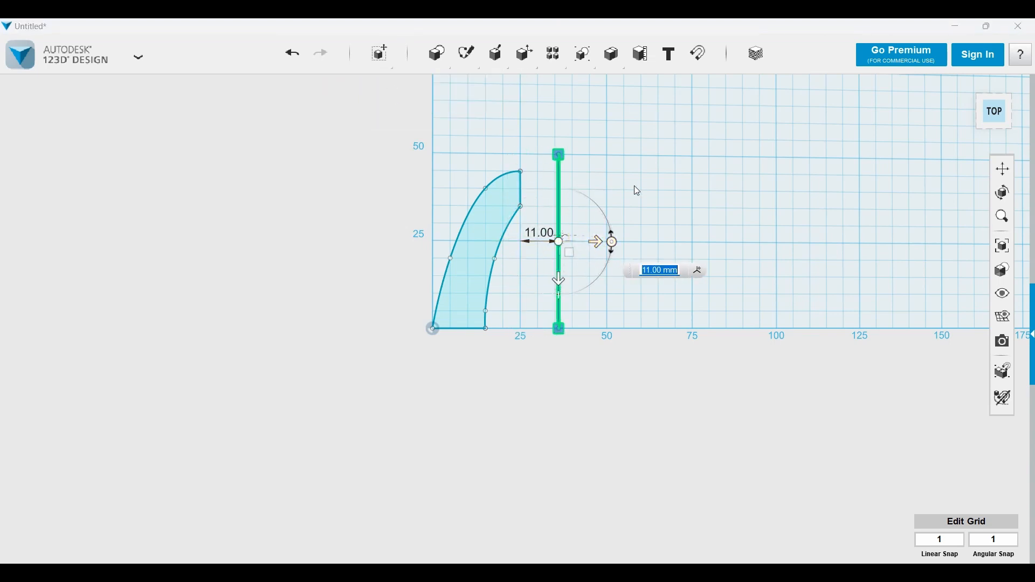
{"action": "left_click_drag", "start_coordinate": [602, 248], "coordinate": [557, 241]}
{"action": "left_click", "coordinate": [564, 287]}
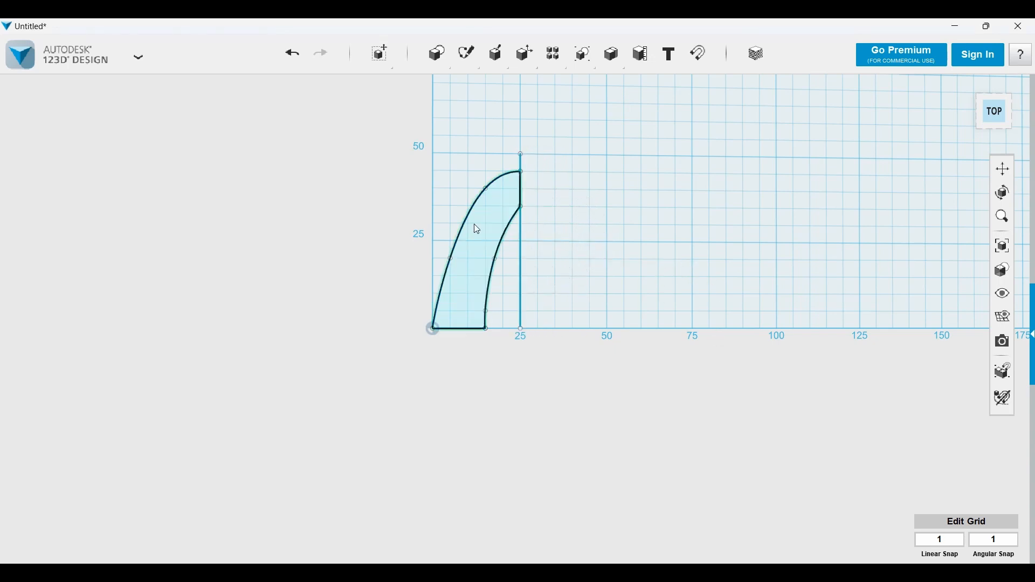
{"action": "mouse_move", "coordinate": [587, 56]}
{"action": "mouse_move", "coordinate": [554, 53]}
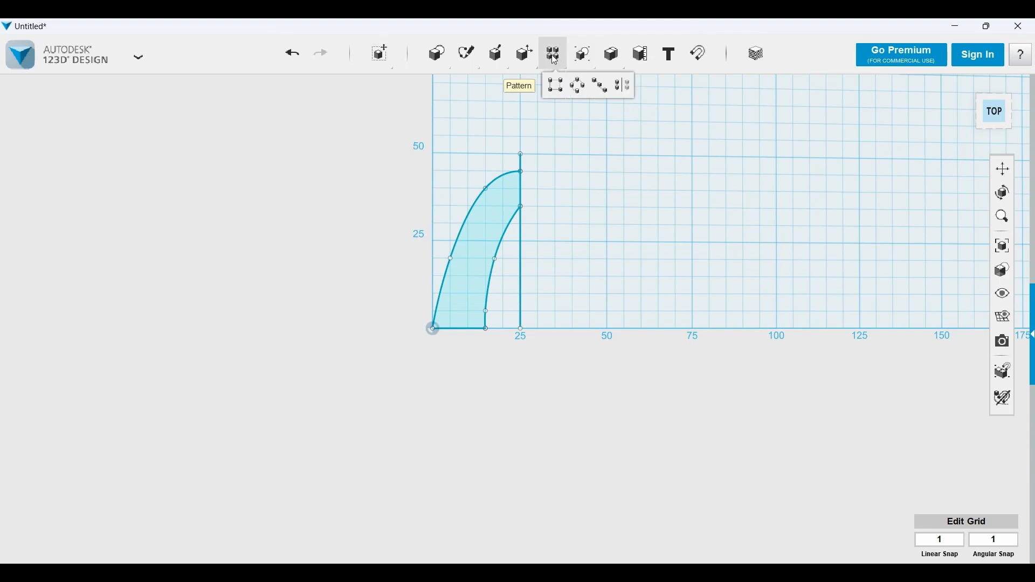
{"action": "left_click", "coordinate": [619, 85]}
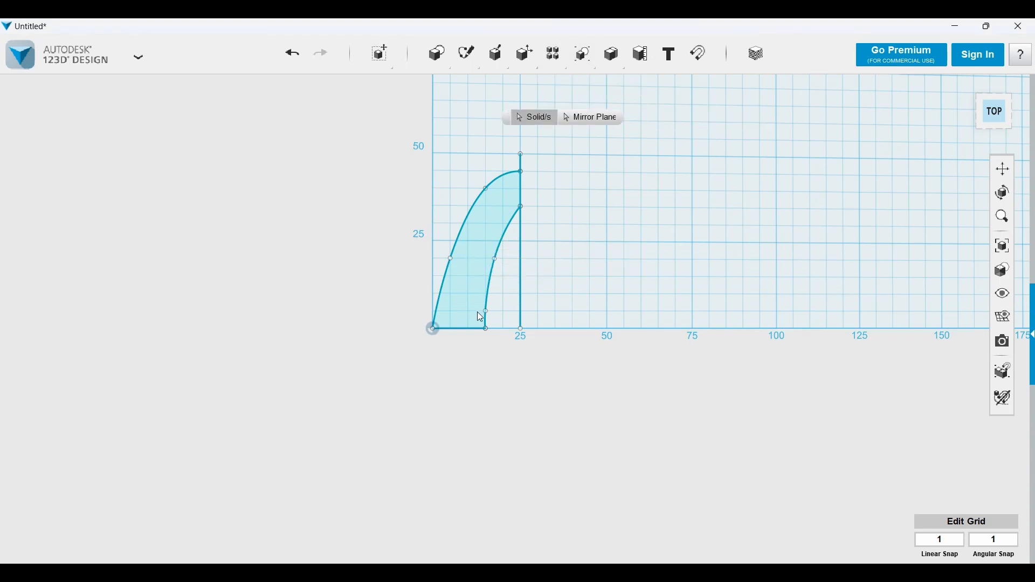
{"action": "scroll", "coordinate": [485, 225], "scroll_direction": "down", "scroll_amount": 1}
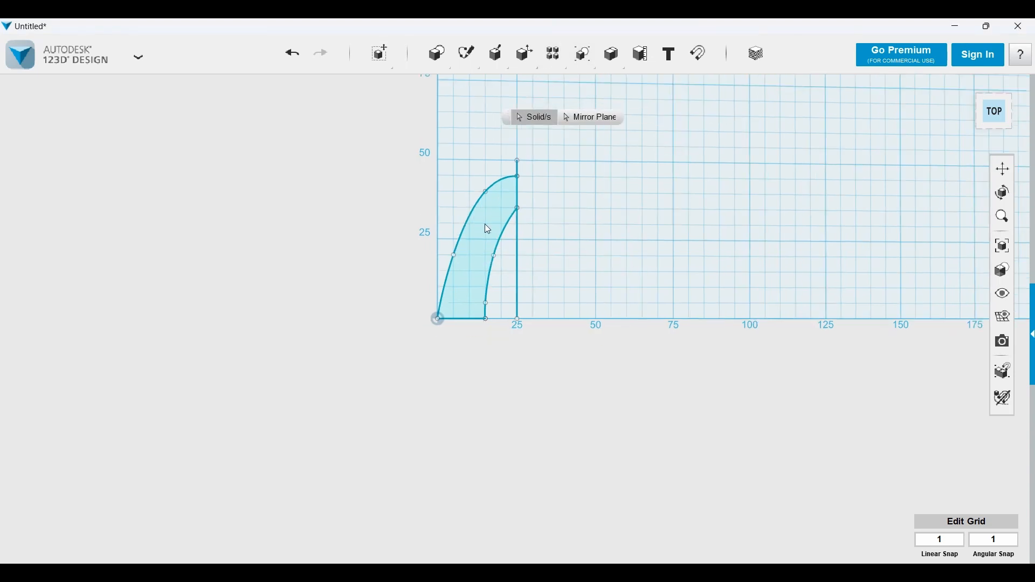
{"action": "scroll", "coordinate": [539, 229], "scroll_direction": "up", "scroll_amount": 1}
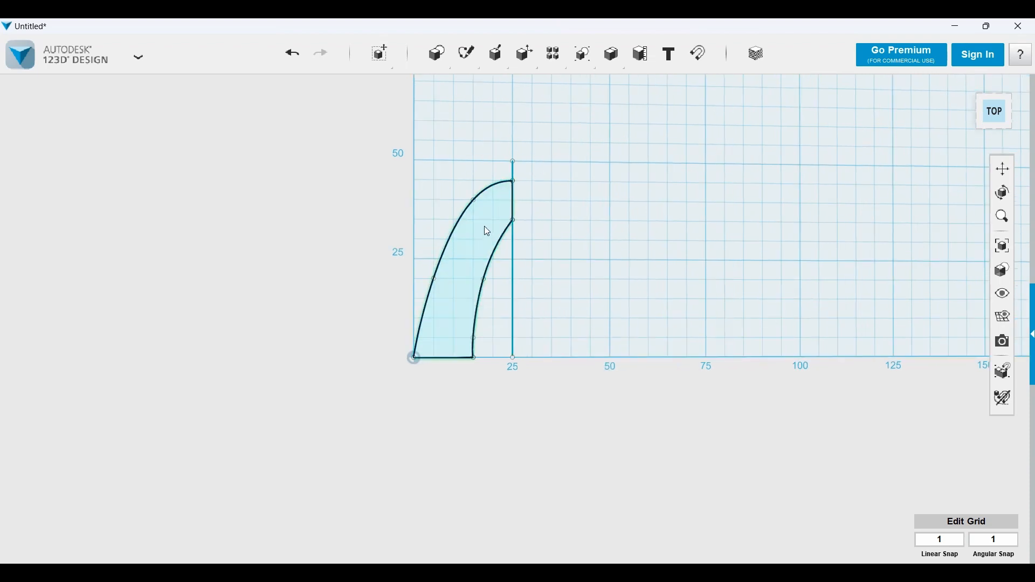
- Extrude the closed half-arch profile upward from the grid into a solid
{"action": "left_click", "coordinate": [487, 231]}
{"action": "right_click_drag", "start_coordinate": [545, 217], "coordinate": [475, 238]}
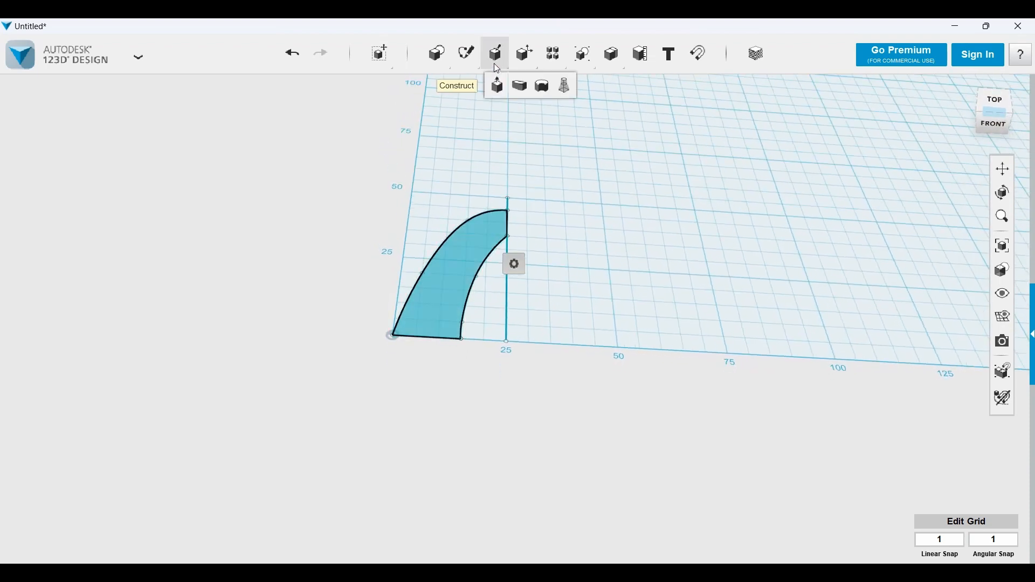
{"action": "left_click", "coordinate": [496, 85]}
{"action": "left_click_drag", "start_coordinate": [455, 251], "coordinate": [455, 221]}
{"action": "right_click_drag", "start_coordinate": [557, 192], "coordinate": [547, 233]}
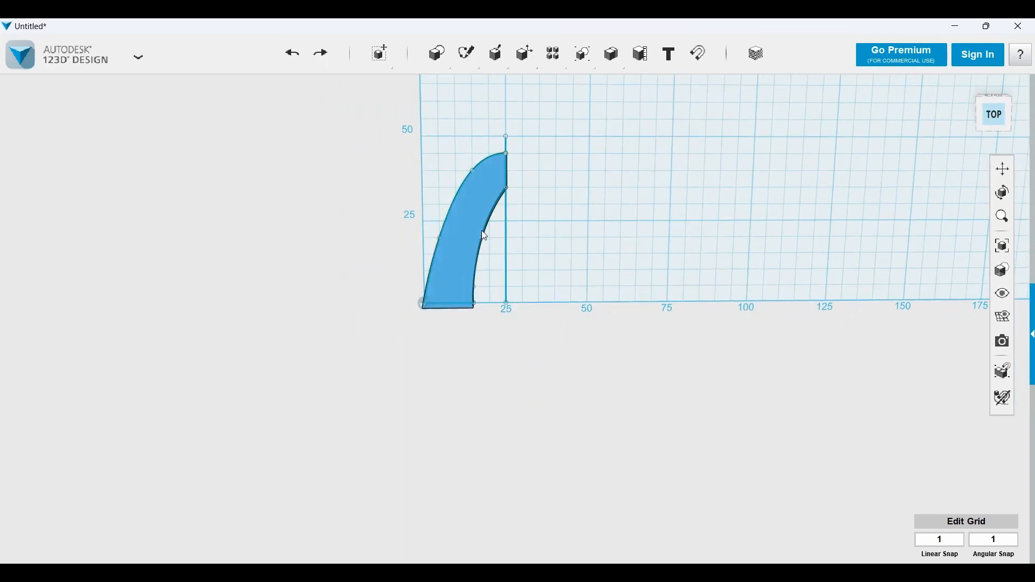
- Mirror the extruded half-arch solid, using the 50 mm vertical line as the mirror plane, to form a full arch
{"action": "left_click", "coordinate": [507, 233]}
{"action": "left_click", "coordinate": [521, 209]}
{"action": "mouse_move", "coordinate": [554, 54]}
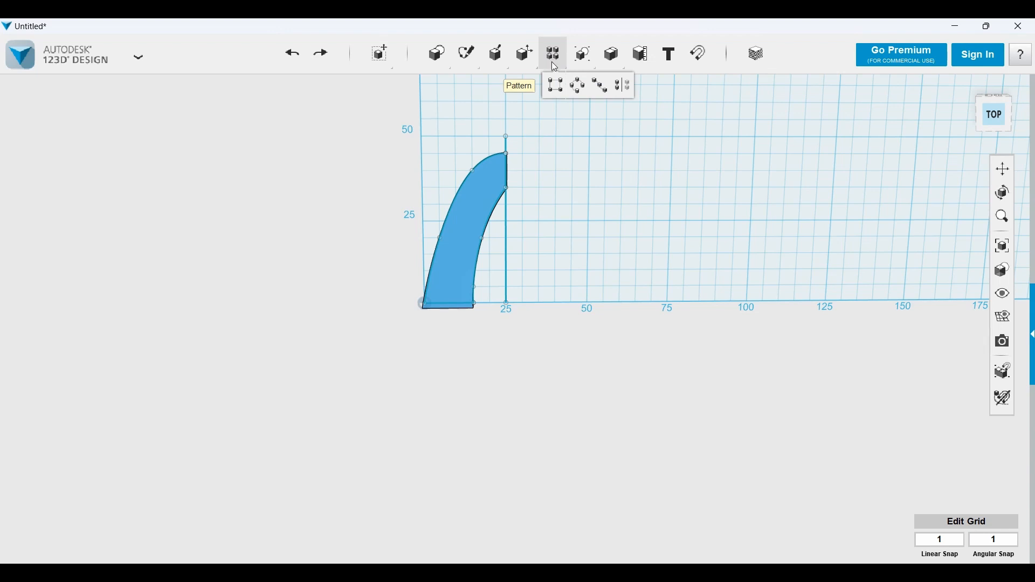
{"action": "left_click", "coordinate": [623, 85]}
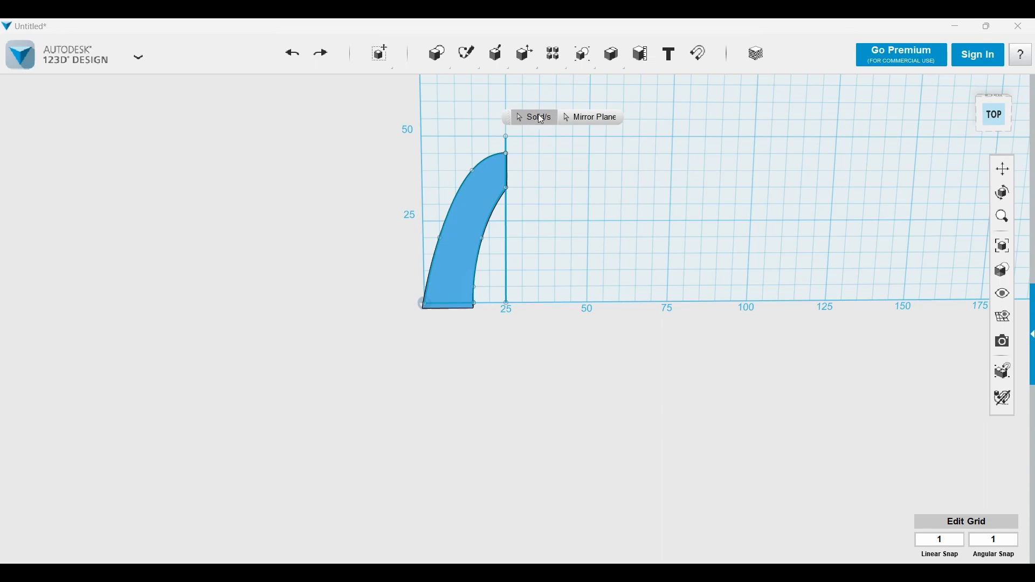
{"action": "left_click", "coordinate": [474, 237]}
{"action": "left_click", "coordinate": [466, 191]}
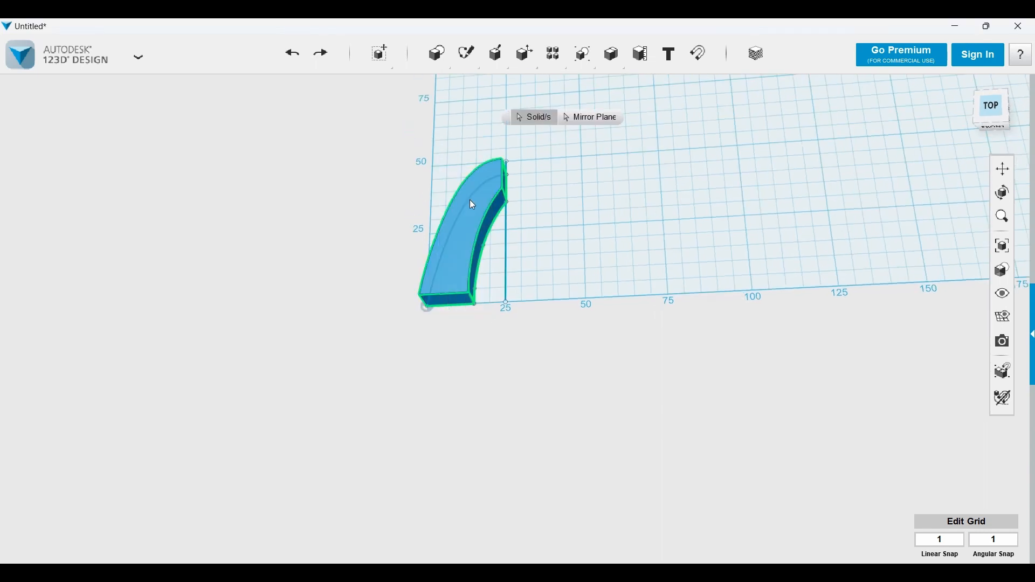
{"action": "right_click_drag", "start_coordinate": [473, 203], "coordinate": [538, 185]}
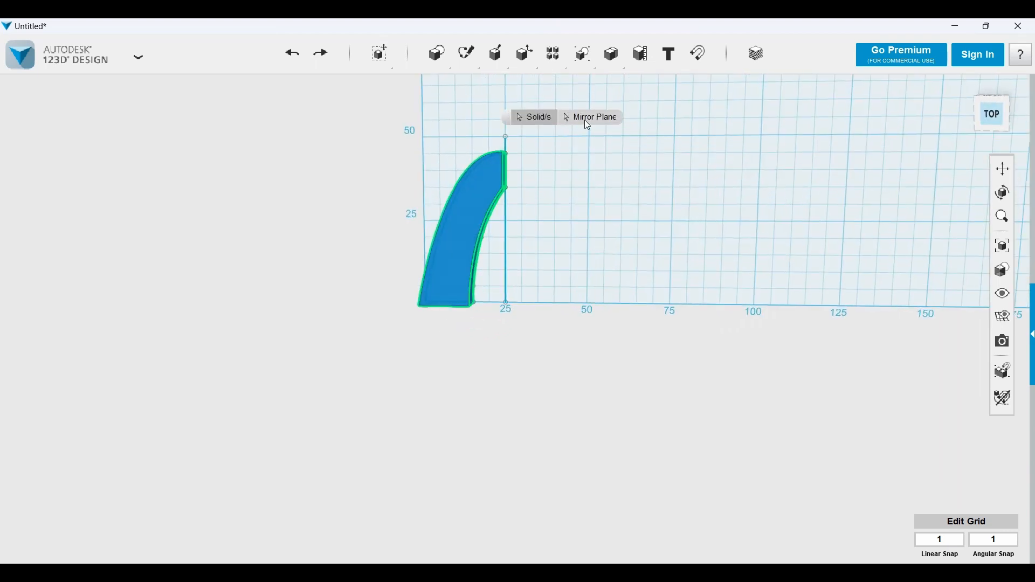
{"action": "left_click", "coordinate": [590, 121]}
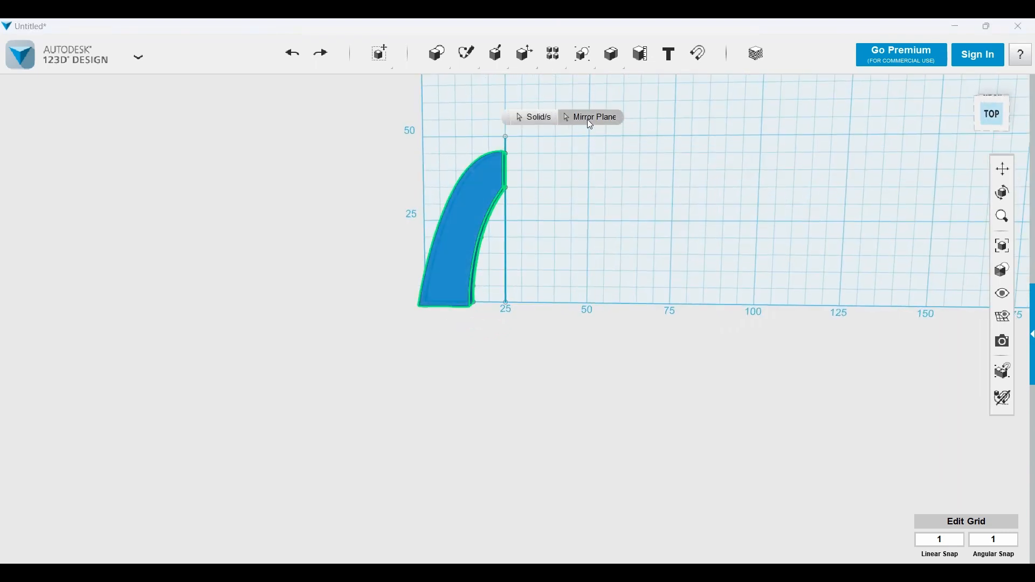
{"action": "left_click", "coordinate": [506, 230]}
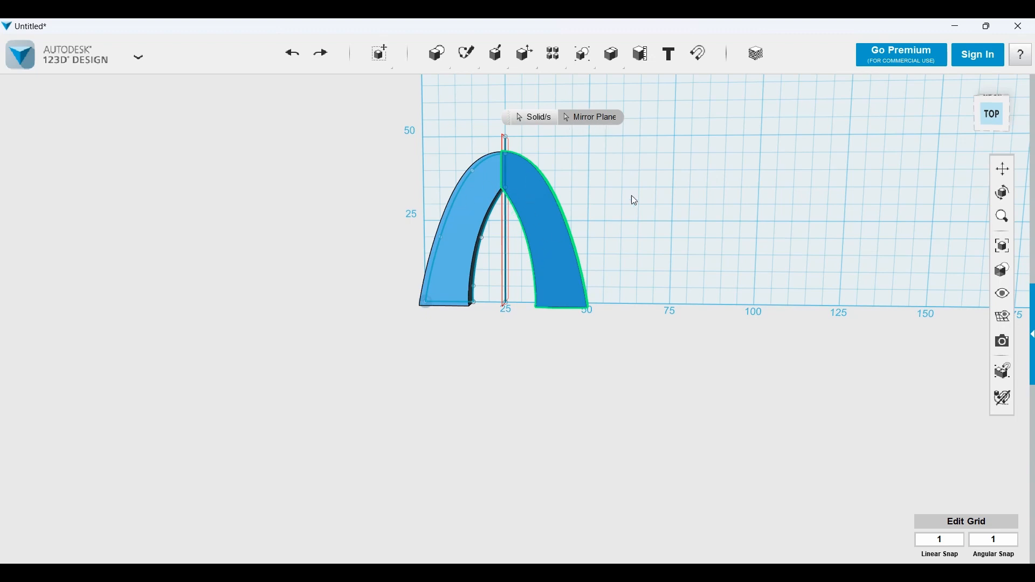
- Finish the mirrored arch and delete the 50 mm vertical line used as its mirror plane
{"action": "left_click", "coordinate": [614, 196]}
{"action": "scroll", "coordinate": [620, 264], "scroll_direction": "down", "scroll_amount": 3}
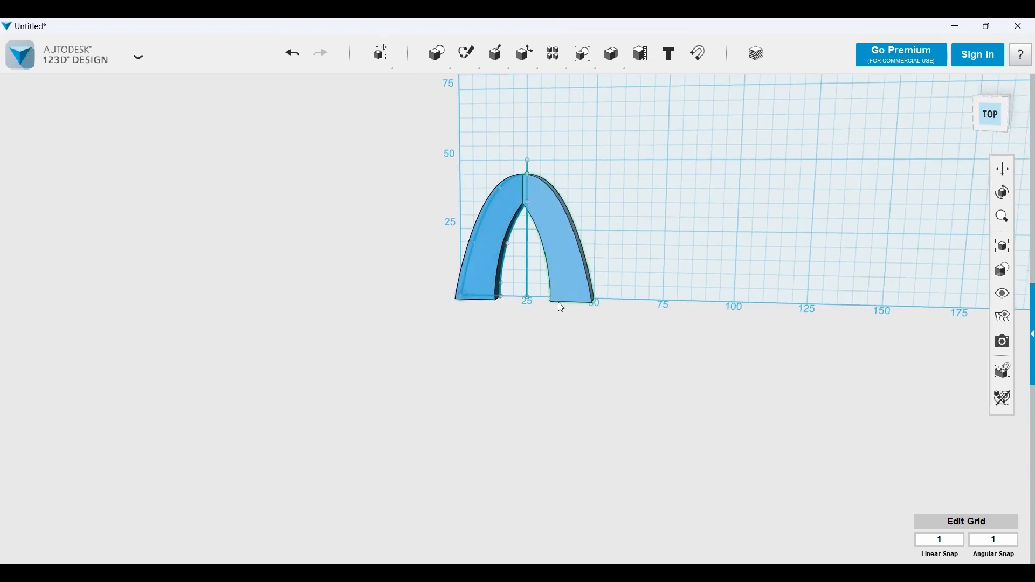
{"action": "scroll", "coordinate": [560, 306], "scroll_direction": "up", "scroll_amount": 3}
{"action": "left_click", "coordinate": [512, 273]}
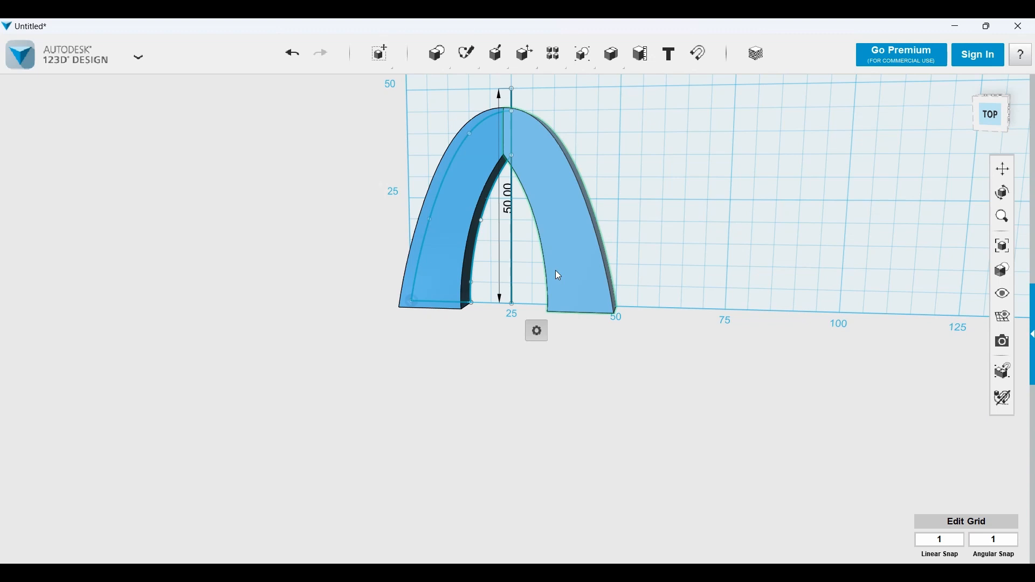
{"action": "key", "text": "Escape"}
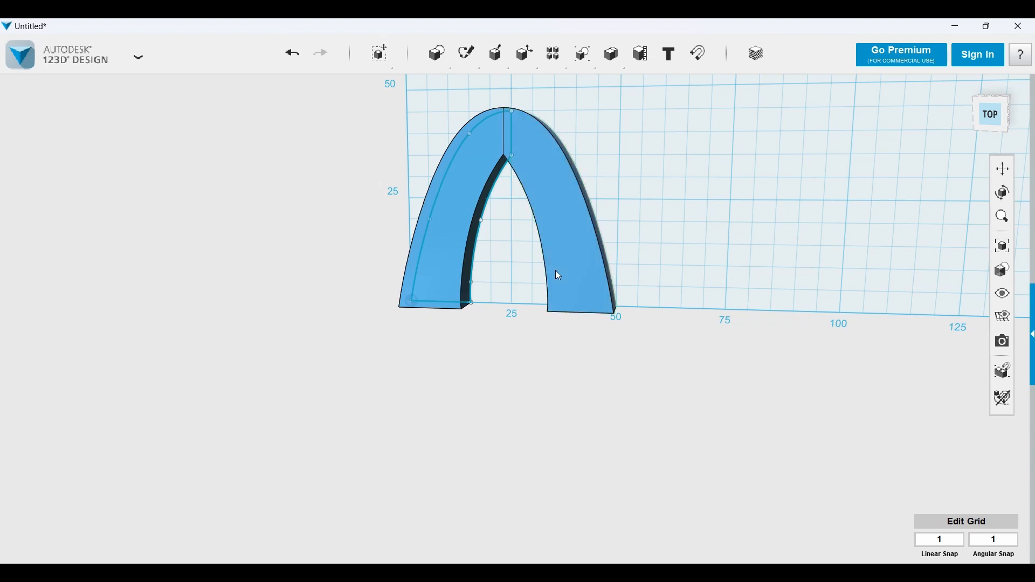
- Merge the original half-arch and its mirrored copy into a single solid, using the original half as the target
{"action": "scroll", "coordinate": [564, 215], "scroll_direction": "down", "scroll_amount": 2}
{"action": "right_click_drag", "start_coordinate": [563, 212], "coordinate": [539, 251]}
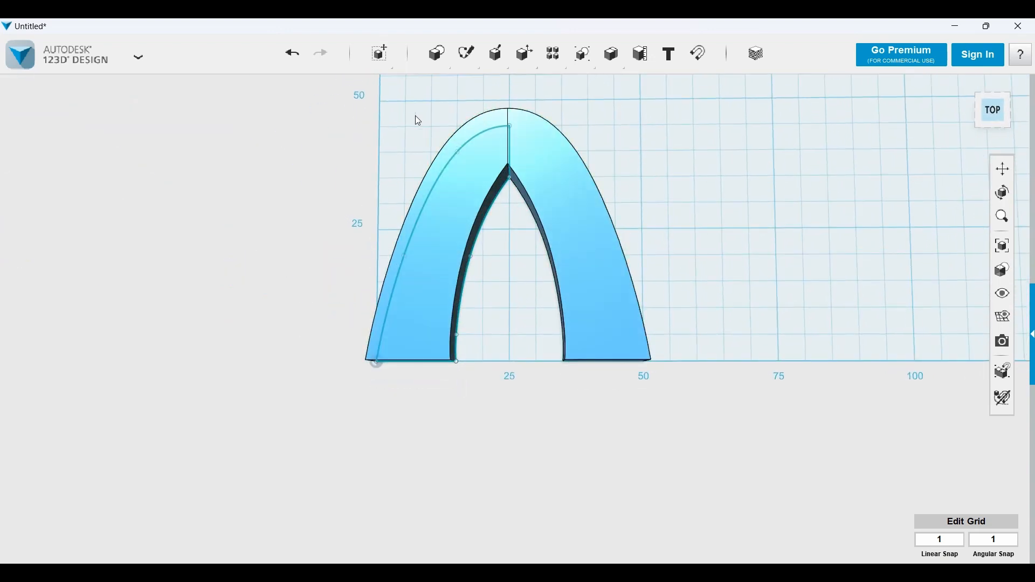
{"action": "left_click", "coordinate": [594, 293]}
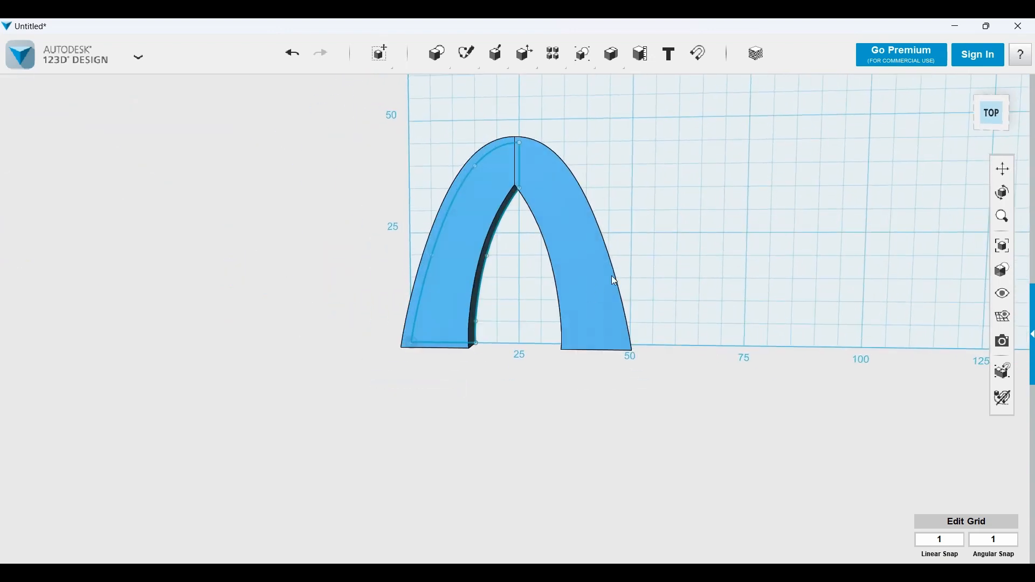
{"action": "left_click_drag", "start_coordinate": [683, 134], "coordinate": [423, 324]}
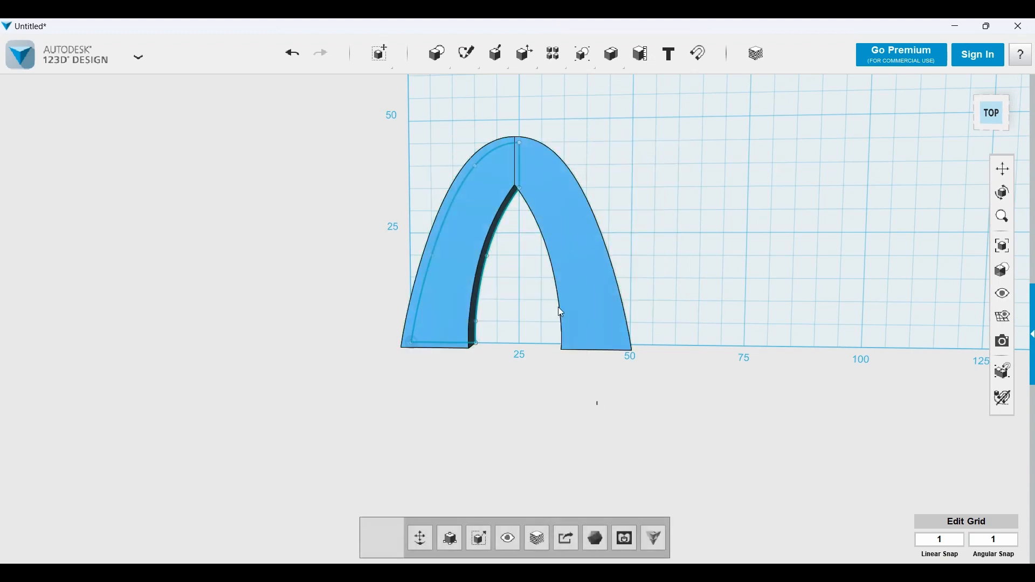
{"action": "left_click", "coordinate": [564, 192]}
{"action": "scroll", "coordinate": [545, 134], "scroll_direction": "up", "scroll_amount": 3}
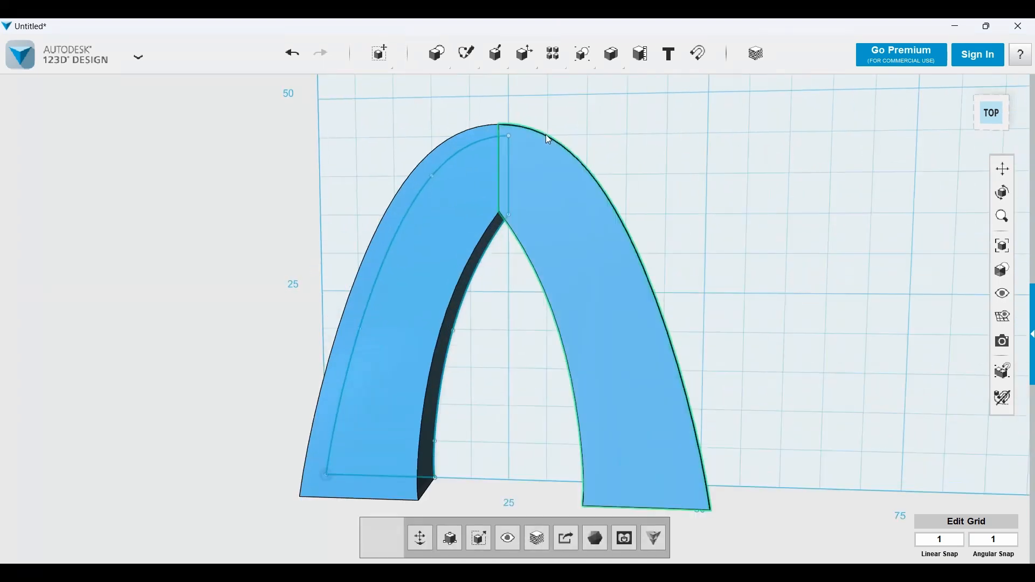
{"action": "scroll", "coordinate": [487, 191], "scroll_direction": "down", "scroll_amount": 5}
{"action": "left_click_drag", "start_coordinate": [413, 115], "coordinate": [639, 412]}
{"action": "mouse_move", "coordinate": [640, 53]}
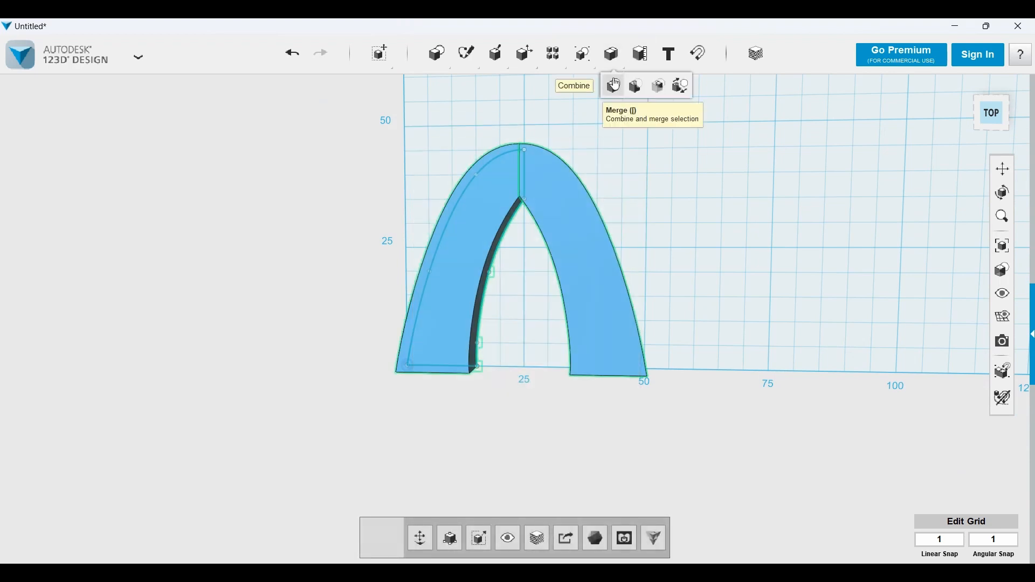
{"action": "left_click", "coordinate": [614, 87]}
{"action": "left_click", "coordinate": [481, 215]}
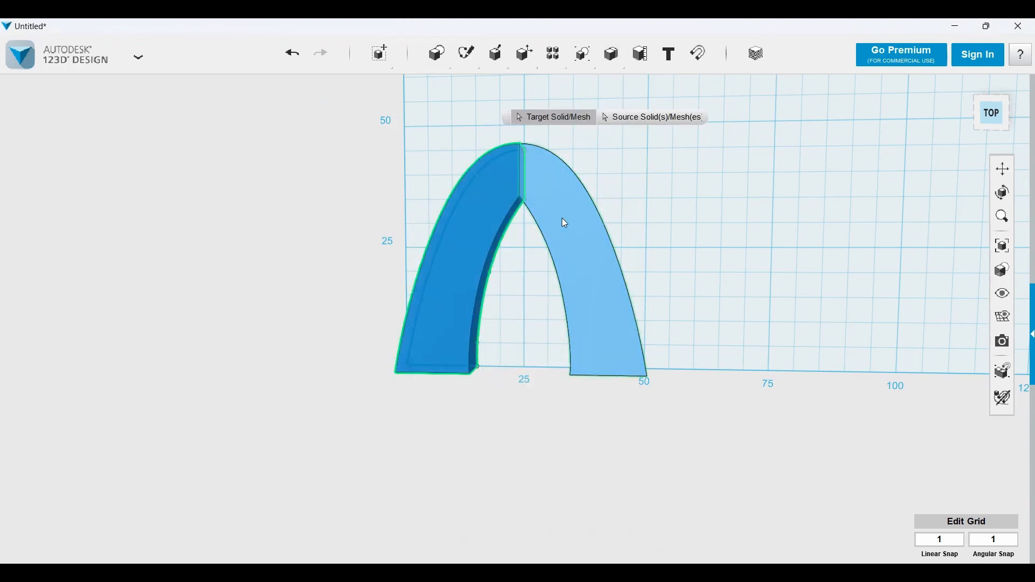
{"action": "left_click", "coordinate": [561, 220]}
{"action": "left_click", "coordinate": [664, 181]}
- Delete the merged arch together with its profile sketch to clear the grid
{"action": "right_click_drag", "start_coordinate": [549, 190], "coordinate": [517, 183]}
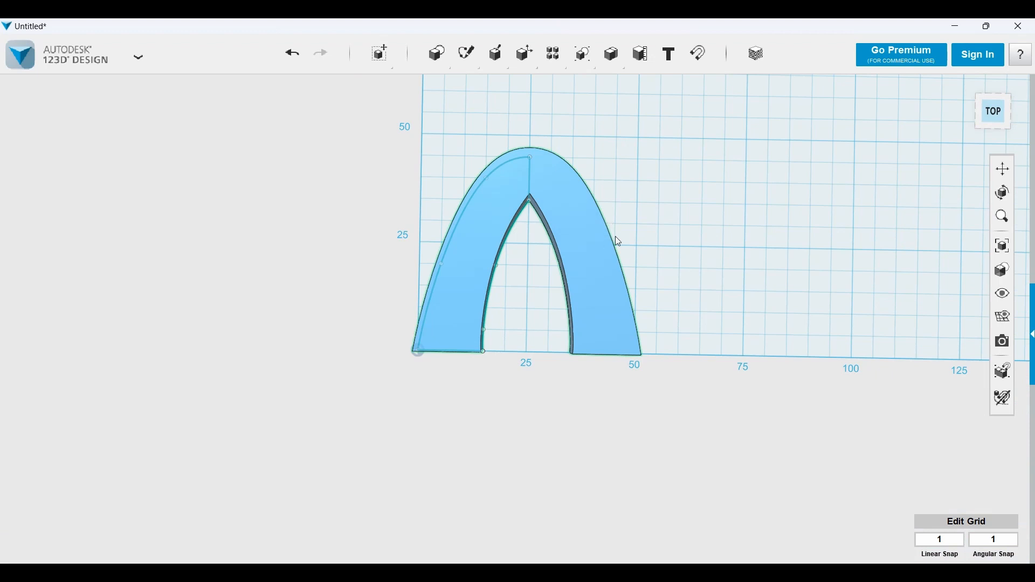
{"action": "left_click_drag", "start_coordinate": [684, 168], "coordinate": [415, 364]}
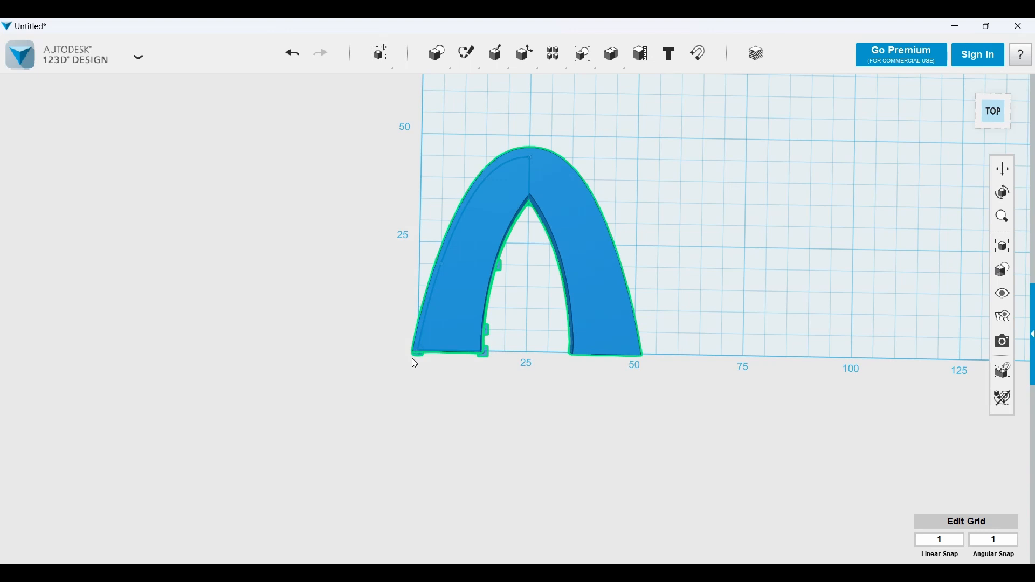
{"action": "key", "text": "Delete"}
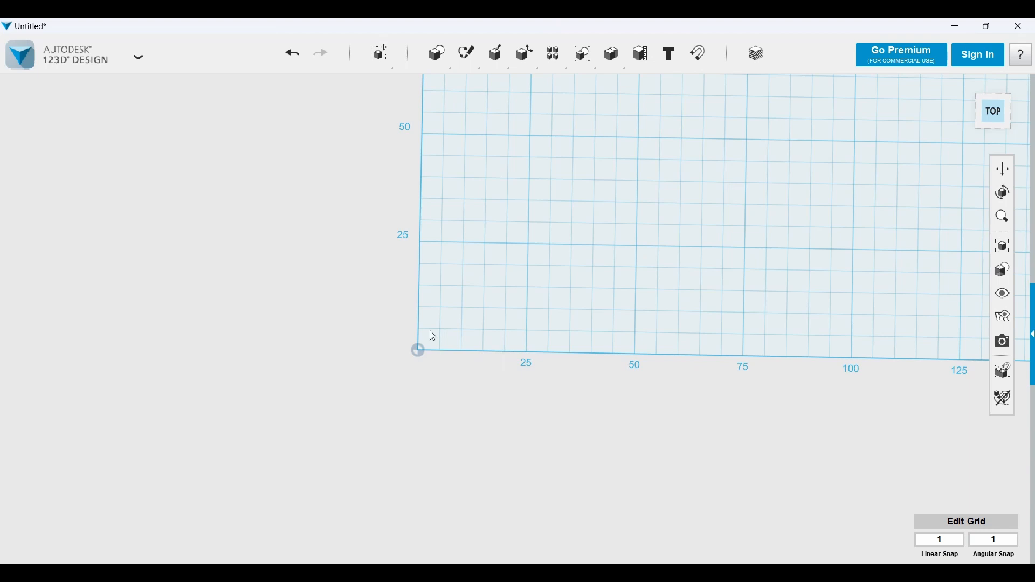
- Place a circle of radius 10 mm on the grid, centred at the 25 mm by 25 mm grid intersection
{"action": "mouse_move", "coordinate": [524, 53]}
{"action": "scroll", "coordinate": [519, 127], "scroll_direction": "down", "scroll_amount": 1}
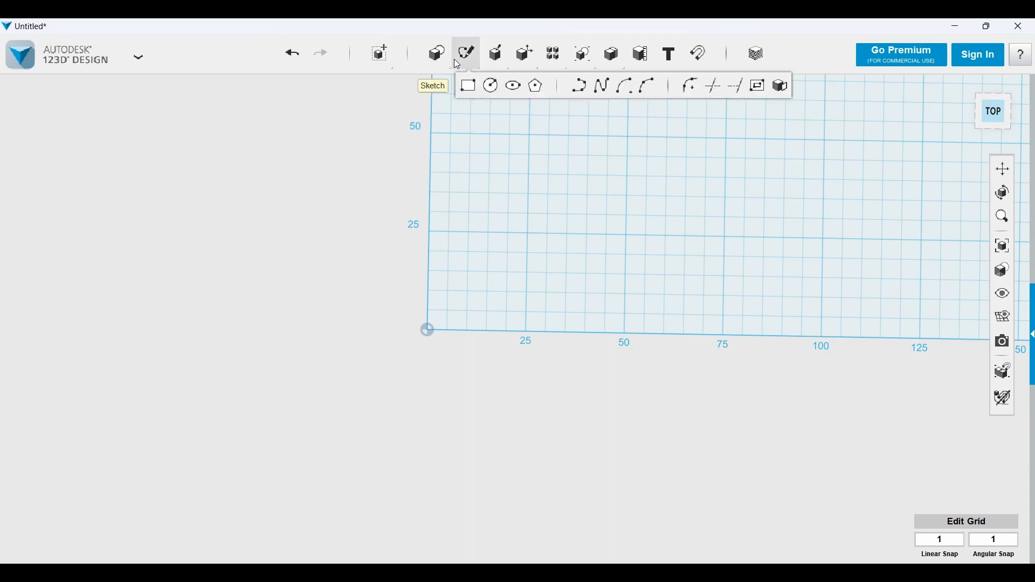
{"action": "mouse_move", "coordinate": [437, 54]}
{"action": "left_click", "coordinate": [683, 85]}
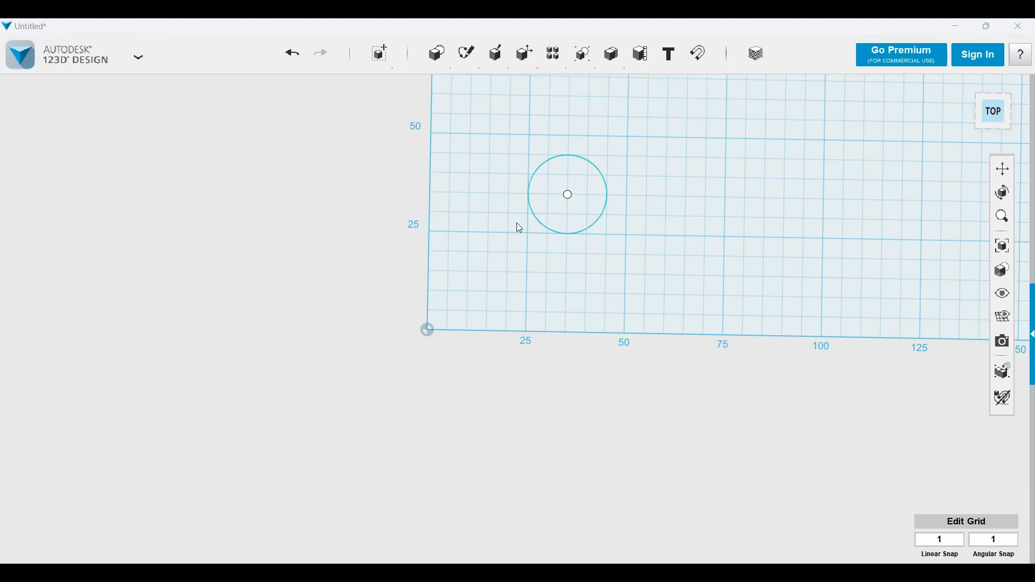
{"action": "left_click", "coordinate": [487, 291]}
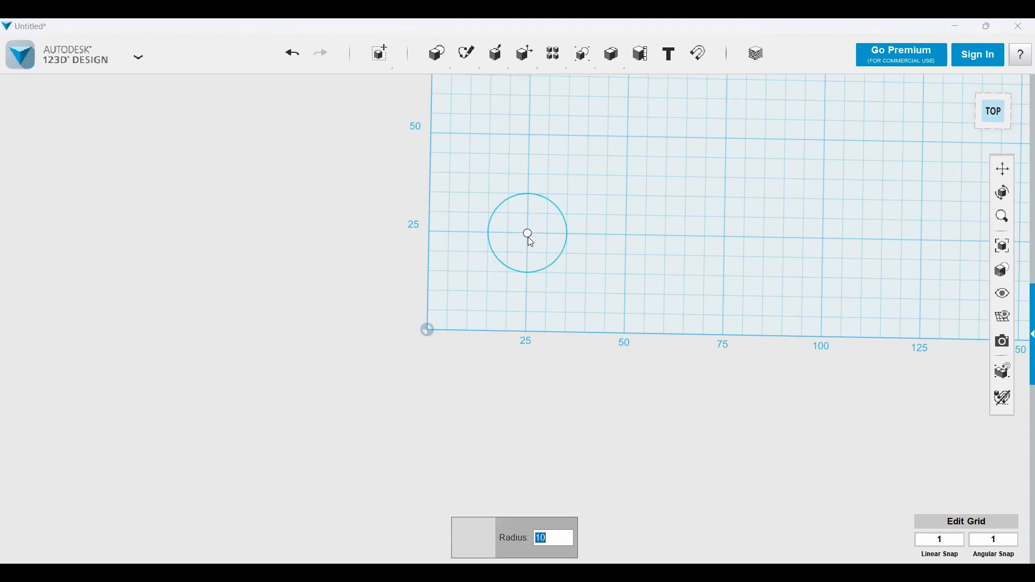
{"action": "key", "text": "Return"}
{"action": "right_click_drag", "start_coordinate": [577, 317], "coordinate": [582, 270]}
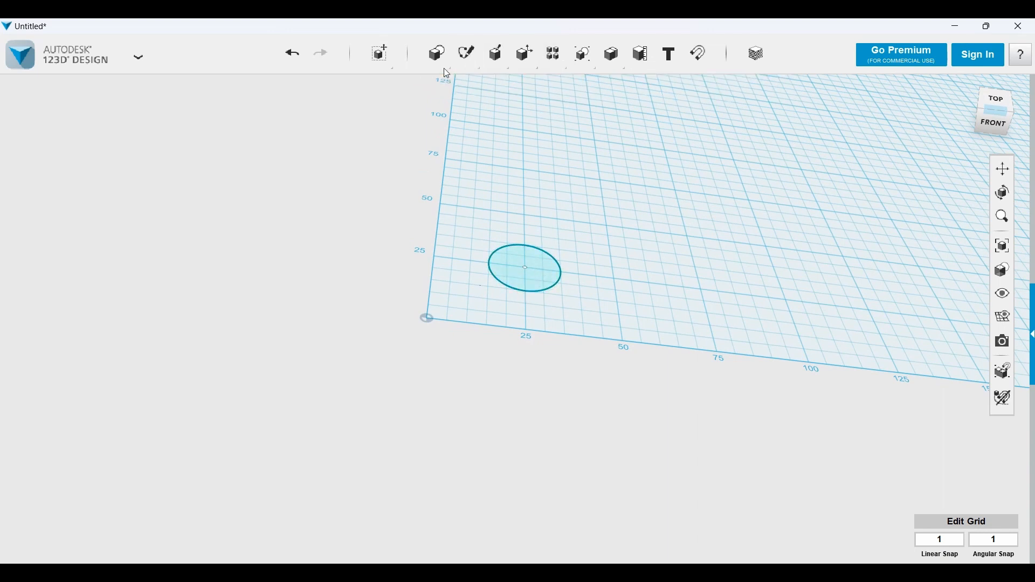
- Add a second circle of radius 15 mm, concentric with the 10 mm radius circle
{"action": "mouse_move", "coordinate": [437, 52]}
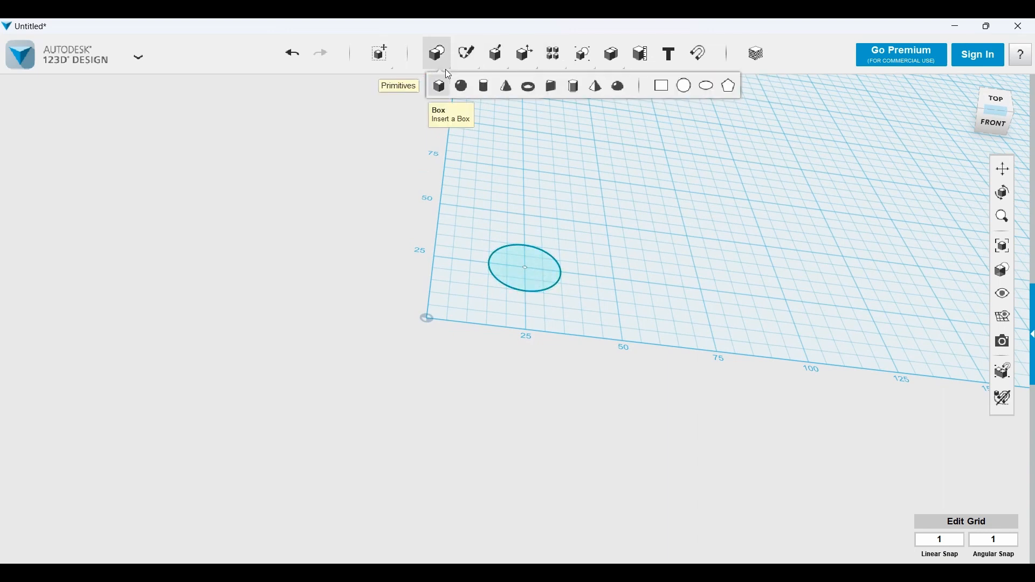
{"action": "left_click", "coordinate": [683, 87]}
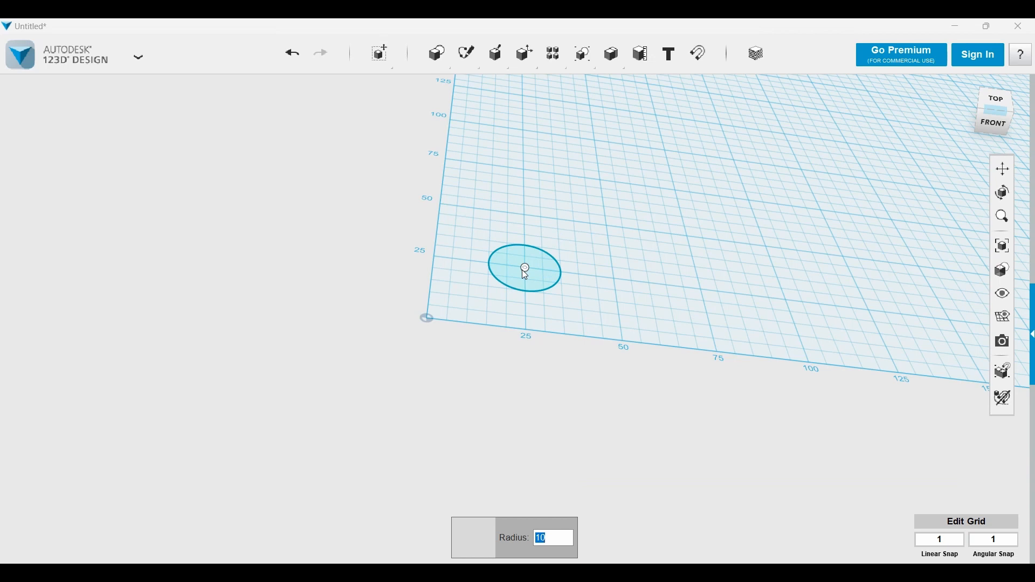
{"action": "type", "text": "15"}
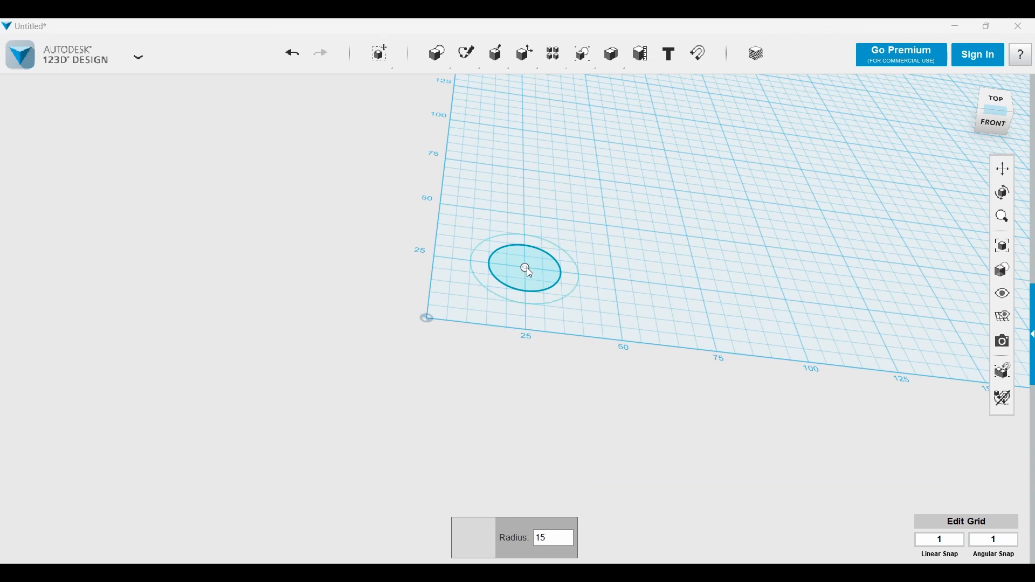
{"action": "key", "text": "Return"}
- Raise the 15 mm radius circle above the grid and shift it 9 mm sideways from the smaller circle
{"action": "mouse_move", "coordinate": [384, 53]}
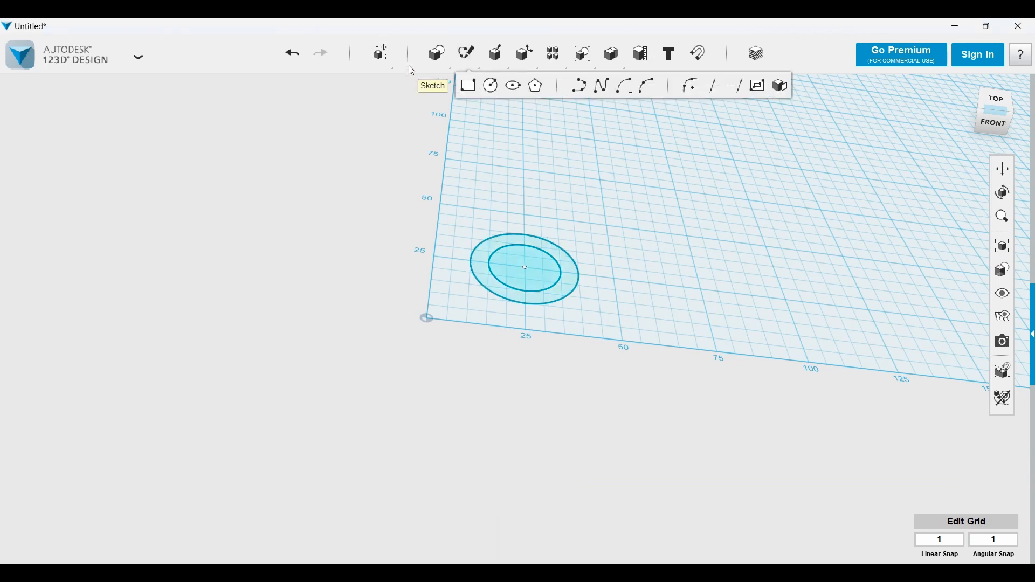
{"action": "left_click", "coordinate": [381, 87]}
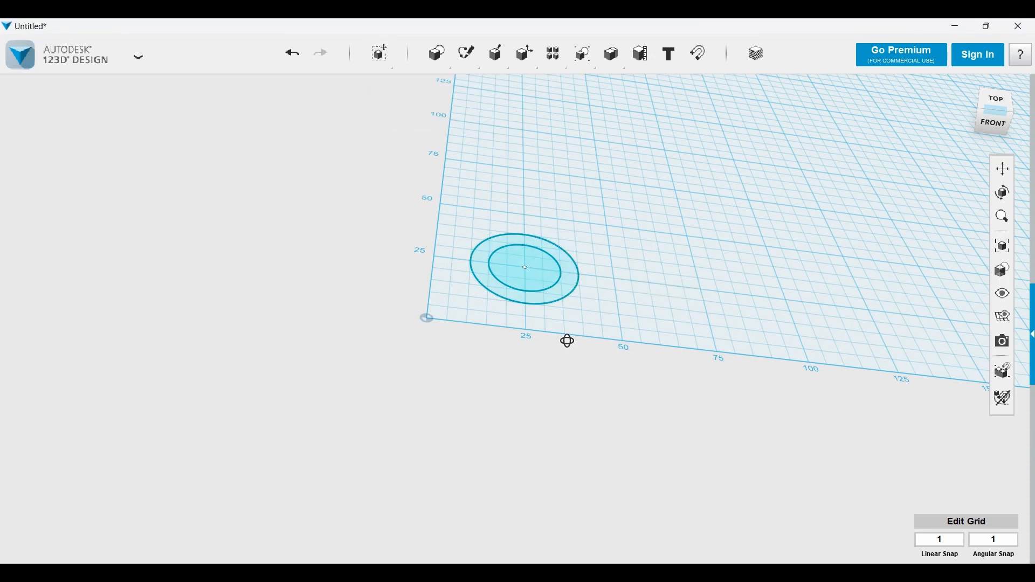
{"action": "left_click", "coordinate": [566, 303]}
{"action": "left_click_drag", "start_coordinate": [531, 250], "coordinate": [523, 213]}
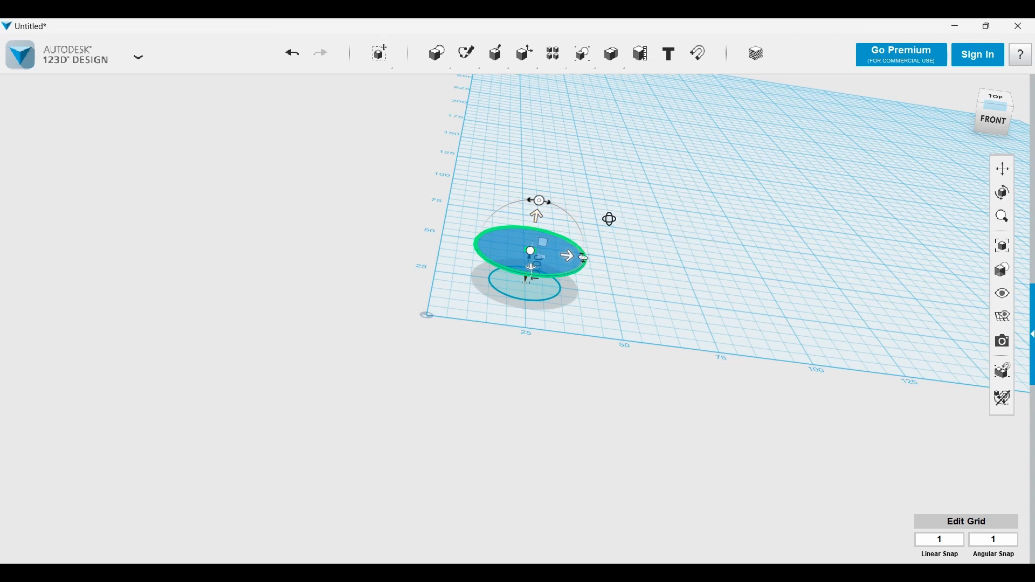
{"action": "right_click_drag", "start_coordinate": [607, 219], "coordinate": [607, 261]}
{"action": "left_click_drag", "start_coordinate": [558, 222], "coordinate": [596, 226]}
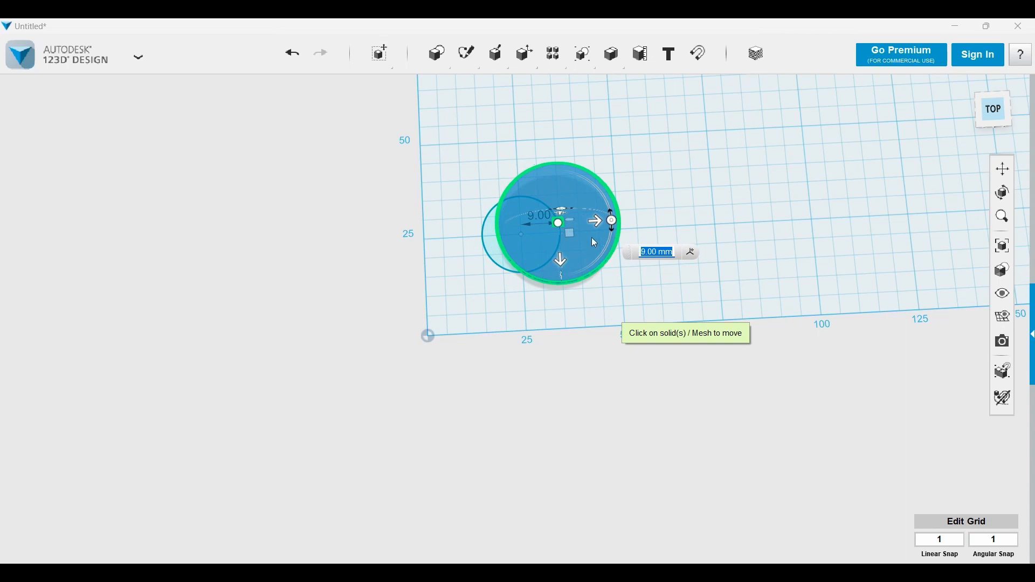
{"action": "left_click", "coordinate": [607, 341]}
{"action": "right_click_drag", "start_coordinate": [608, 341], "coordinate": [536, 224]}
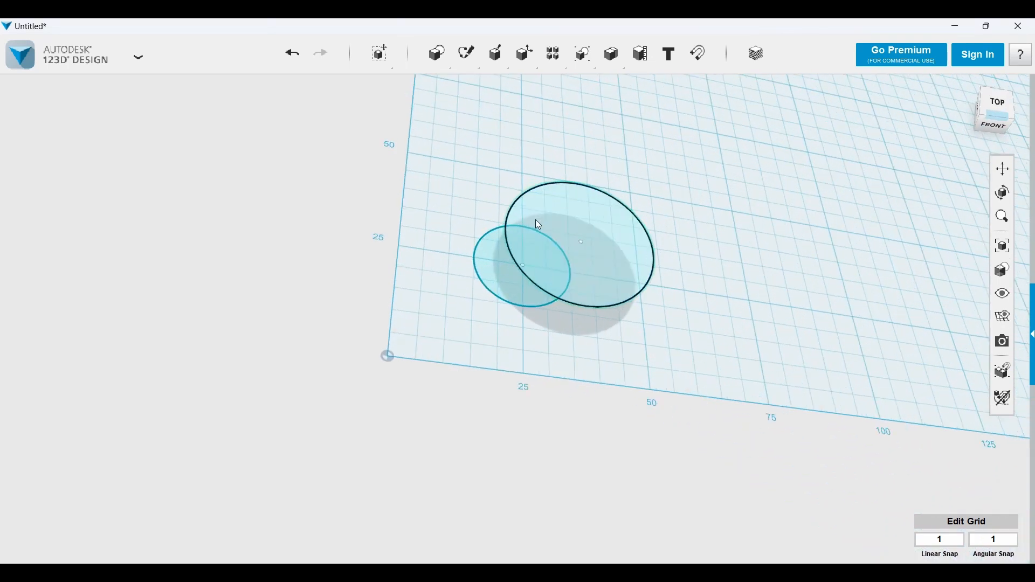
- Loft a solid from the small circle on the grid to the raised, offset large circle
{"action": "left_click", "coordinate": [483, 242]}
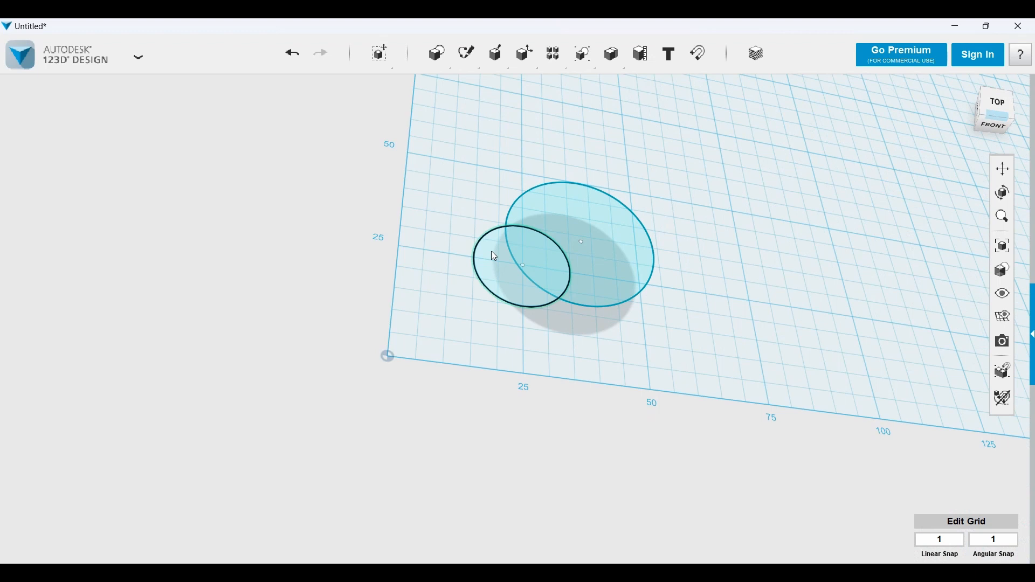
{"action": "mouse_move", "coordinate": [492, 251]}
{"action": "right_mouse_down"}
{"action": "mouse_move", "coordinate": [566, 265]}
{"action": "mouse_move", "coordinate": [482, 248]}
{"action": "right_mouse_up"}
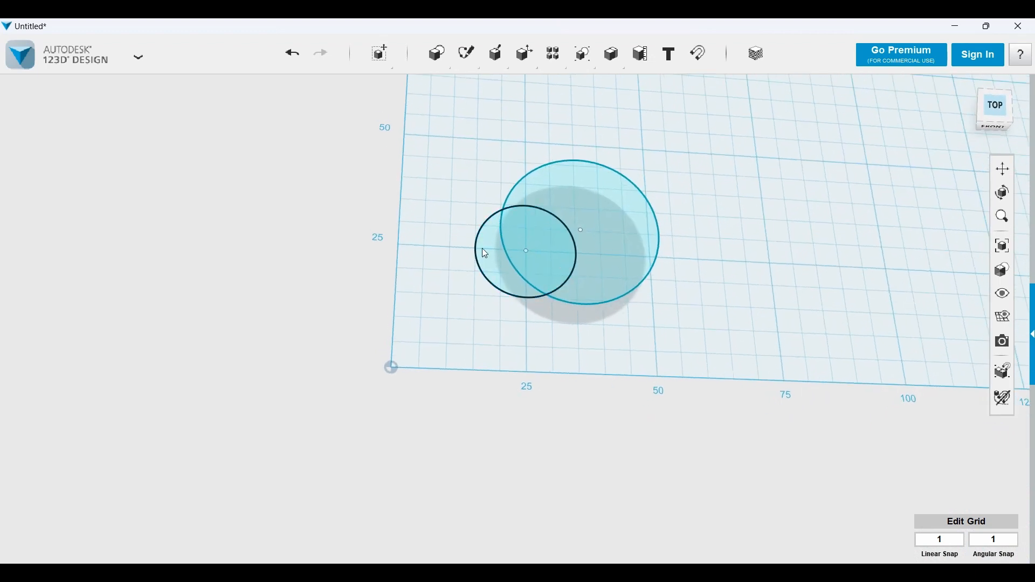
{"action": "left_click", "coordinate": [502, 281]}
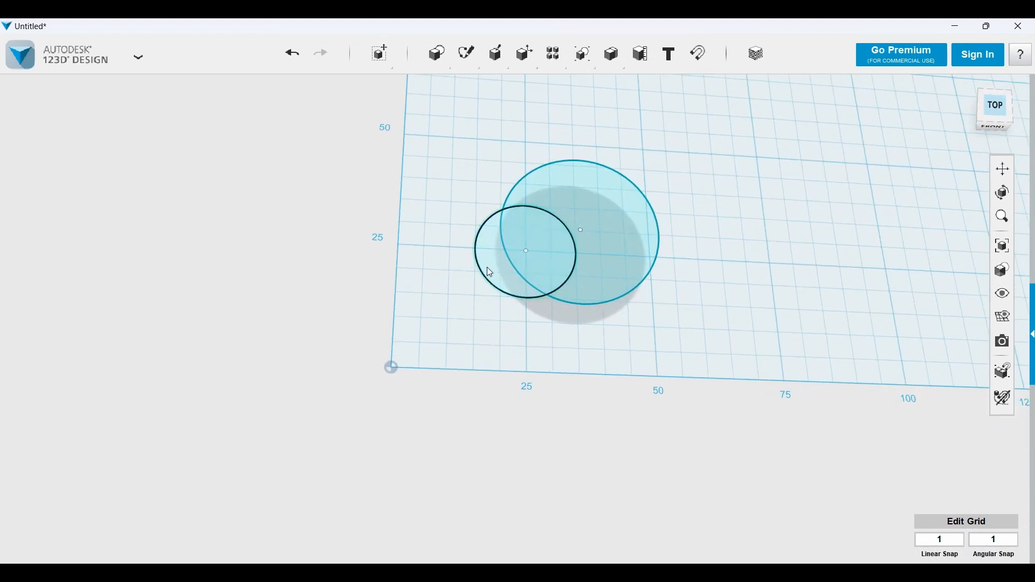
{"action": "right_click_drag", "start_coordinate": [524, 244], "coordinate": [583, 247]}
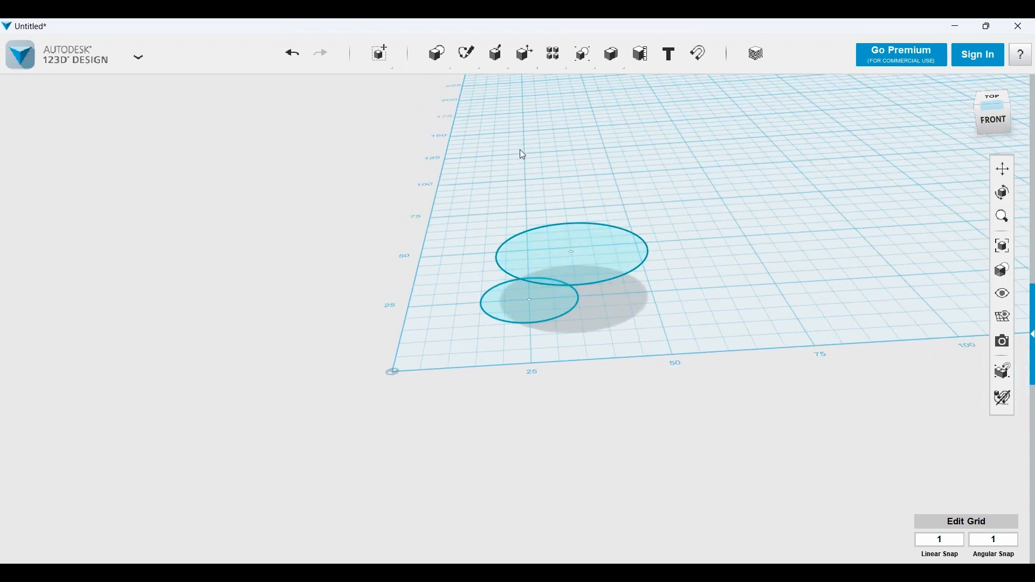
{"action": "mouse_move", "coordinate": [495, 54]}
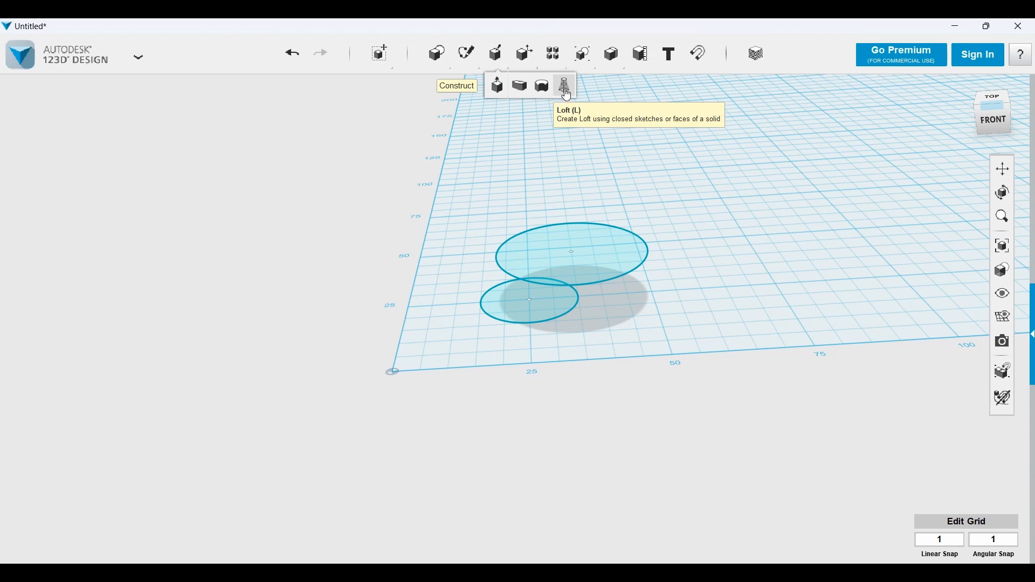
{"action": "left_click", "coordinate": [563, 88]}
{"action": "left_click", "coordinate": [545, 308]}
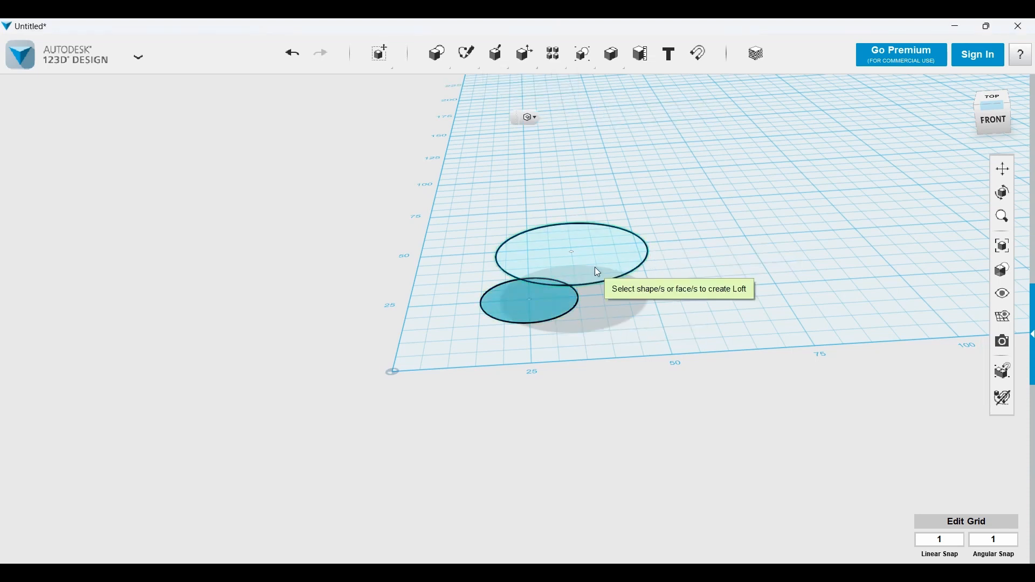
{"action": "left_click", "coordinate": [596, 266]}
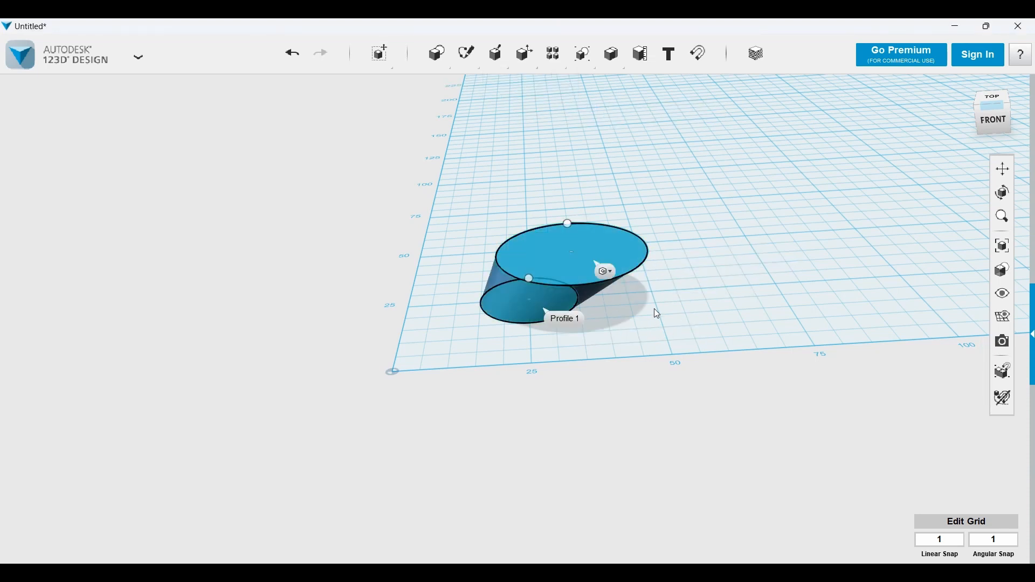
{"action": "right_click_drag", "start_coordinate": [601, 270], "coordinate": [652, 304]}
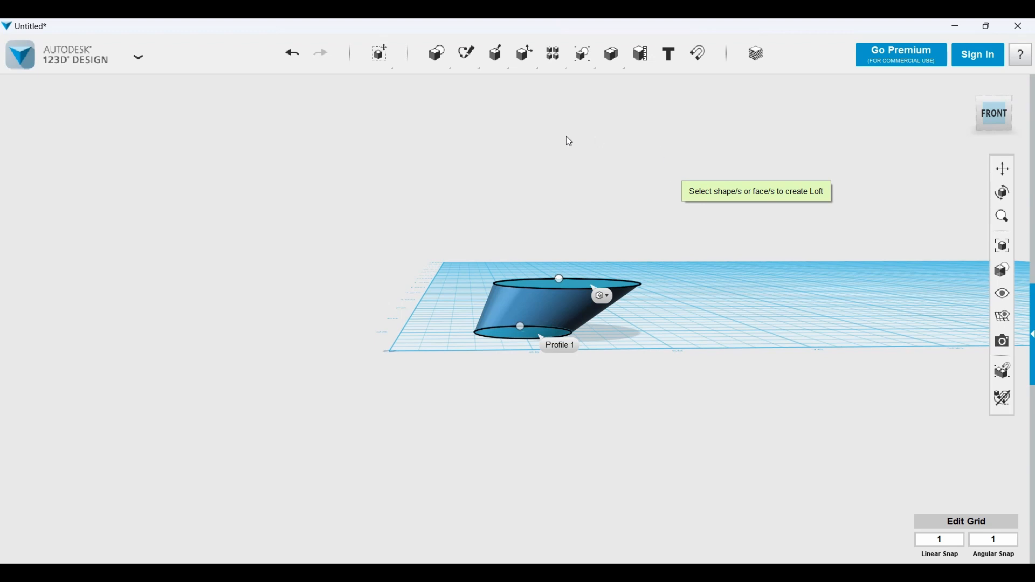
{"action": "right_click_drag", "start_coordinate": [588, 161], "coordinate": [643, 233]}
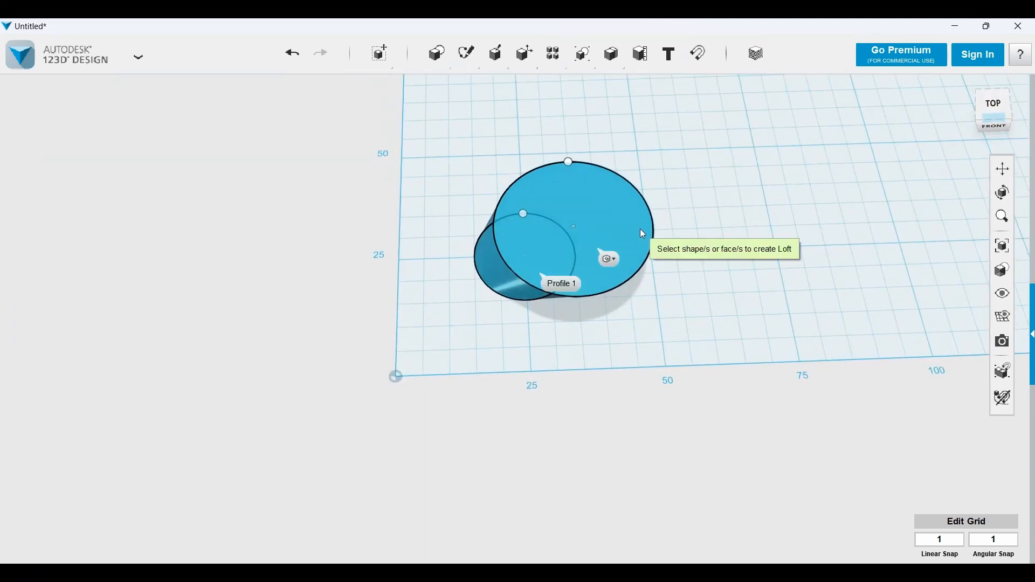
{"action": "mouse_move", "coordinate": [698, 397]}
{"action": "left_mouse_down"}
{"action": "mouse_move", "coordinate": [322, 115]}
{"action": "mouse_move", "coordinate": [478, 190]}
{"action": "left_mouse_up"}
{"action": "left_click", "coordinate": [477, 190]}
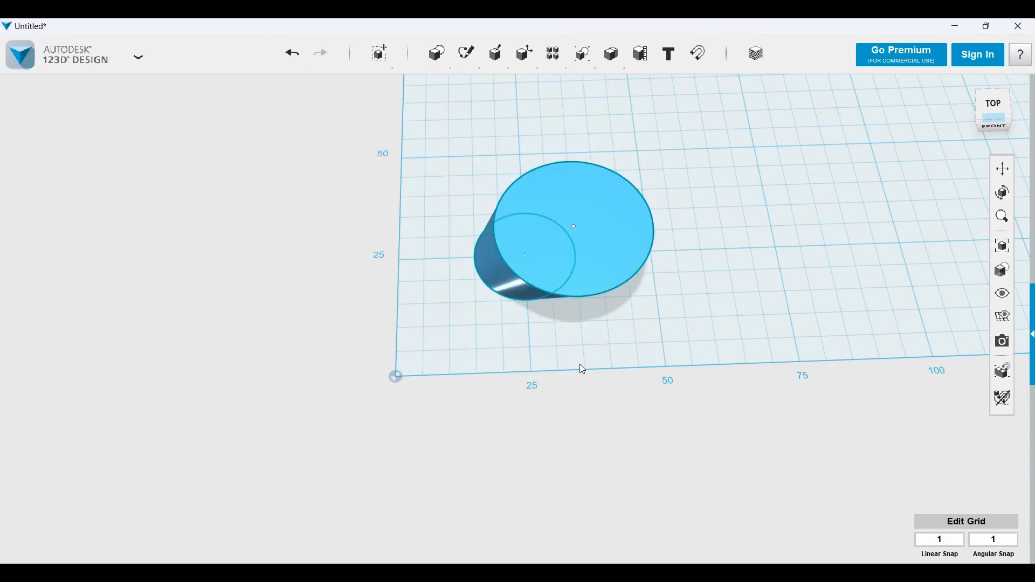
- Review the available 3D export formats for the model and the selectable angular snap increments
{"action": "left_click", "coordinate": [27, 56]}
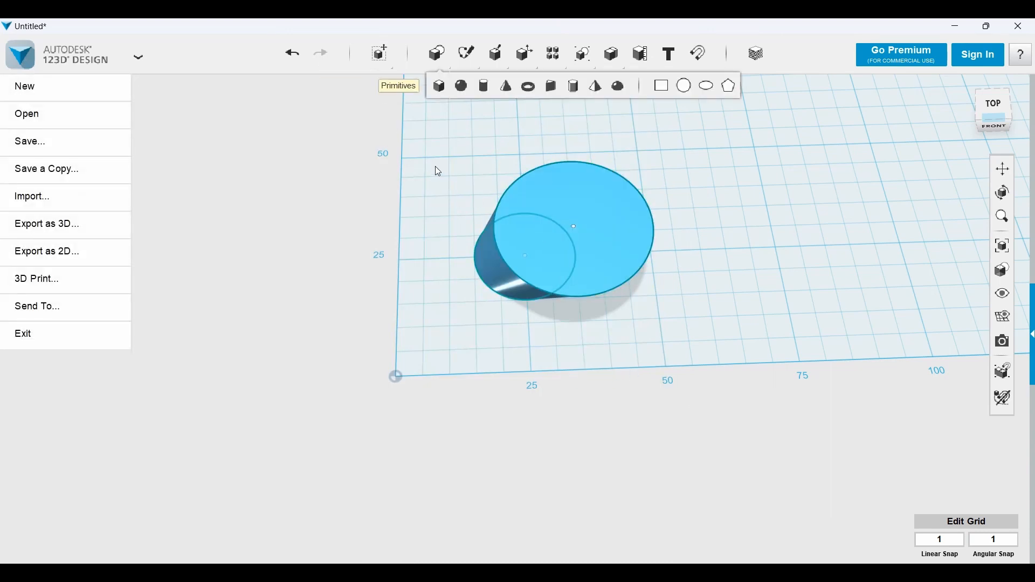
{"action": "mouse_move", "coordinate": [115, 221]}
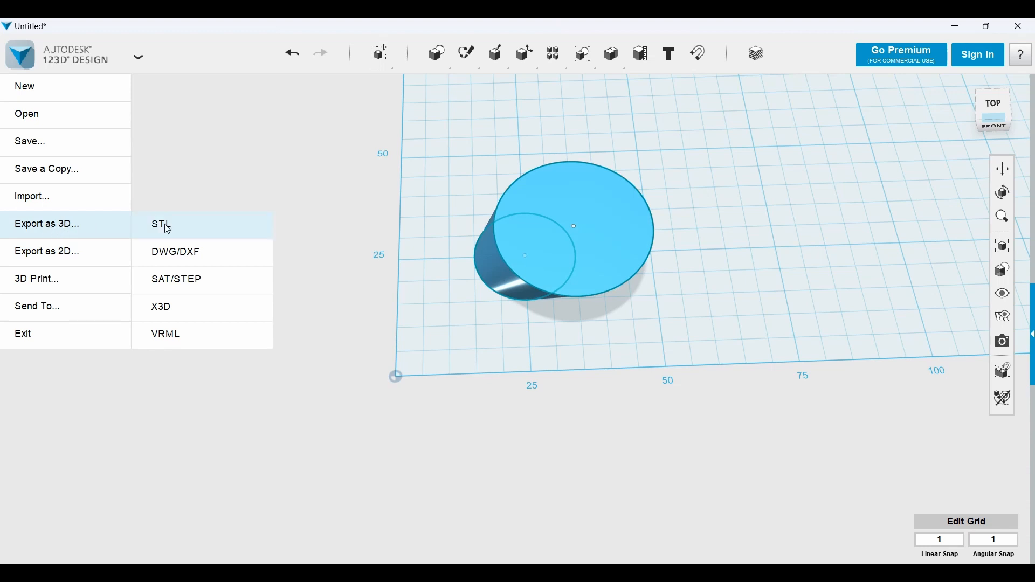
{"action": "left_click", "coordinate": [292, 168]}
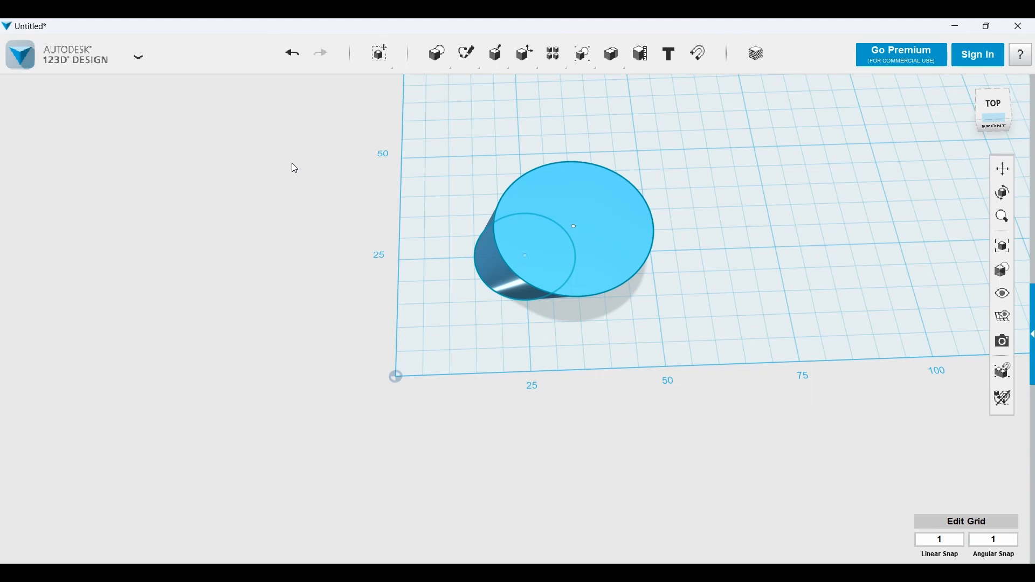
{"action": "left_click", "coordinate": [994, 540]}
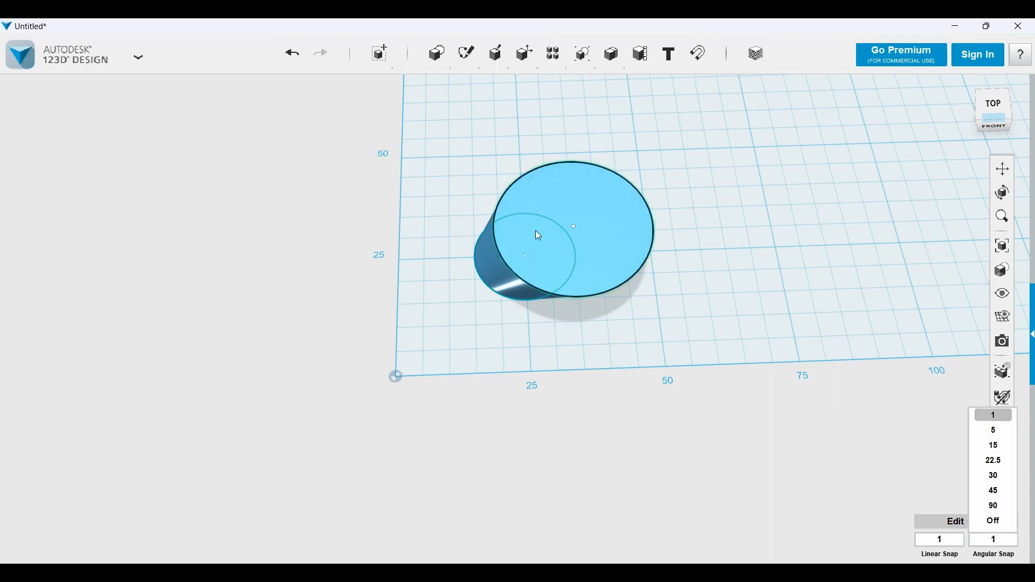
- Examine the lofted solid from the side, underneath, above and front to check its slanted shape between the two circles
{"action": "left_click_drag", "start_coordinate": [638, 341], "coordinate": [358, 104]}
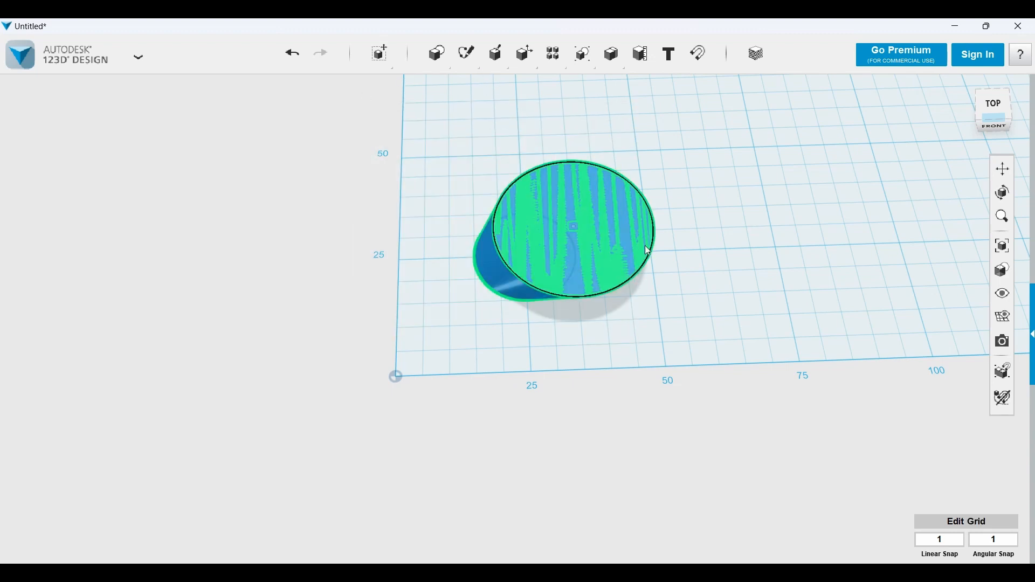
{"action": "right_click_drag", "start_coordinate": [636, 135], "coordinate": [611, 376]}
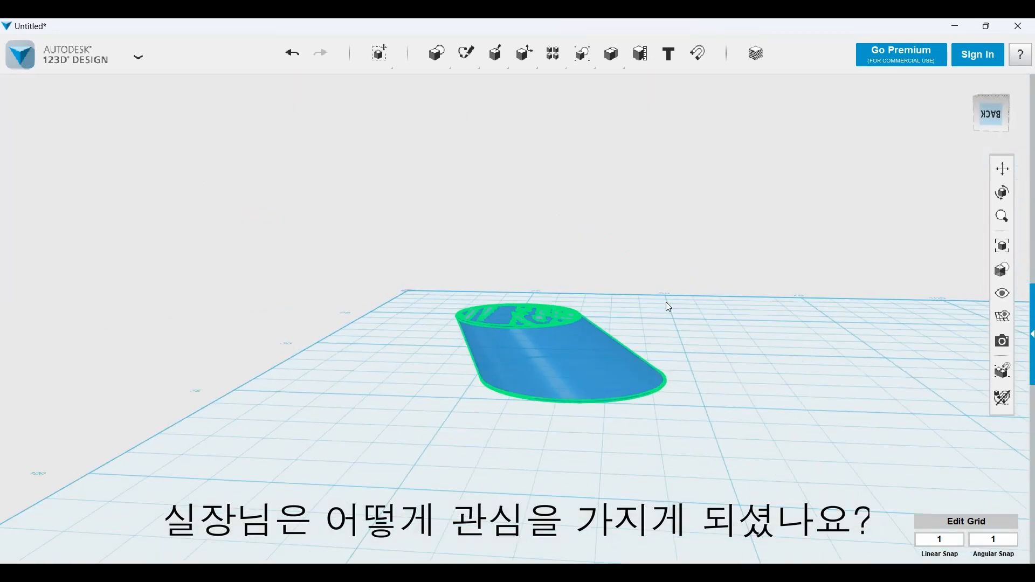
{"action": "middle_click_drag", "start_coordinate": [696, 288], "coordinate": [659, 247]}
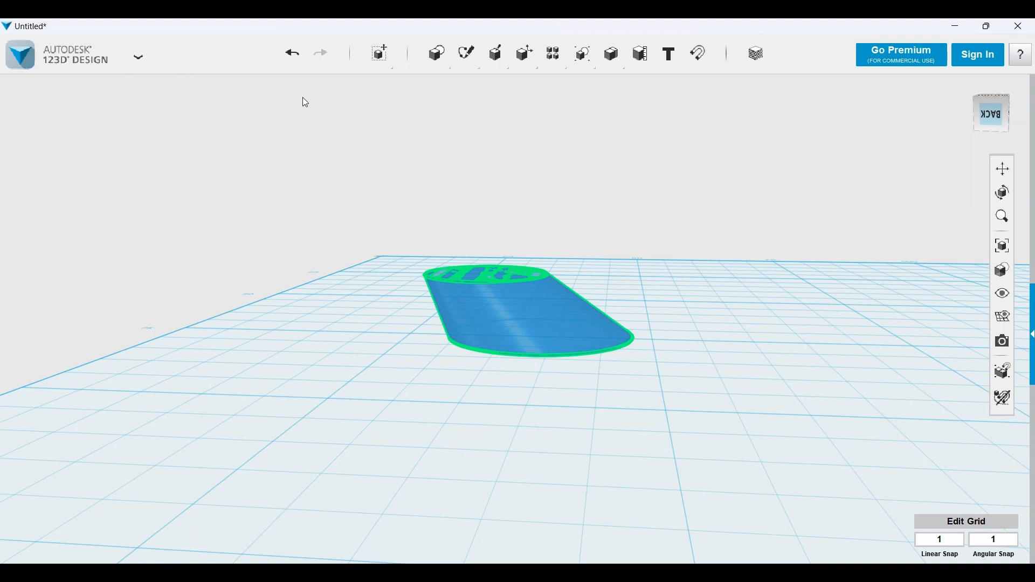
{"action": "right_click_drag", "start_coordinate": [547, 319], "coordinate": [480, 325]}
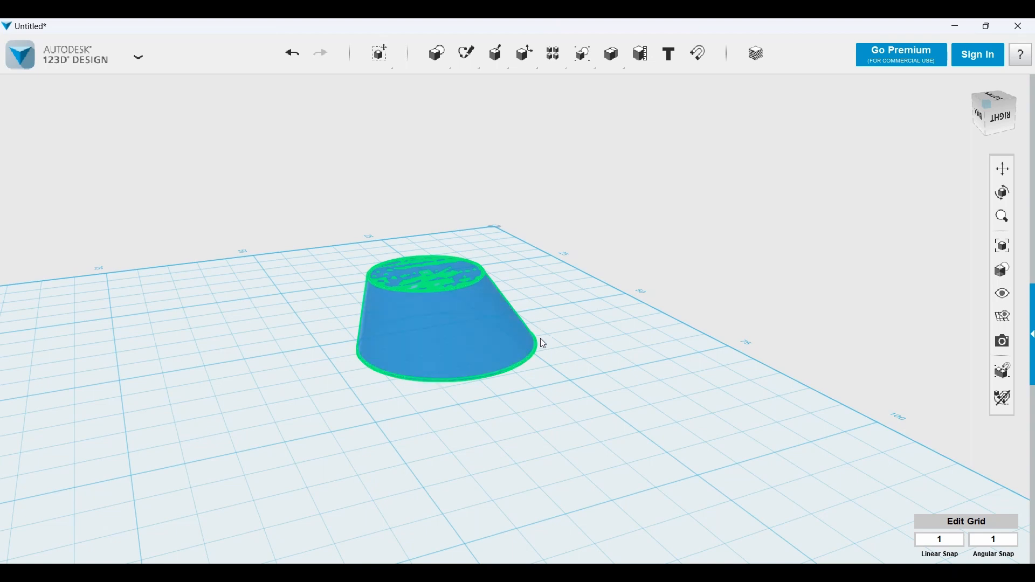
{"action": "right_click_drag", "start_coordinate": [593, 400], "coordinate": [435, 73]}
{"action": "mouse_move", "coordinate": [437, 60]}
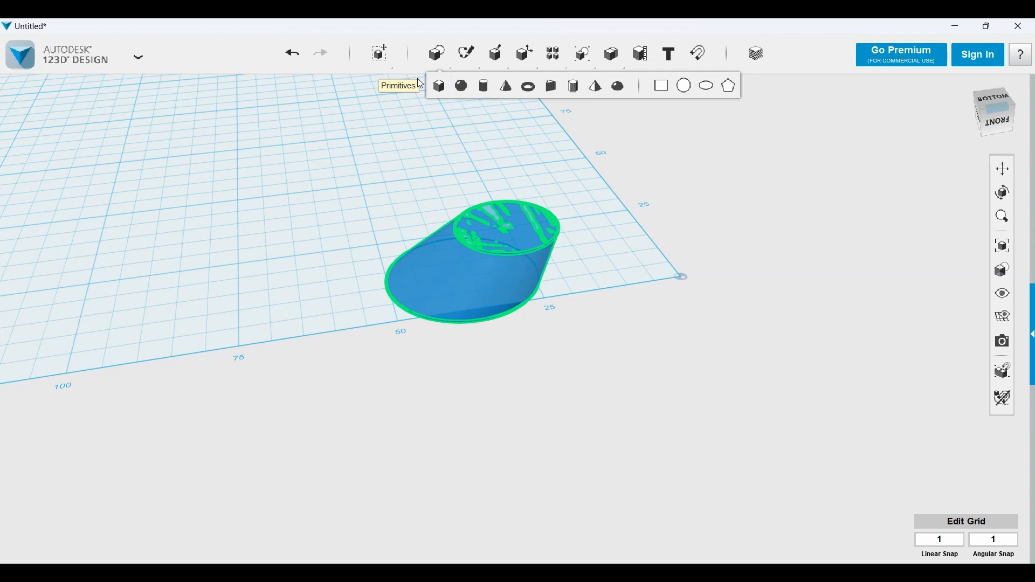
{"action": "mouse_move", "coordinate": [380, 58]}
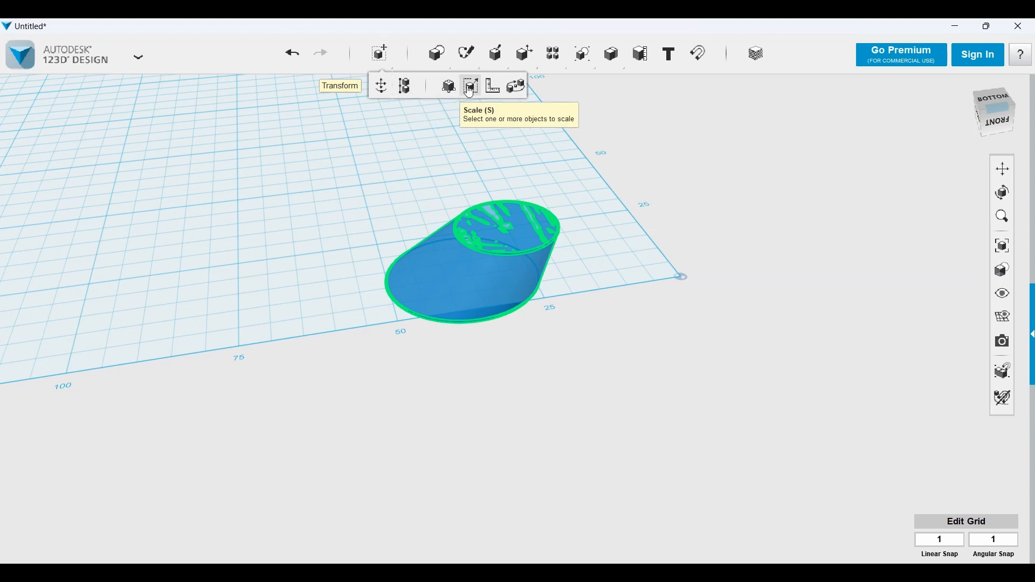
{"action": "right_click_drag", "start_coordinate": [596, 273], "coordinate": [633, 245]}
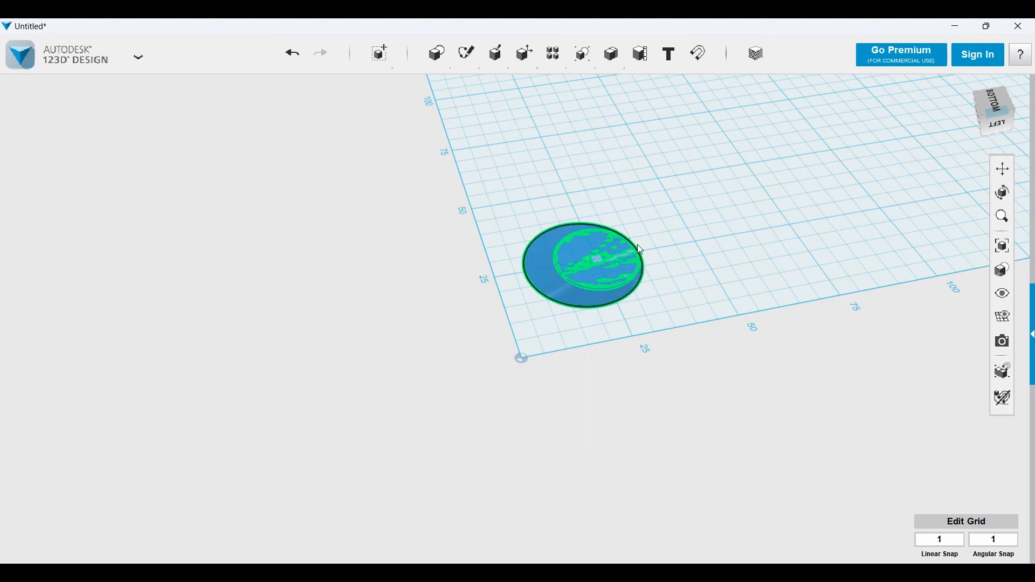
{"action": "left_click_drag", "start_coordinate": [674, 175], "coordinate": [476, 348]}
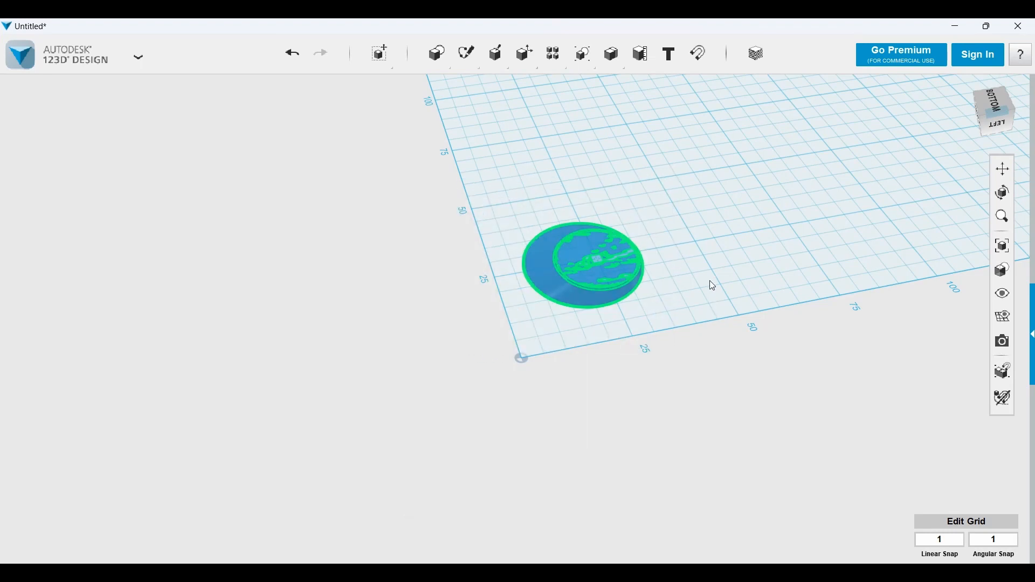
{"action": "left_click", "coordinate": [594, 359]}
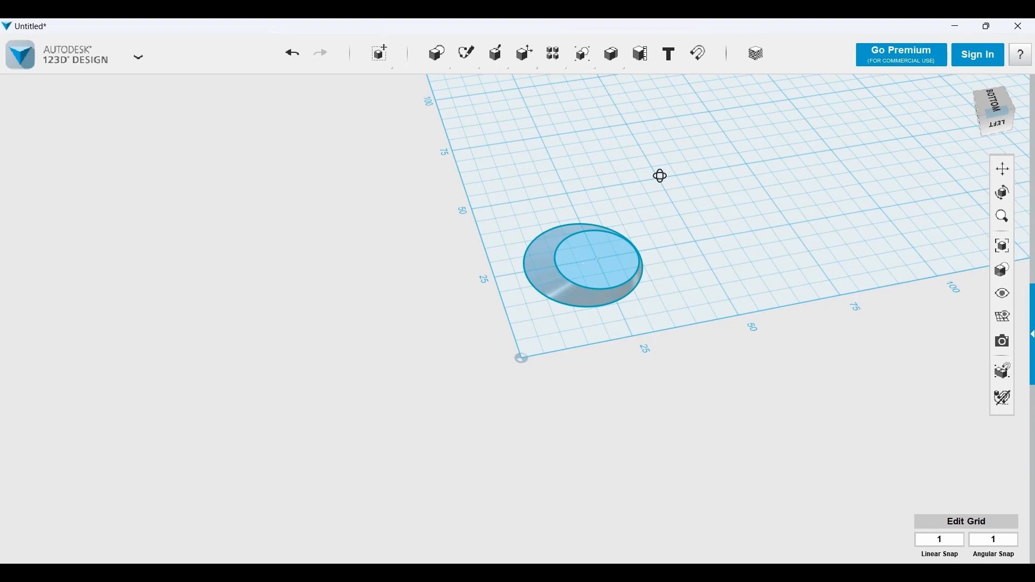
{"action": "right_click_drag", "start_coordinate": [658, 175], "coordinate": [645, 294]}
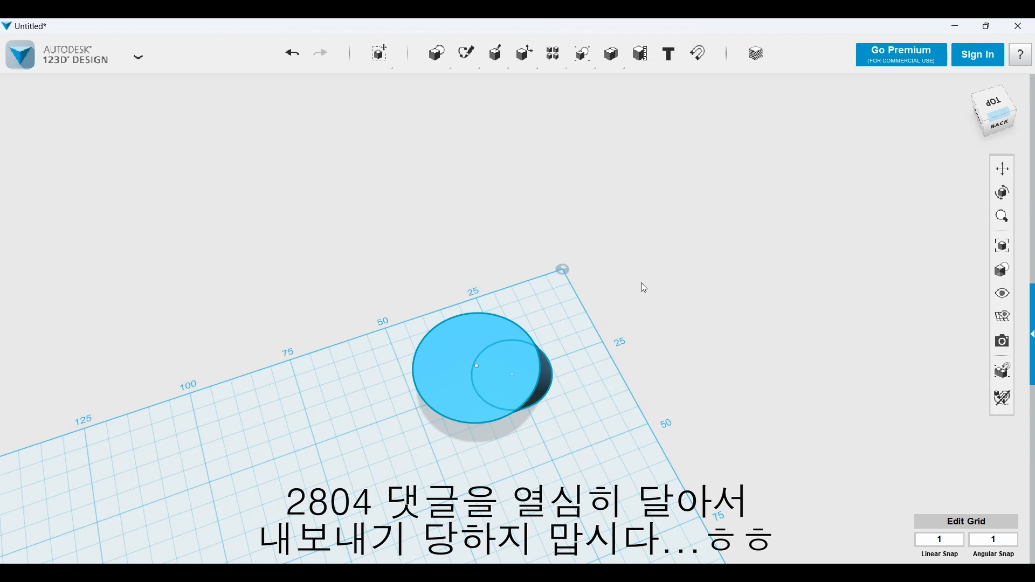
{"action": "right_click_drag", "start_coordinate": [439, 409], "coordinate": [539, 354]}
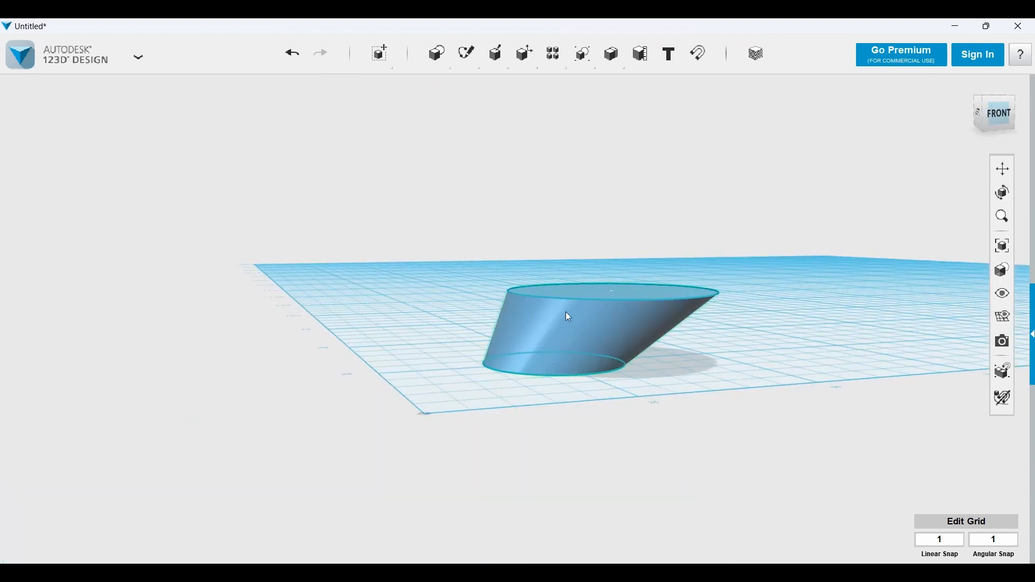